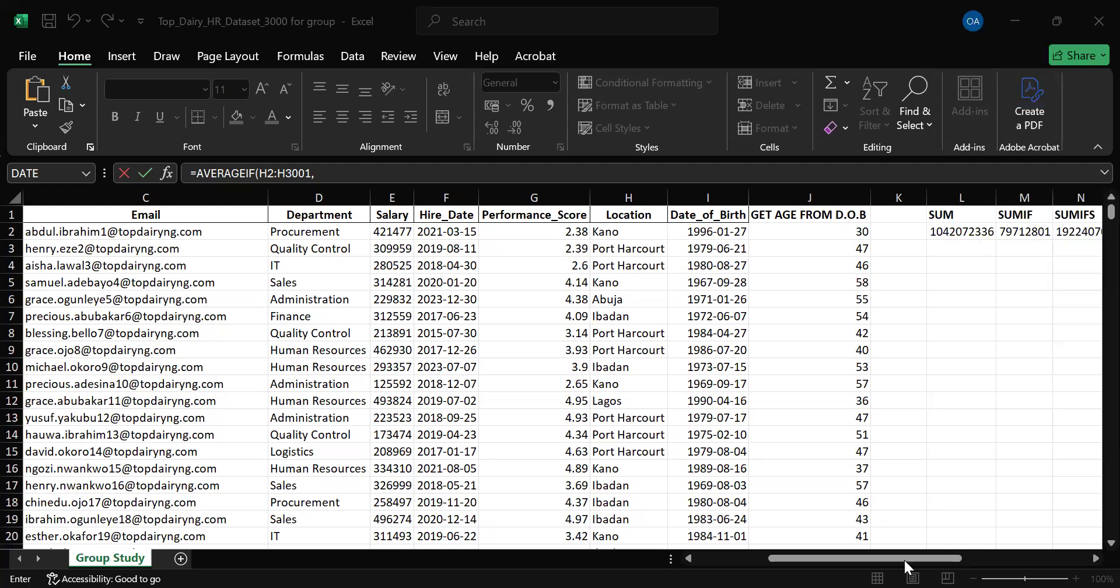
# Set the criterion of the AVERAGEIF formula in the AVGIF cell P2 to the Kano location in H5.
pyautogui.click(957, 561)
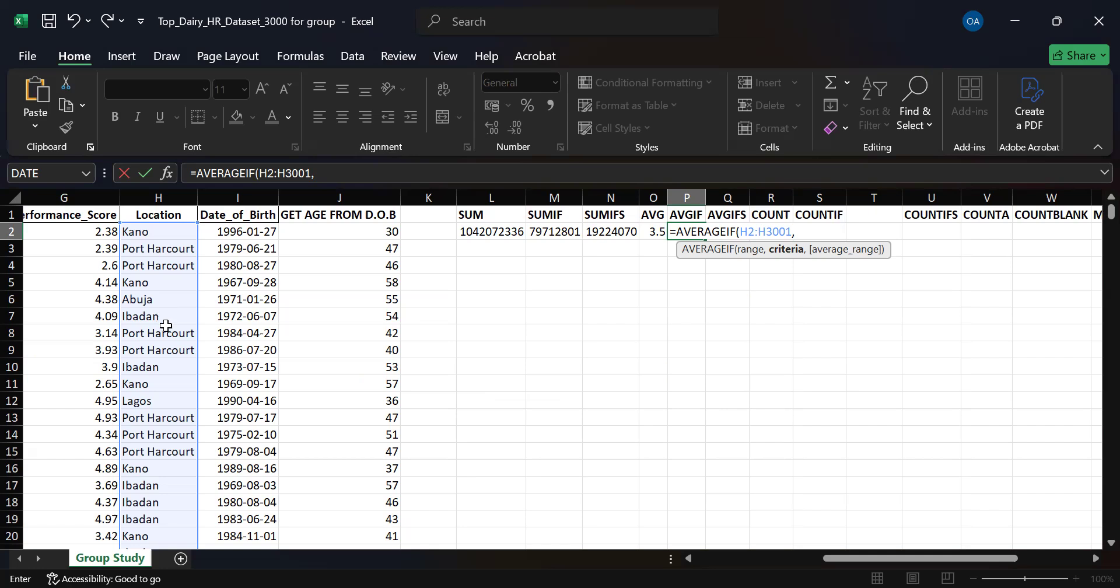
pyautogui.click(162, 285)
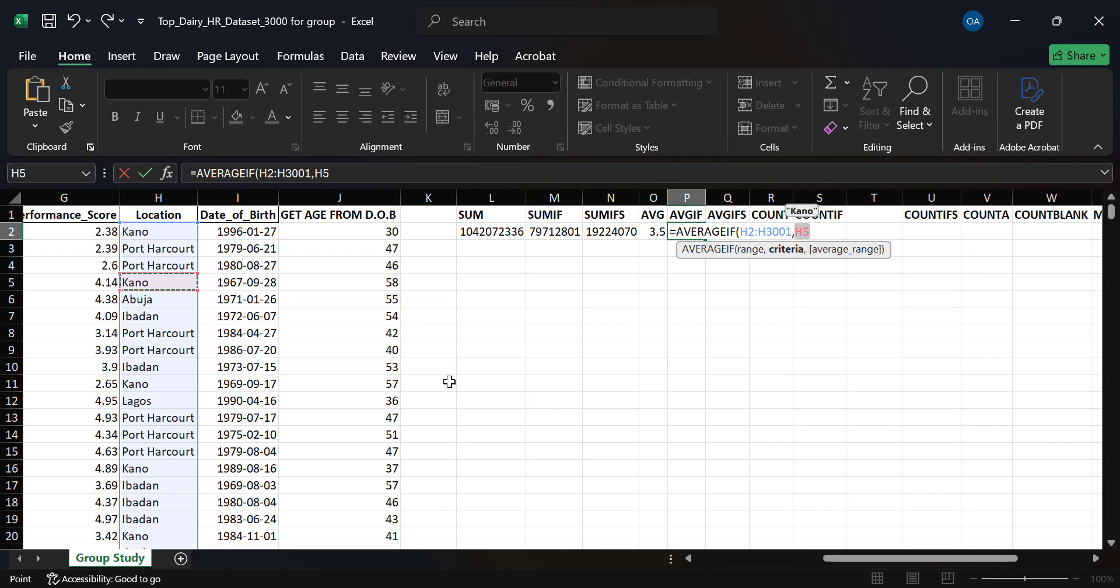
pyautogui.write(',')
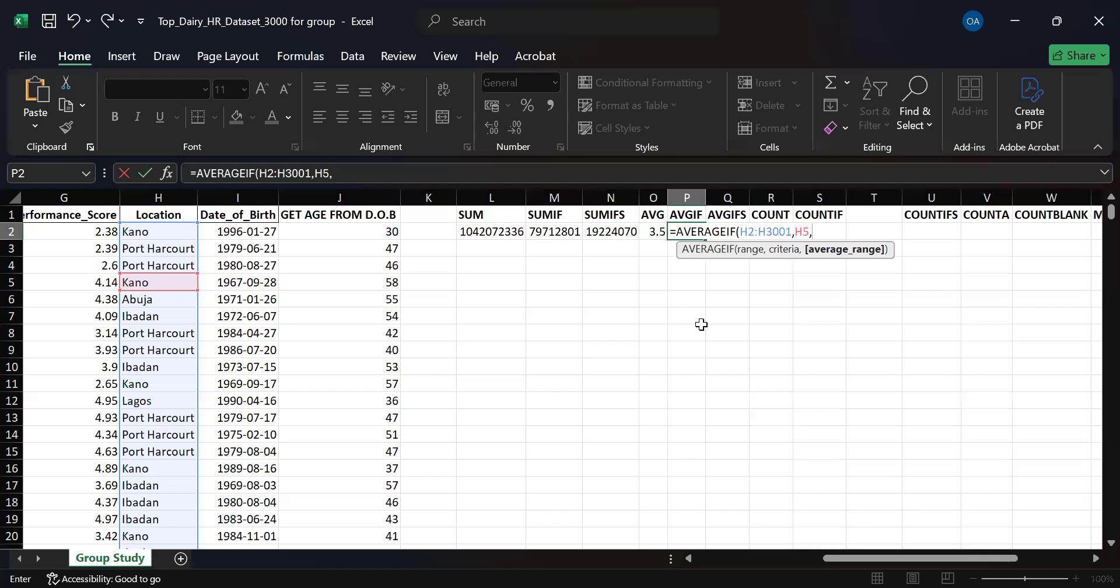
# Use the Performance_Score data G2:G3001 as the AVERAGEIF average range and complete the formula.
pyautogui.hscroll(-1, 701, 325)
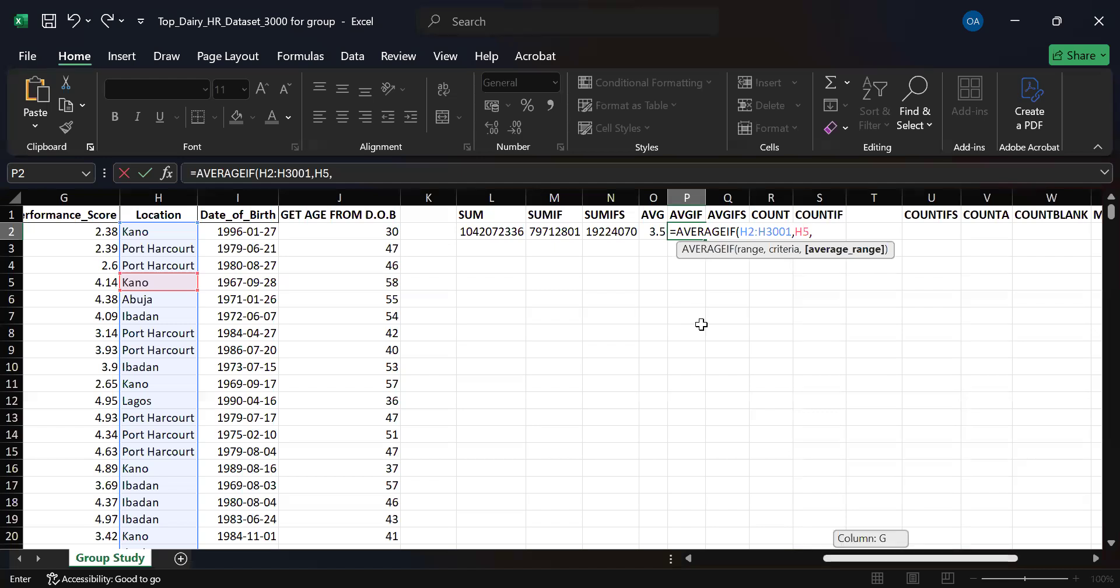
pyautogui.hscroll(-1, 701, 324)
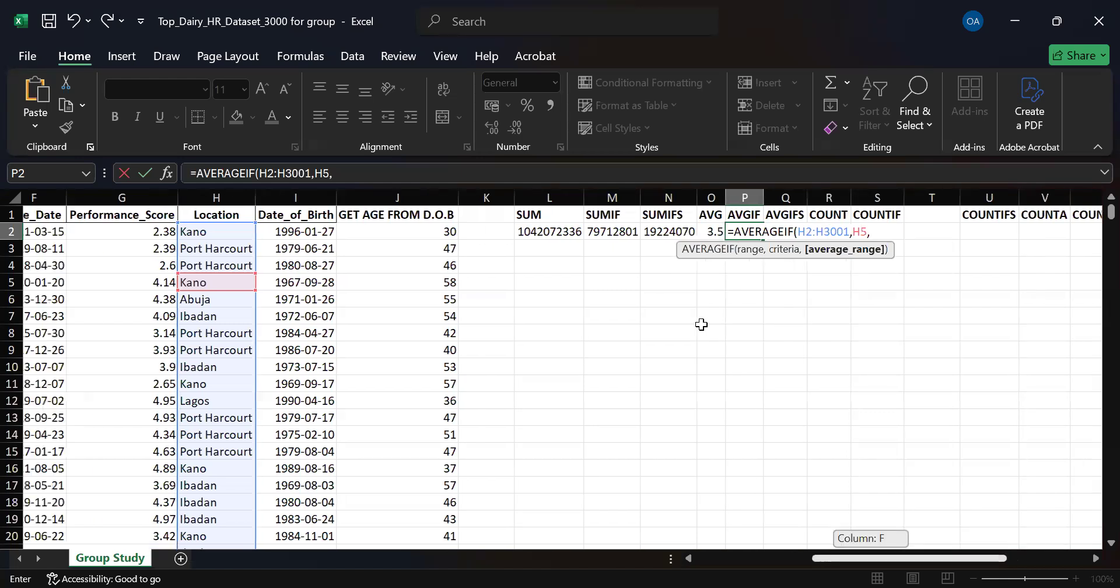
pyautogui.hscroll(-1, 142, 231)
pyautogui.click(142, 232)
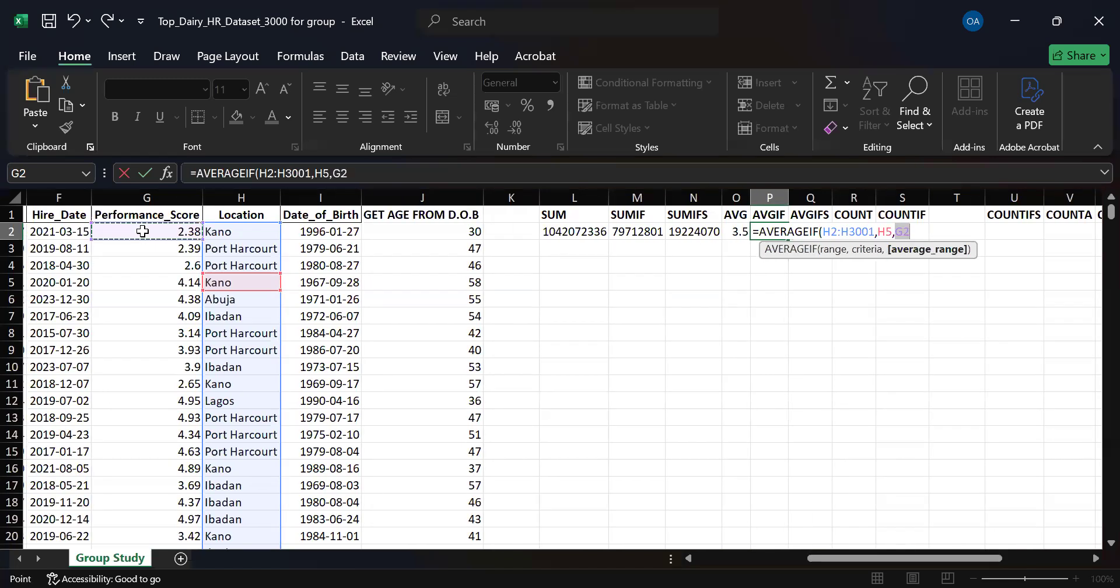
pyautogui.hotkey('ctrl', 'shift', 'Down')
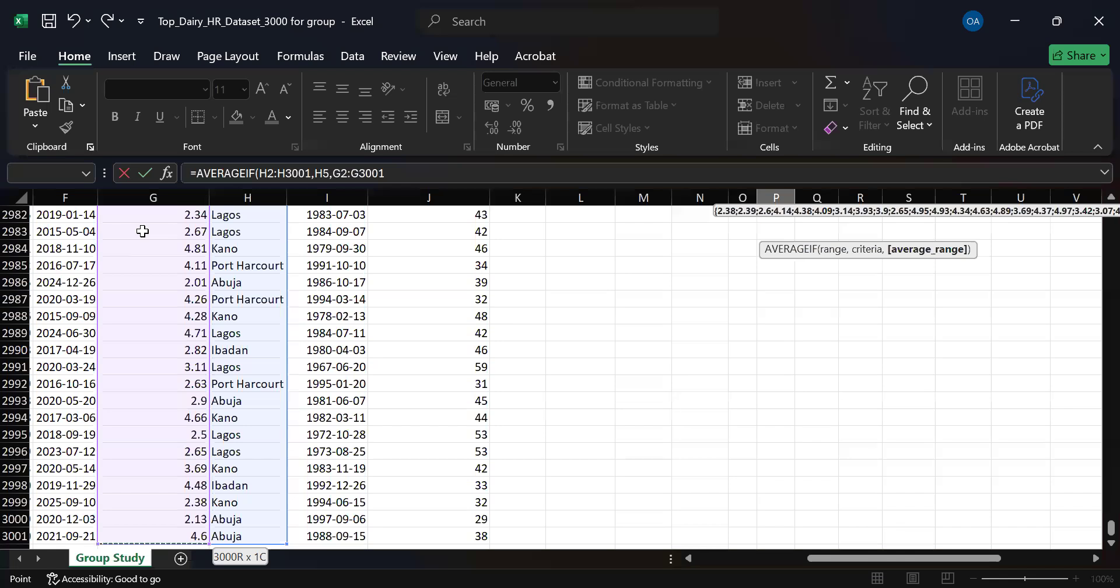
pyautogui.moveTo(1093, 528); pyautogui.dragTo(1094, 230)
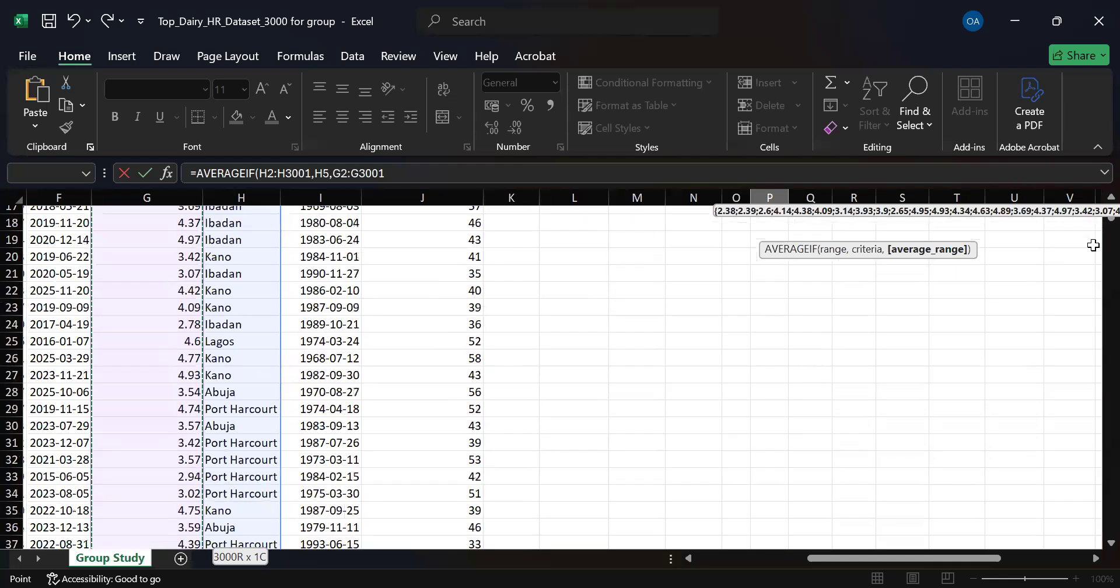
pyautogui.scroll(1, 1093, 225)
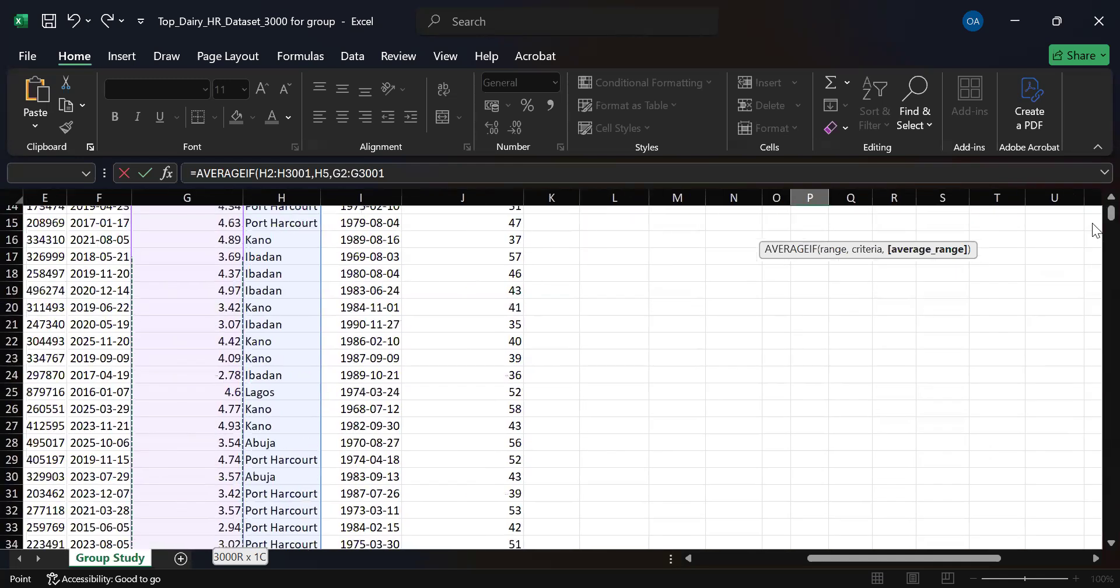
pyautogui.scroll(5, 1093, 209)
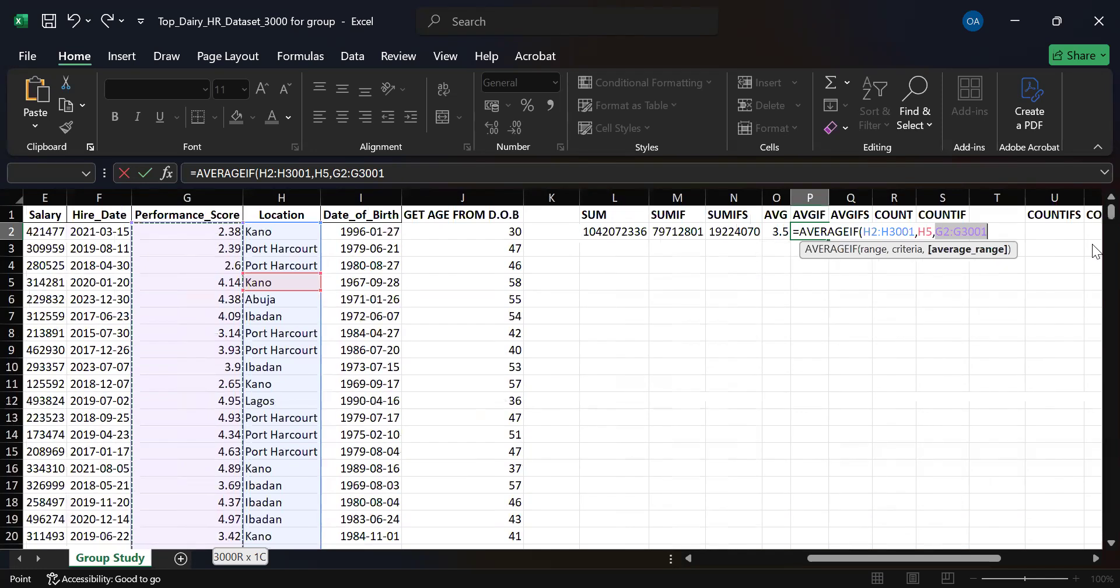
pyautogui.press('Return')
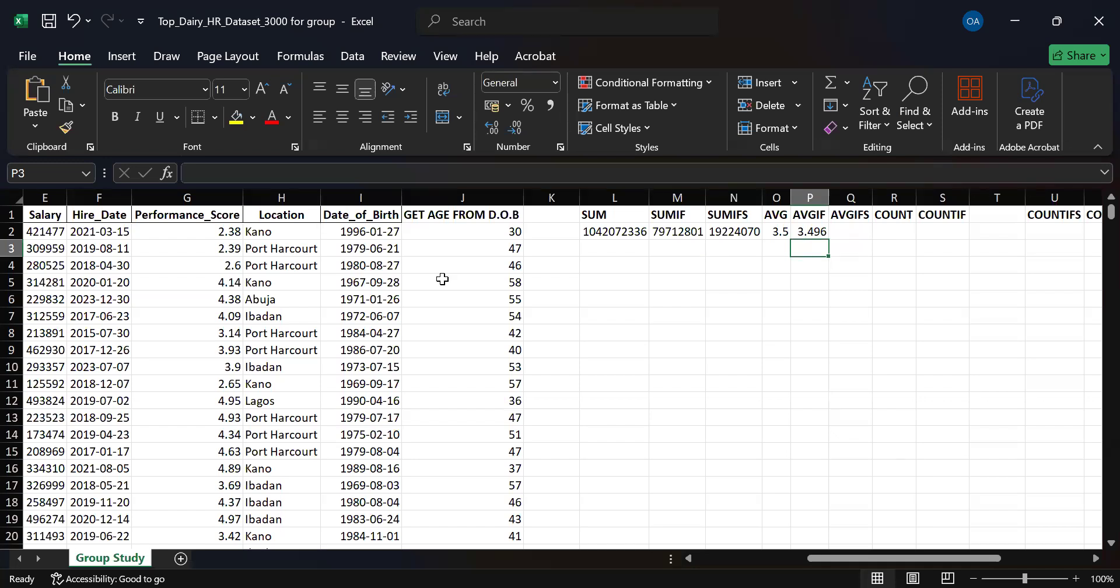
# Begin an AVERAGEIFS formula in the AVGIFS cell Q2 with the Performance_Score data G2:G3001 as the average range.
pyautogui.click(851, 236)
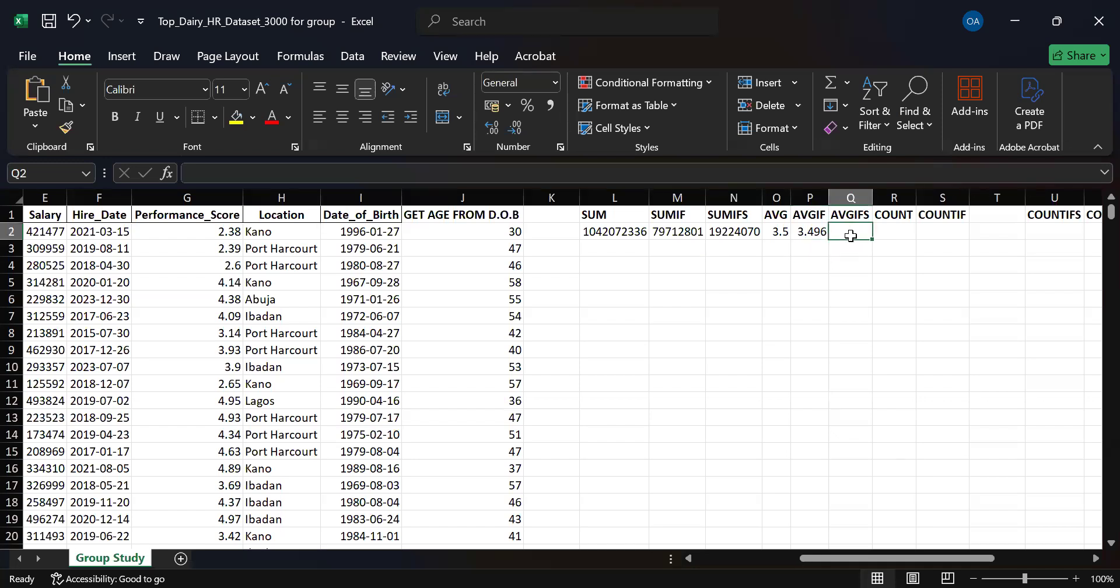
pyautogui.write('=')
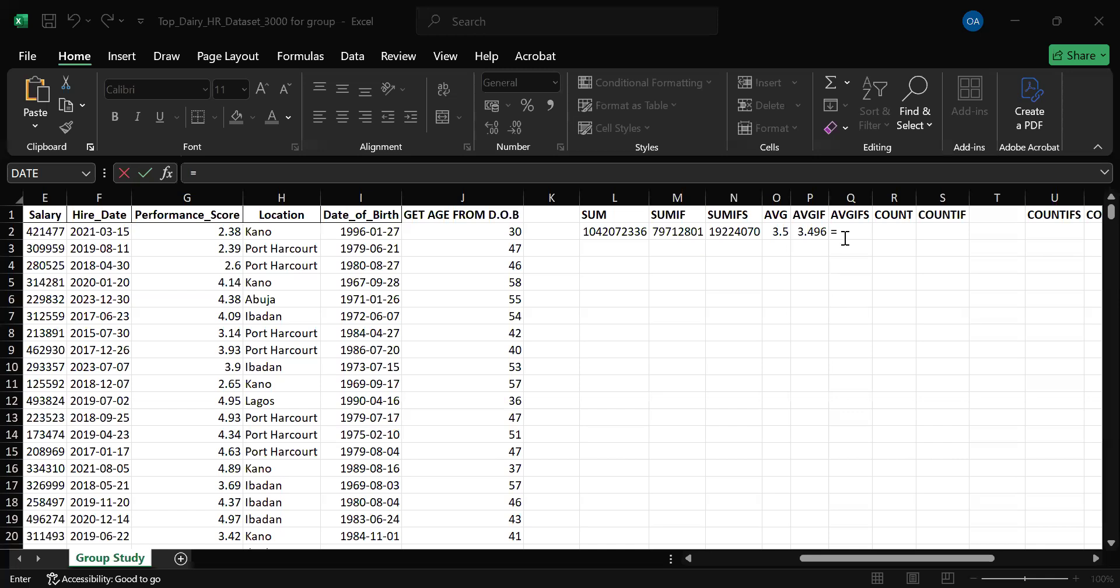
pyautogui.write('avera')
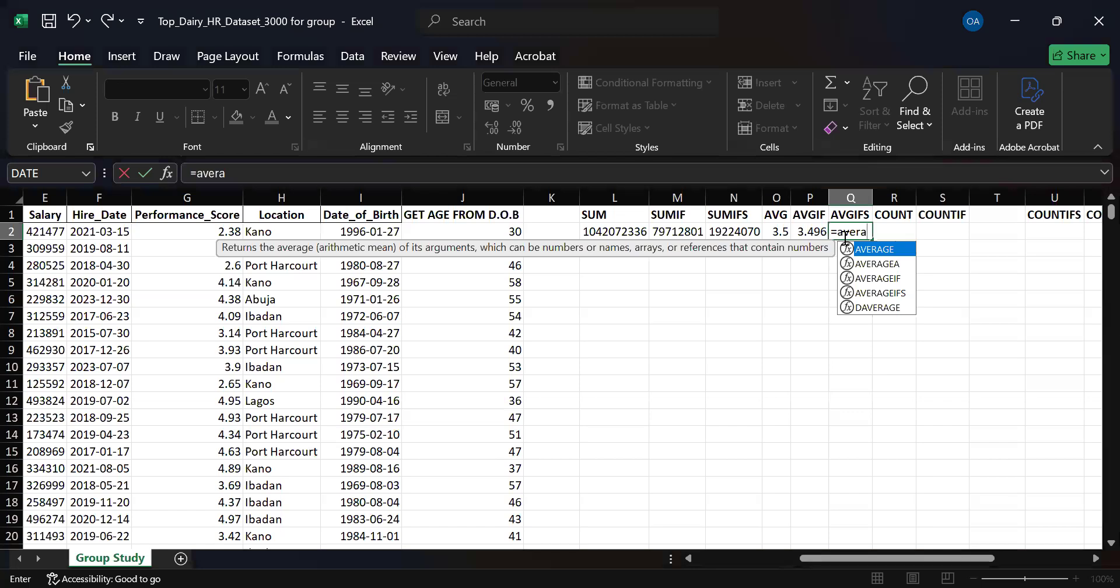
pyautogui.press('Down')
pyautogui.press('Down')
pyautogui.press('Down')
pyautogui.press('Tab')
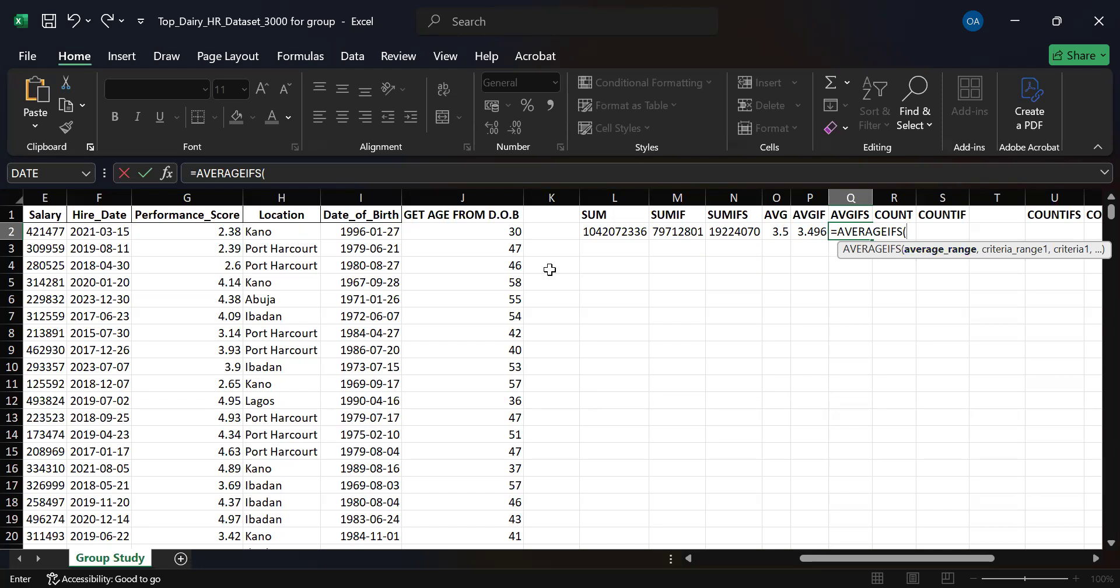
pyautogui.click(182, 231)
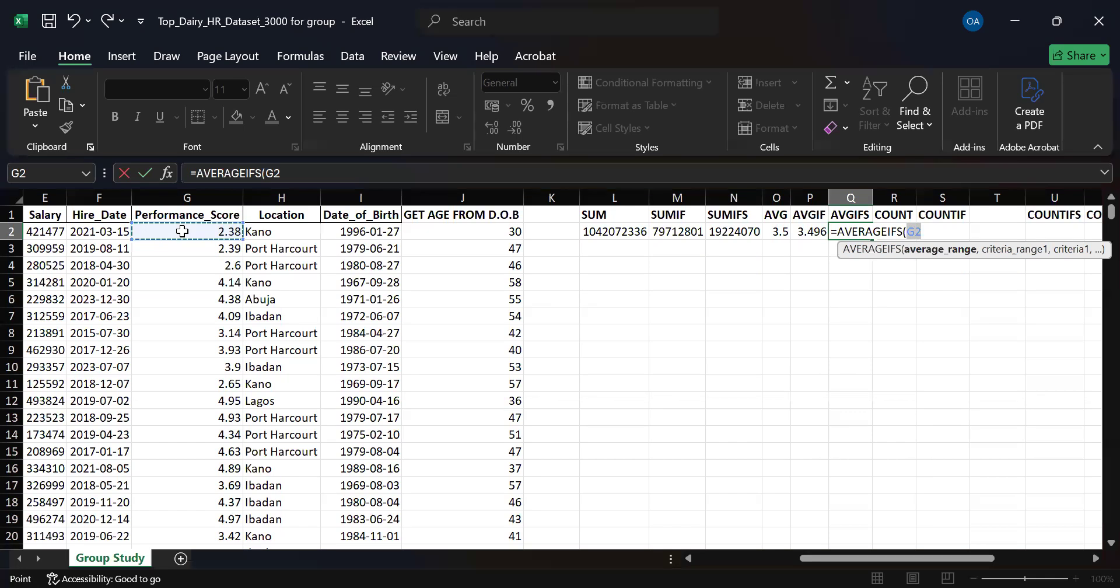
pyautogui.hotkey('ctrl', 'shift', 'Down')
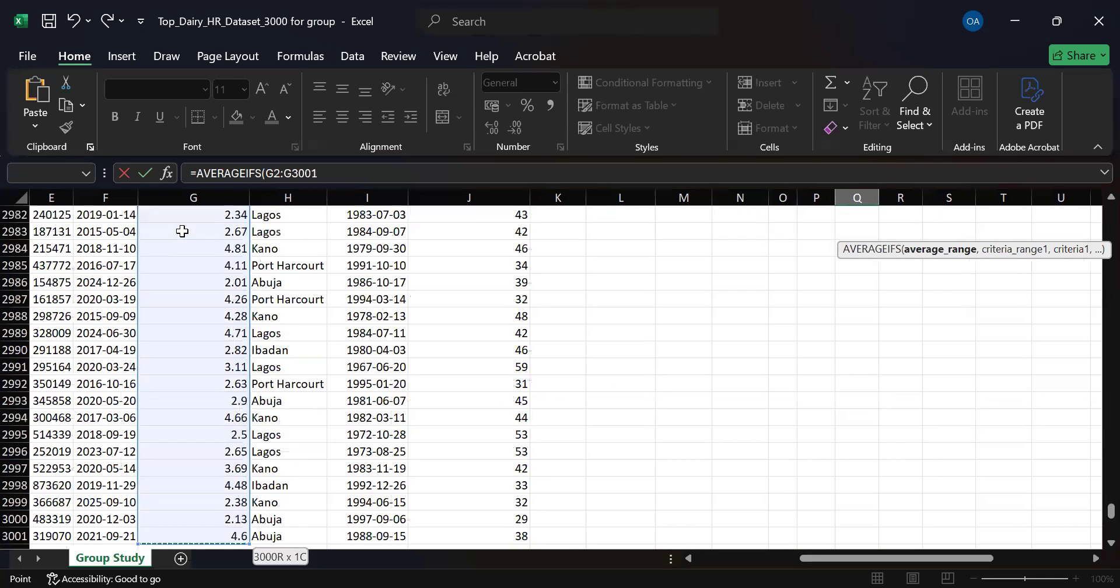
pyautogui.write(',')
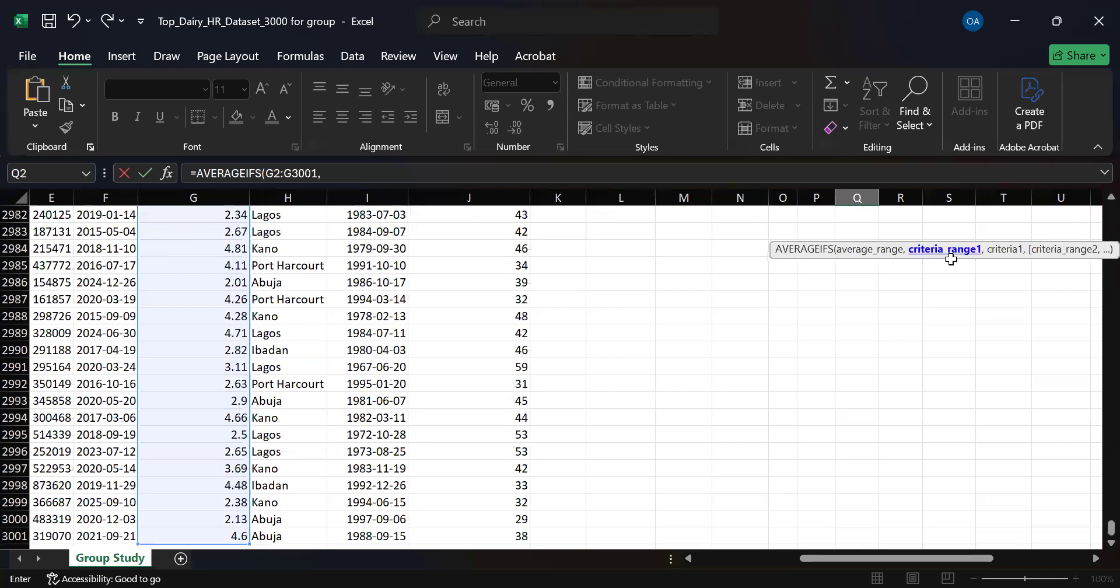
# Add the Department data D2:D3001 as the first criteria range of the AVERAGEIFS formula.
pyautogui.moveTo(1095, 532); pyautogui.dragTo(1095, 187)
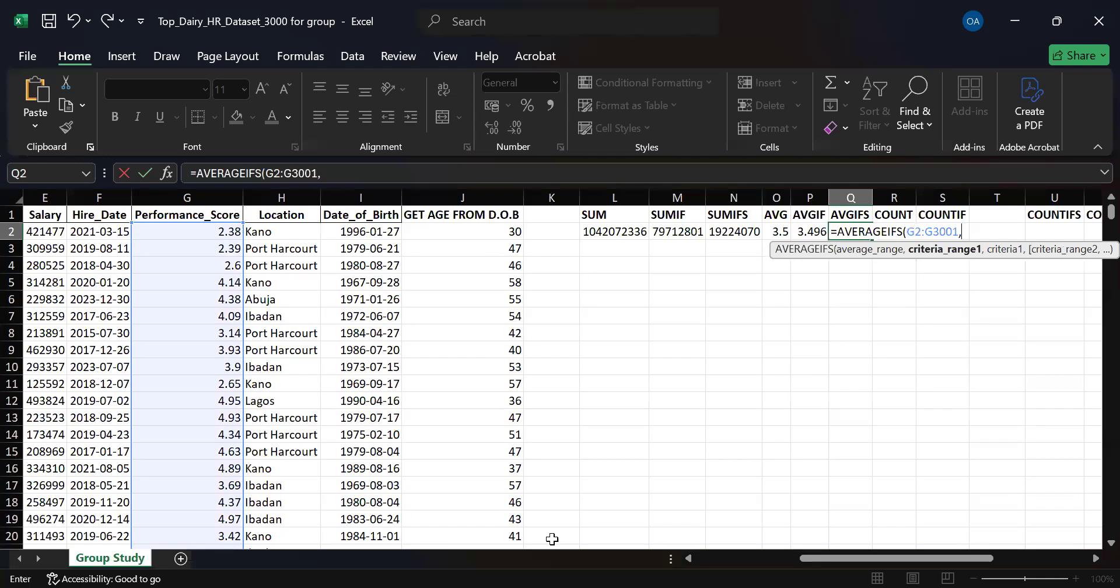
pyautogui.moveTo(814, 554); pyautogui.dragTo(712, 566)
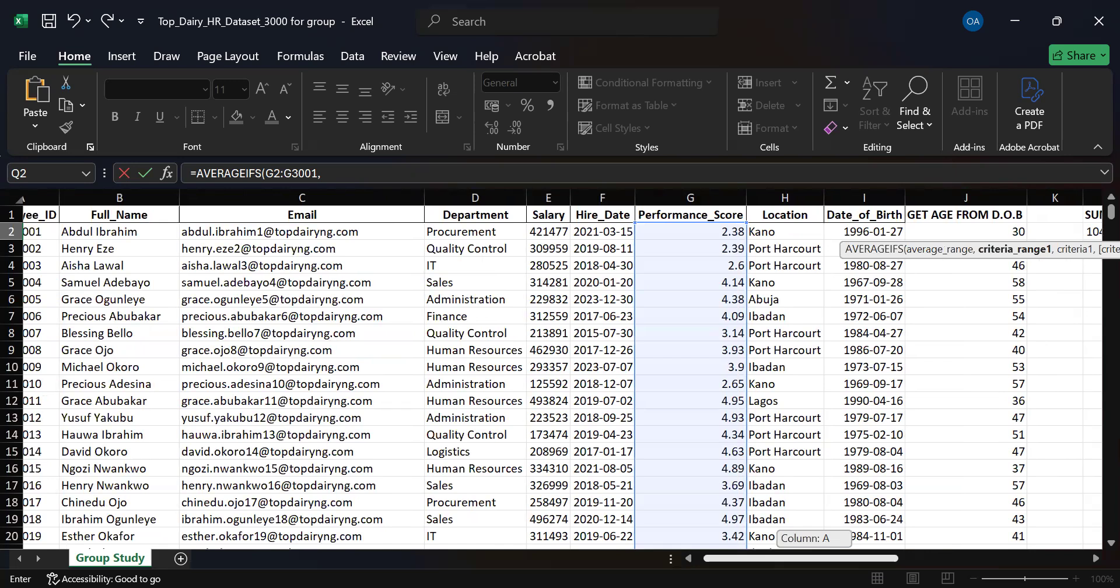
pyautogui.moveTo(712, 565); pyautogui.dragTo(750, 561)
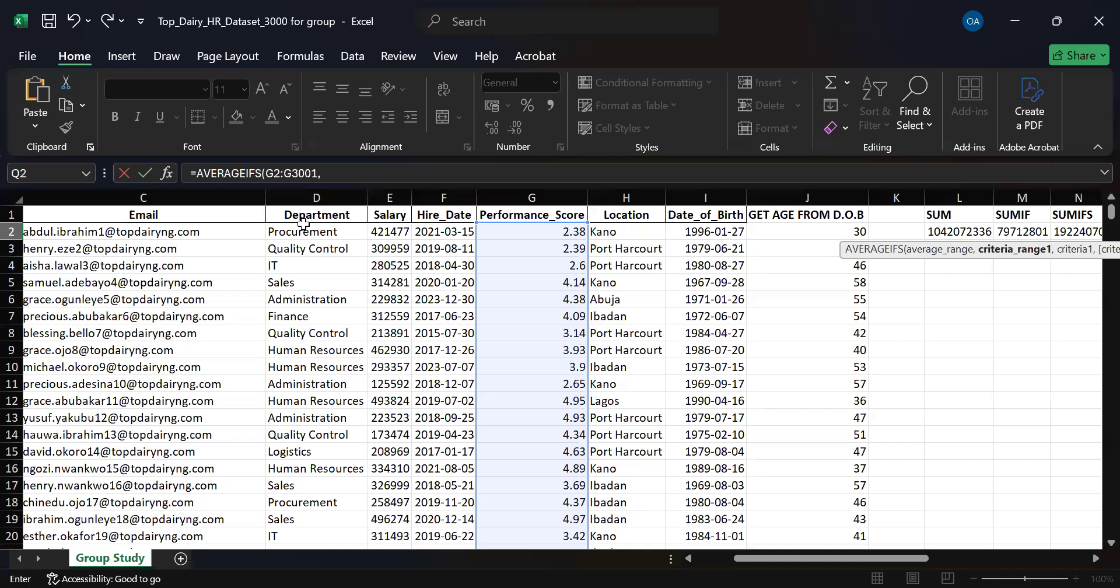
pyautogui.click(302, 230)
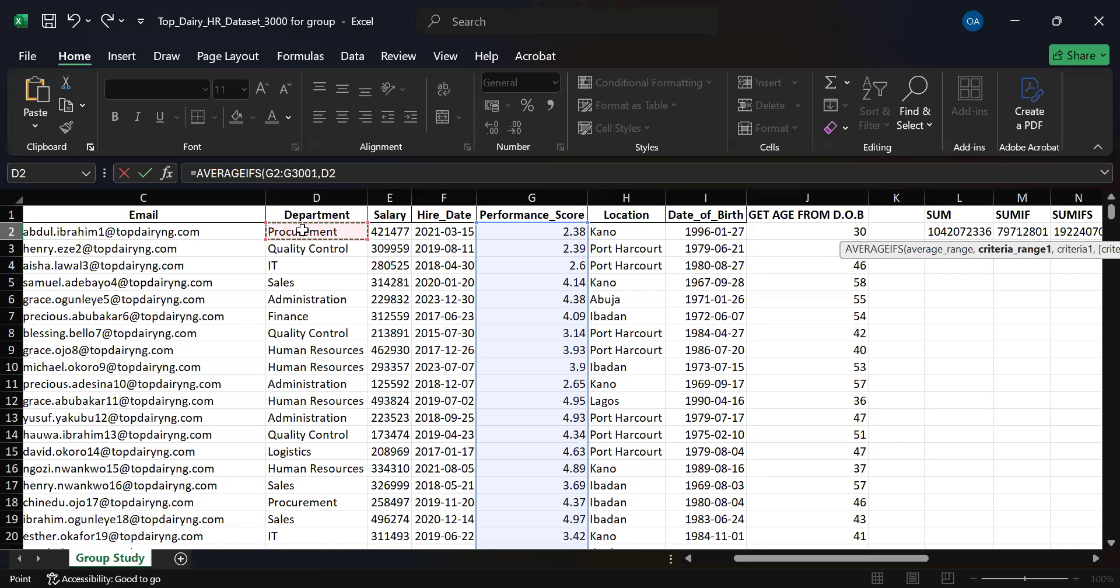
pyautogui.hotkey('ctrl', 'shift', 'Down')
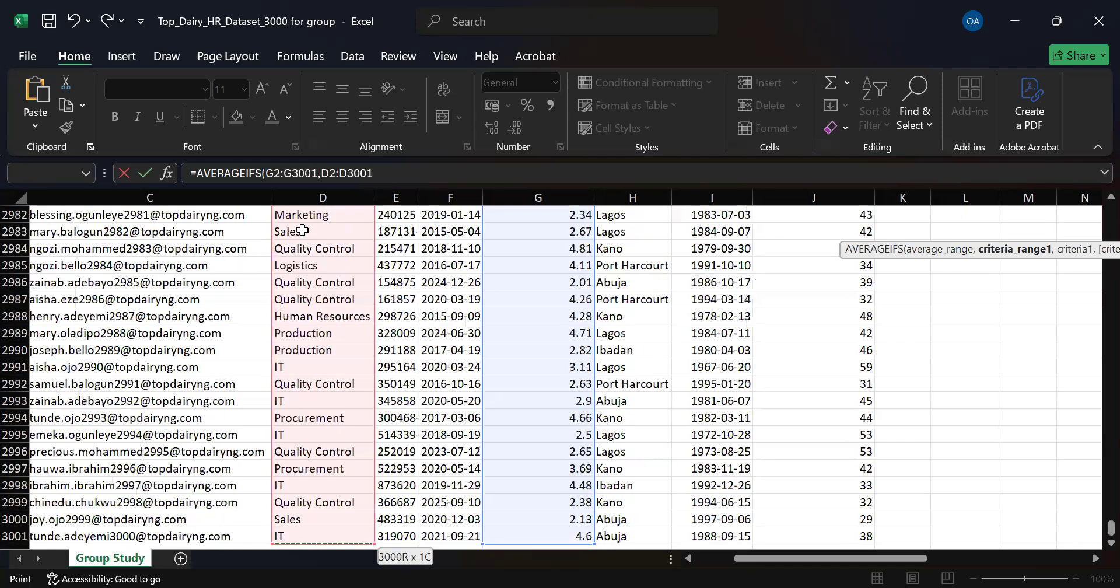
pyautogui.write(',')
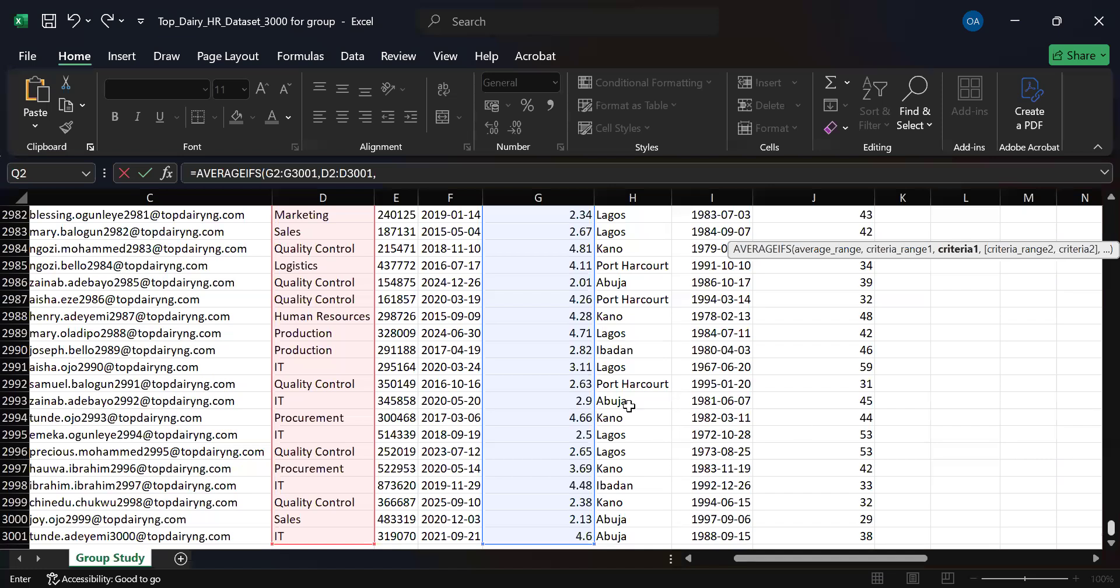
# Set the first AVERAGEIFS criterion to the Finance department in cell D2970.
pyautogui.scroll(6, 798, 426)
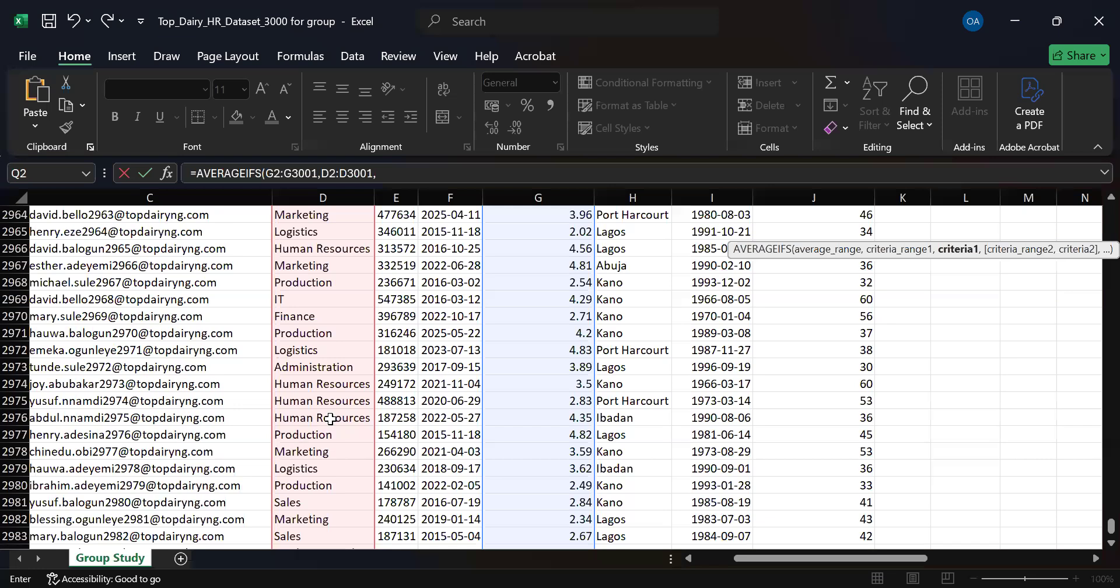
pyautogui.scroll(2, 303, 420)
pyautogui.click(303, 417)
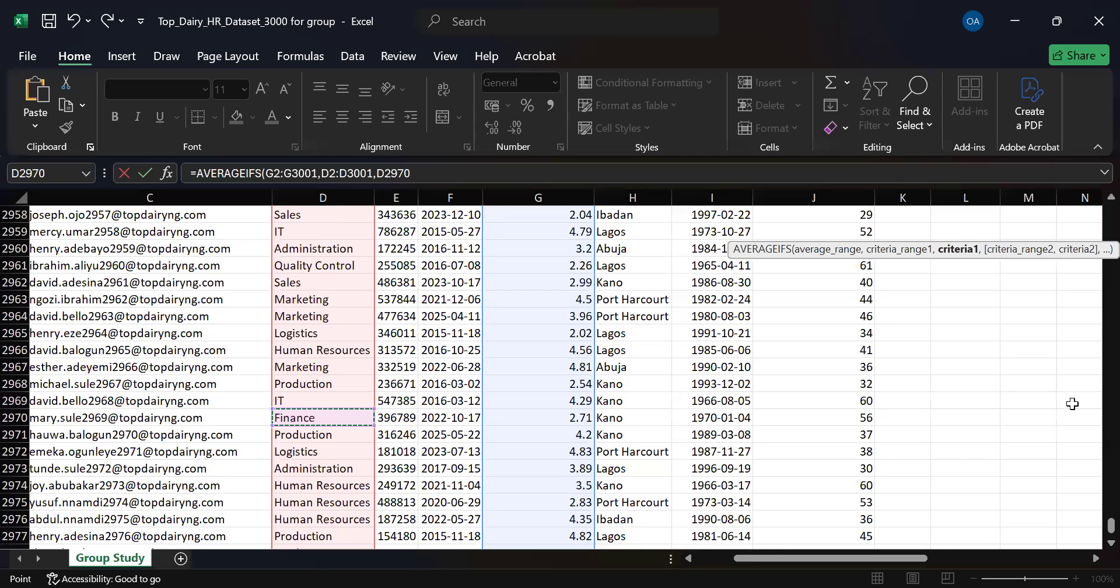
pyautogui.write(',')
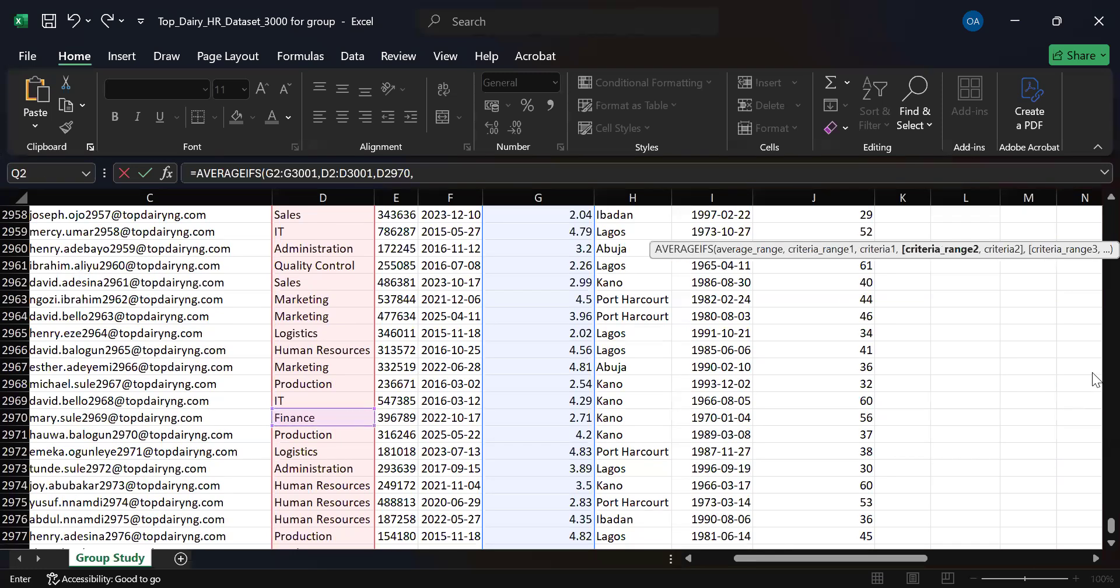
# Add the Location data H2:H3001 as the second criteria range of the AVERAGEIFS formula.
pyautogui.moveTo(1108, 528); pyautogui.dragTo(1095, 200)
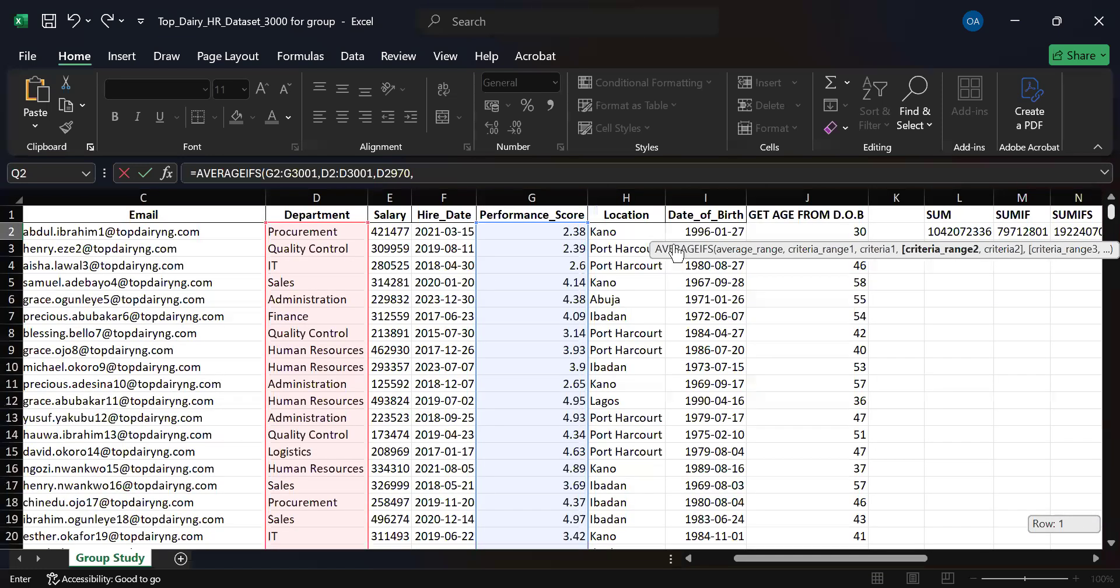
pyautogui.click(630, 232)
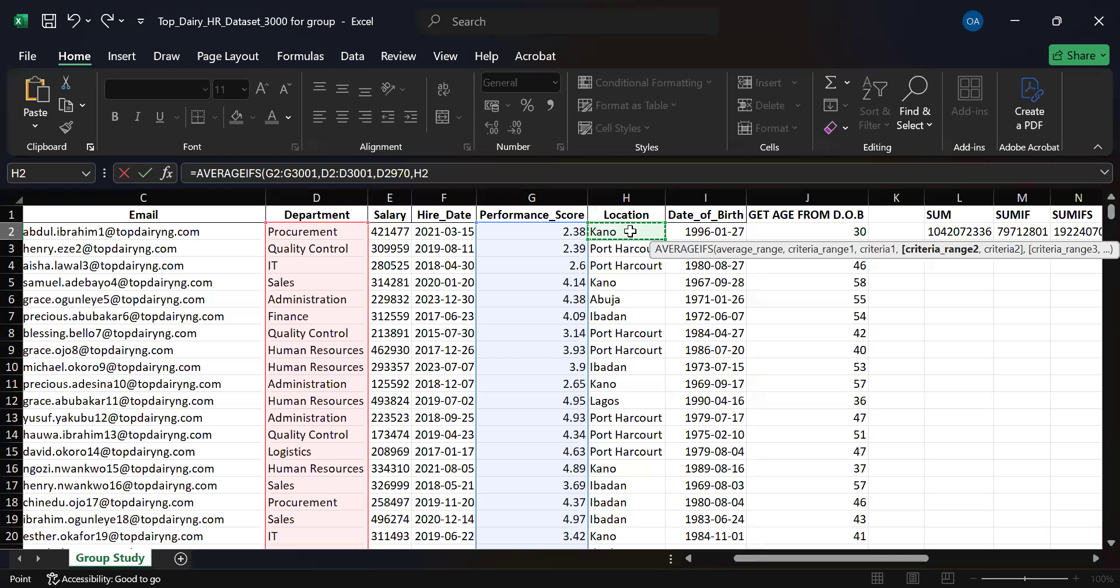
pyautogui.hotkey('ctrl', 'shift', 'Down')
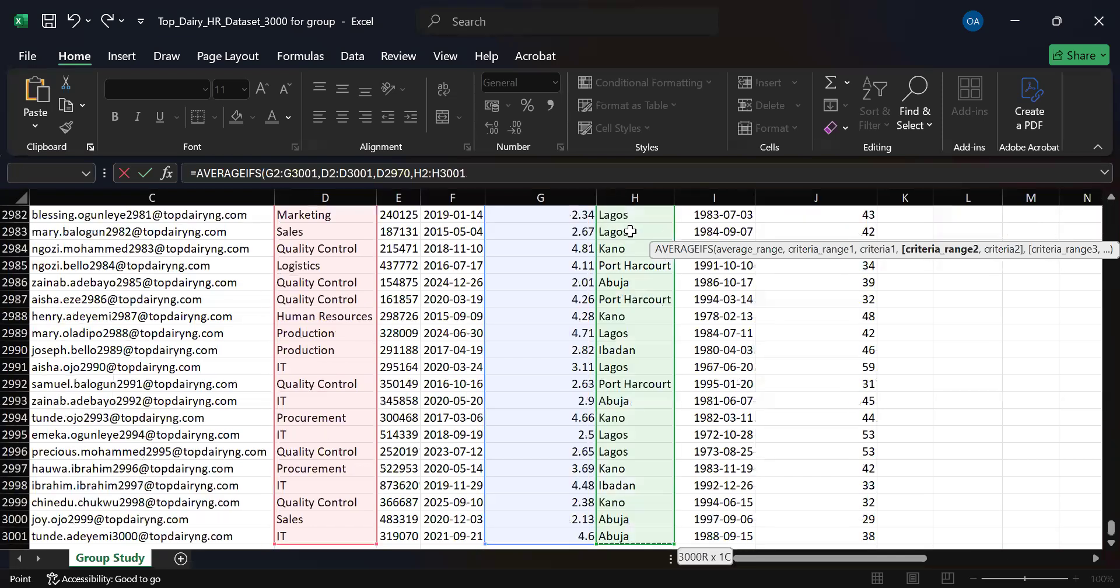
pyautogui.write(',')
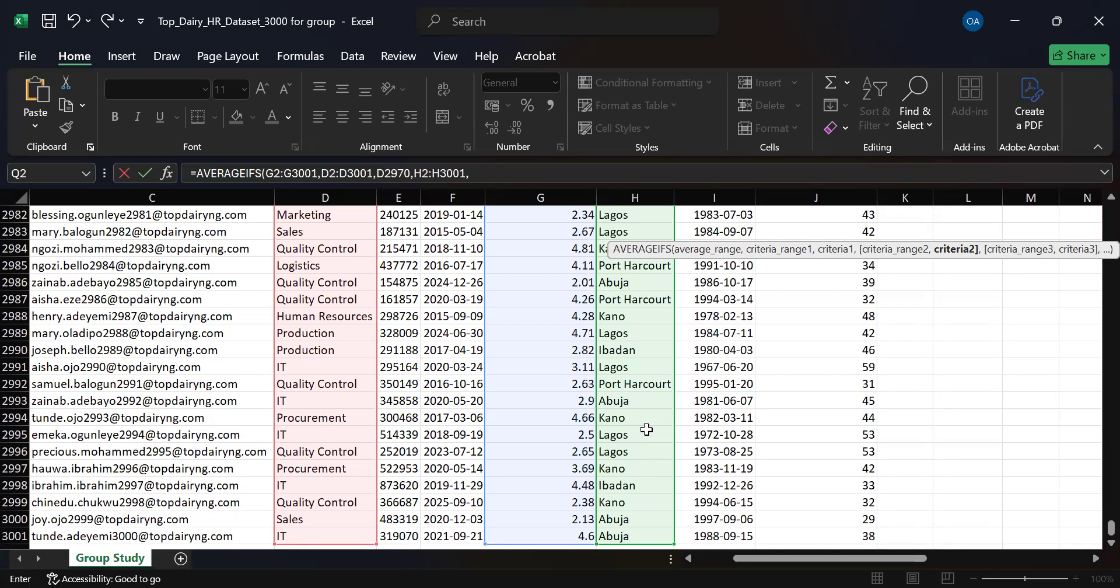
# Set the second AVERAGEIFS criterion to the Lagos location in H2995, complete the formula and select Q2 to review it.
pyautogui.click(632, 435)
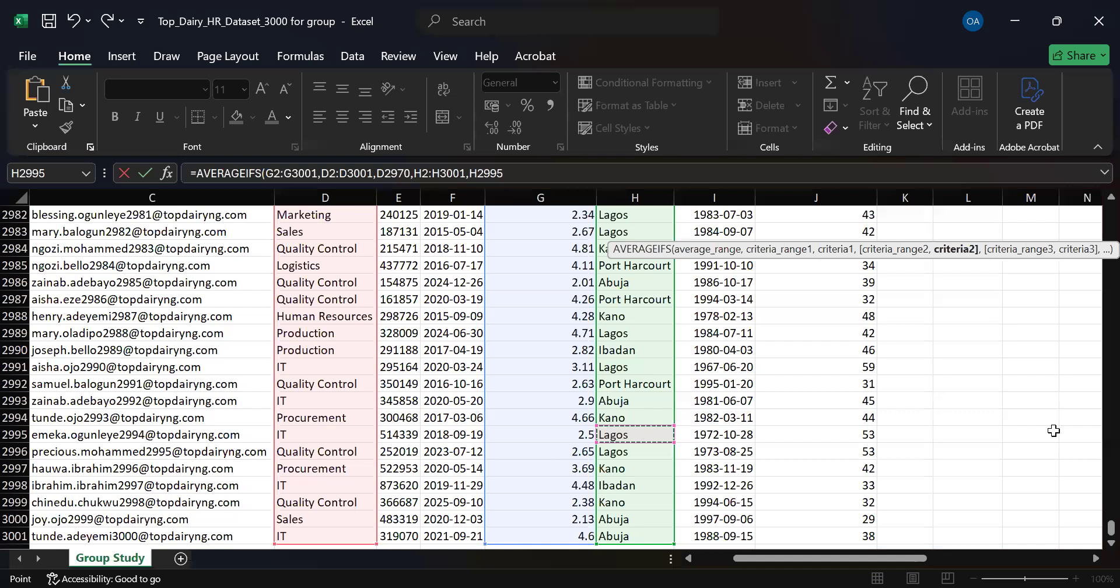
pyautogui.press('Escape')
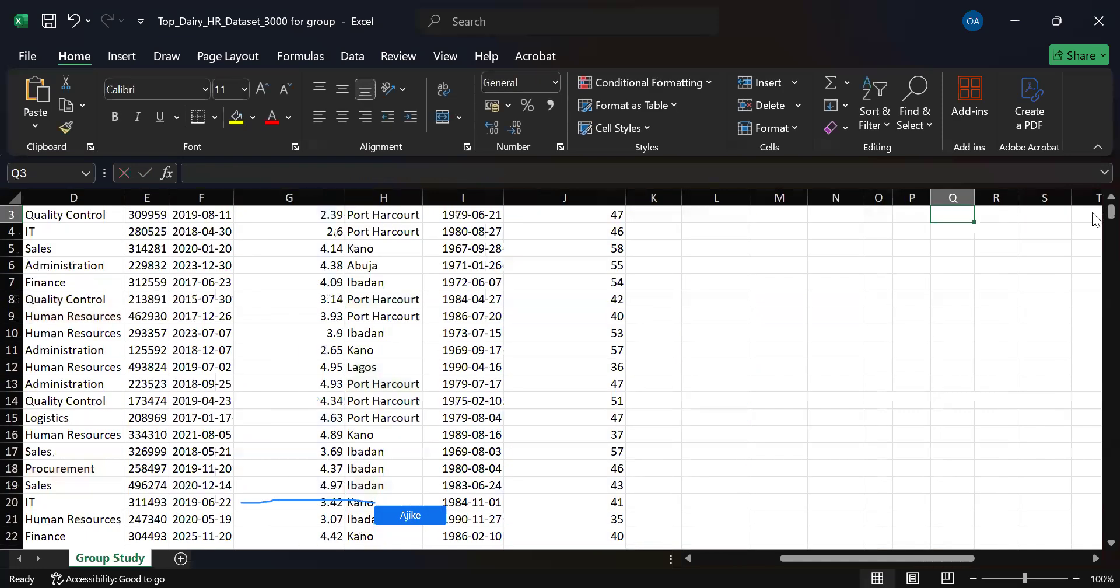
pyautogui.scroll(1, 1095, 209)
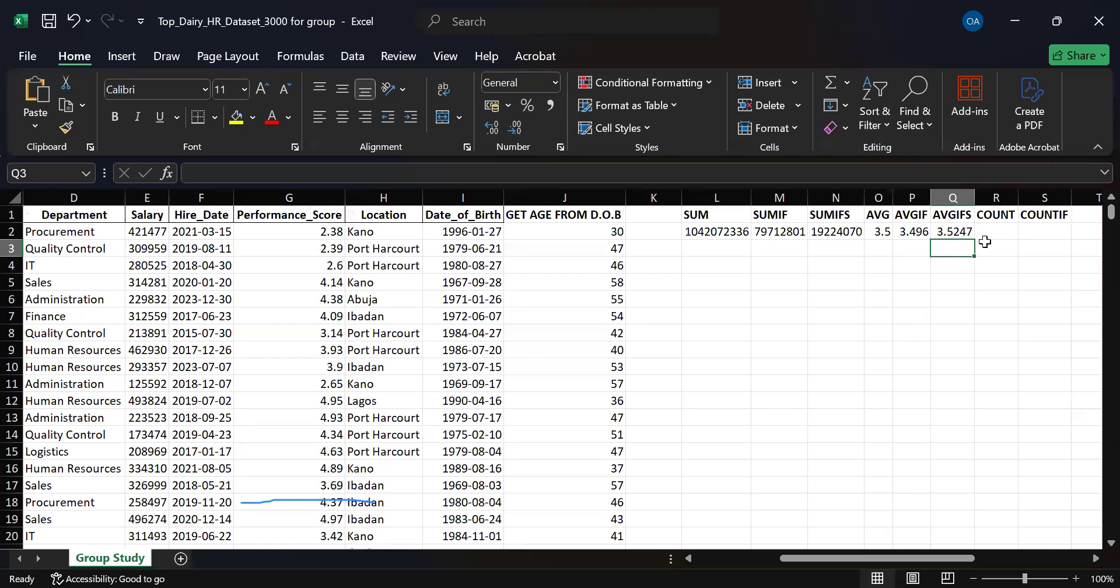
pyautogui.click(952, 232)
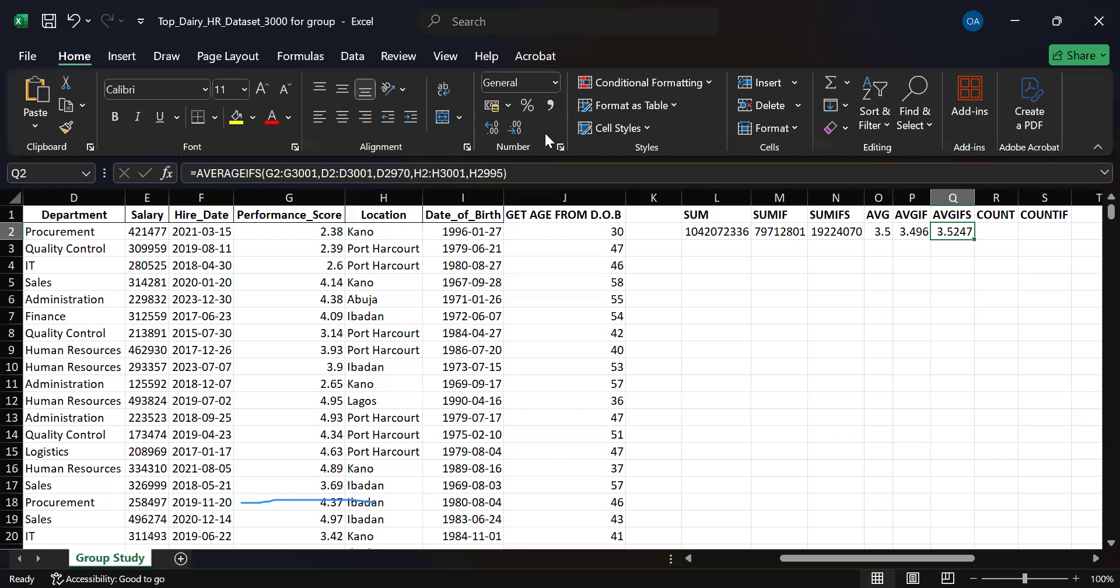
# Reduce the AVGIFS result in Q2 and the AVGIF result in P2 to one decimal place.
pyautogui.click(513, 127)
pyautogui.click(513, 128)
pyautogui.click(512, 128)
pyautogui.click(912, 232)
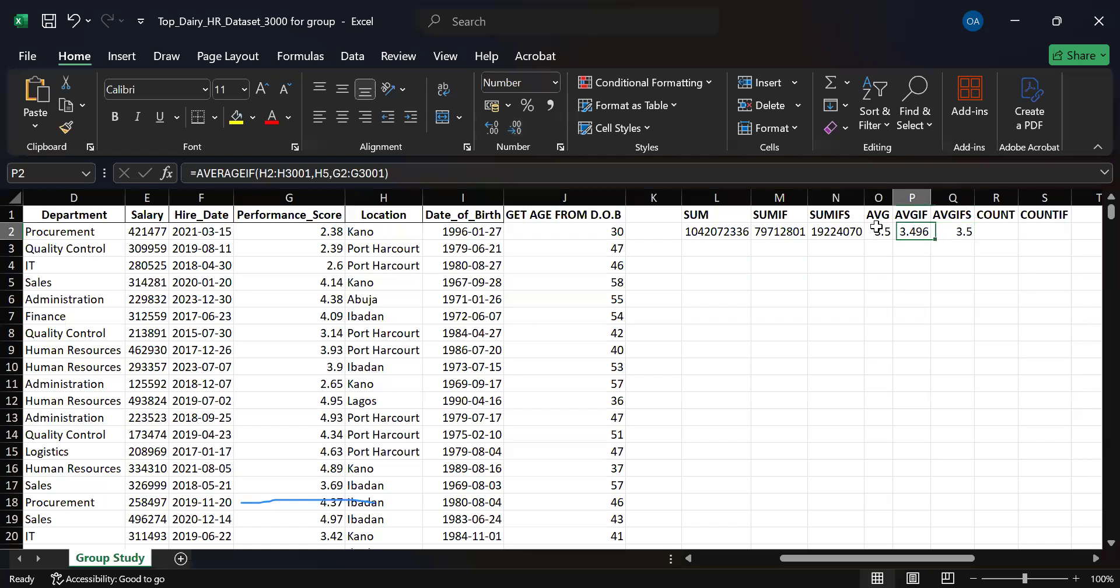
pyautogui.click(517, 126)
pyautogui.click(517, 126)
# Change the second criterion of the AVERAGEIFS formula in Q2 to the Abuja location in H6.
pyautogui.click(961, 230)
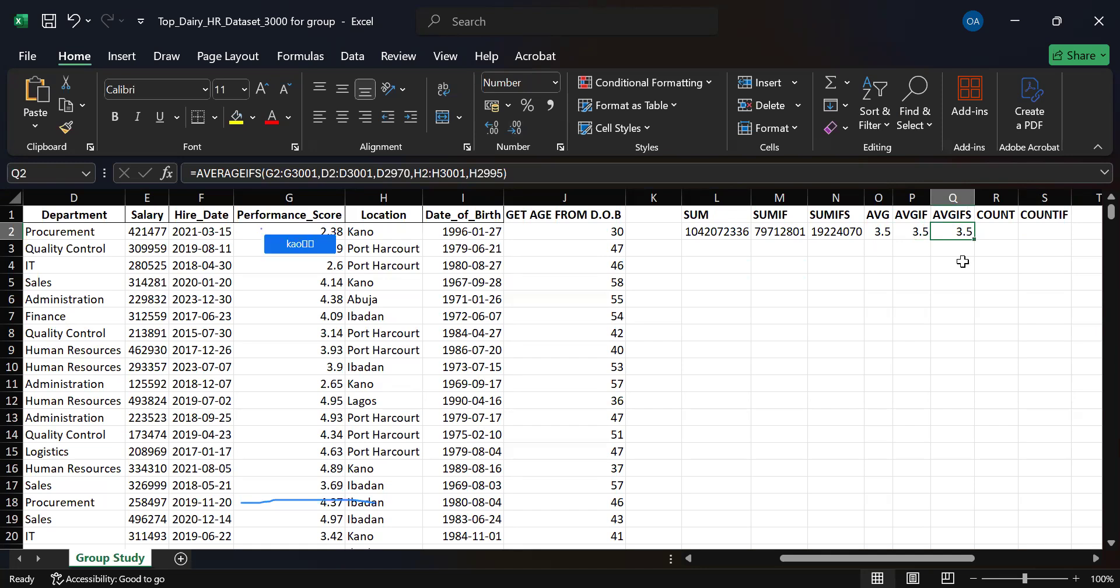
pyautogui.press('F2')
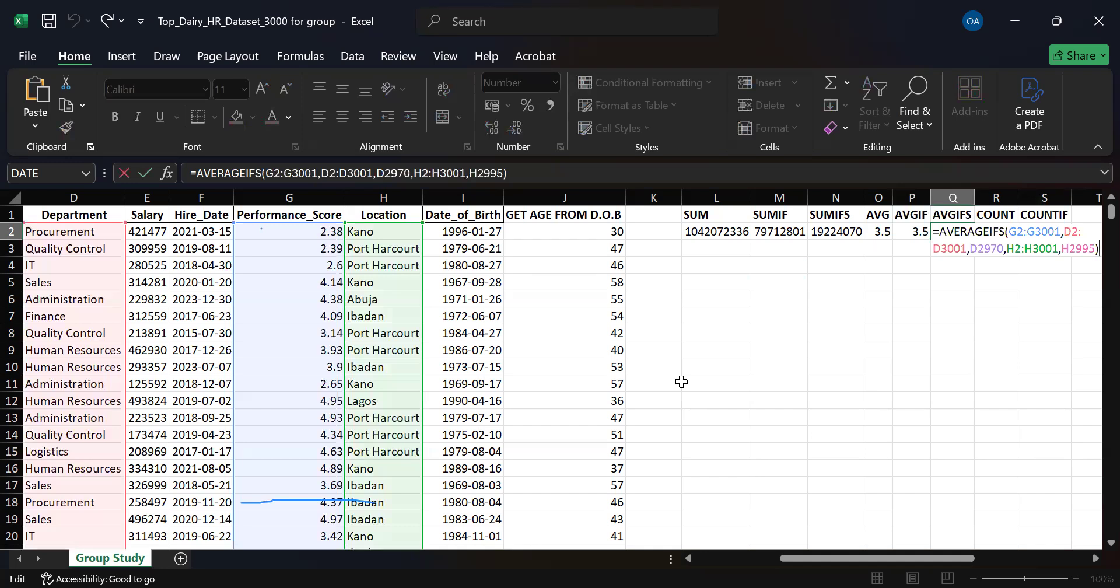
pyautogui.press('Left')
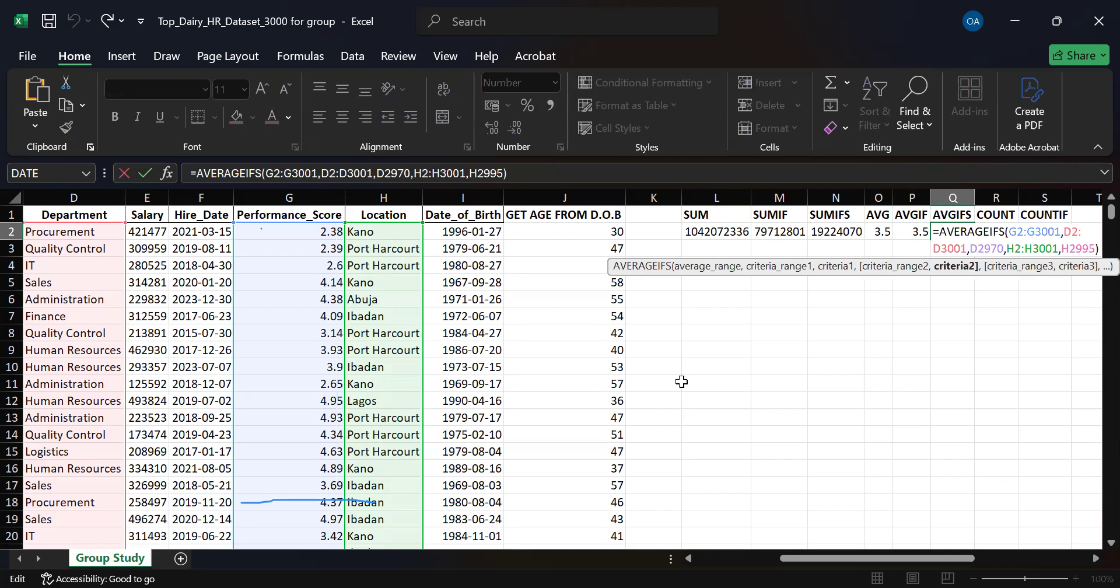
pyautogui.press('BackSpace')
pyautogui.press('BackSpace')
pyautogui.press('BackSpace')
pyautogui.press('BackSpace')
pyautogui.press('BackSpace')
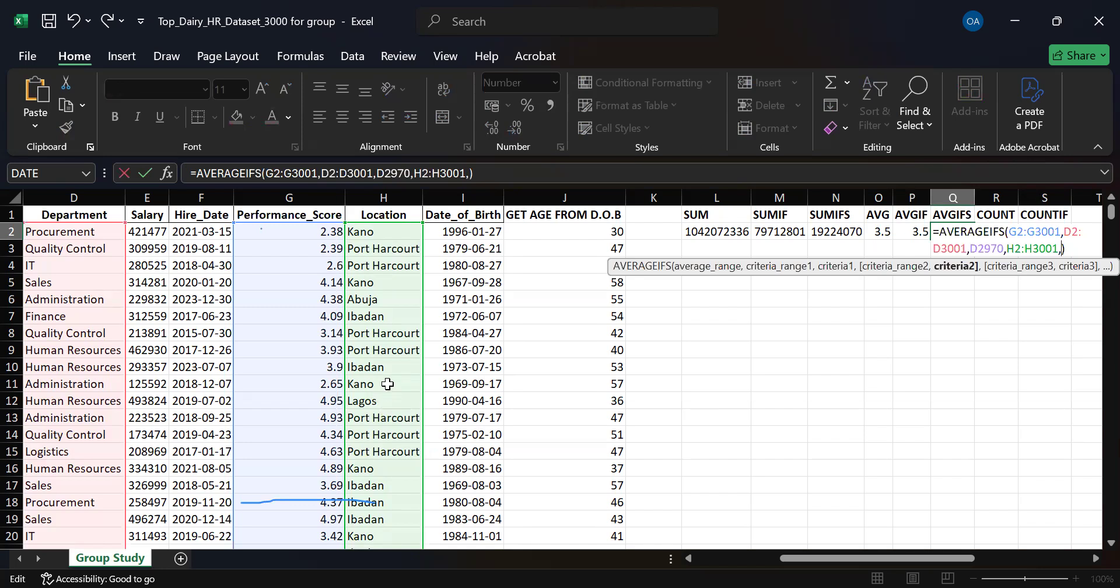
pyautogui.click(385, 301)
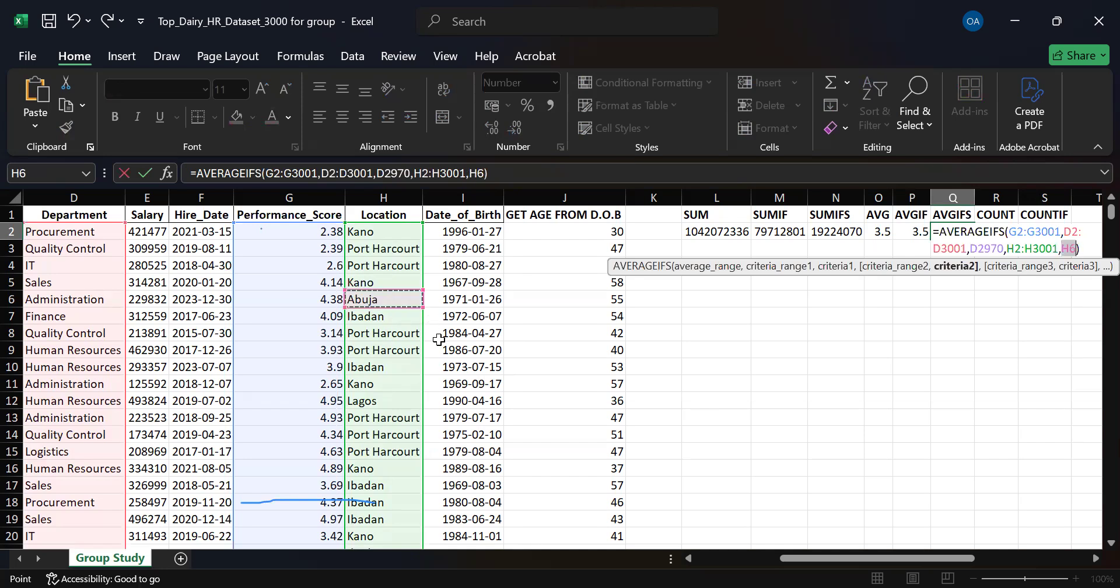
pyautogui.press('Return')
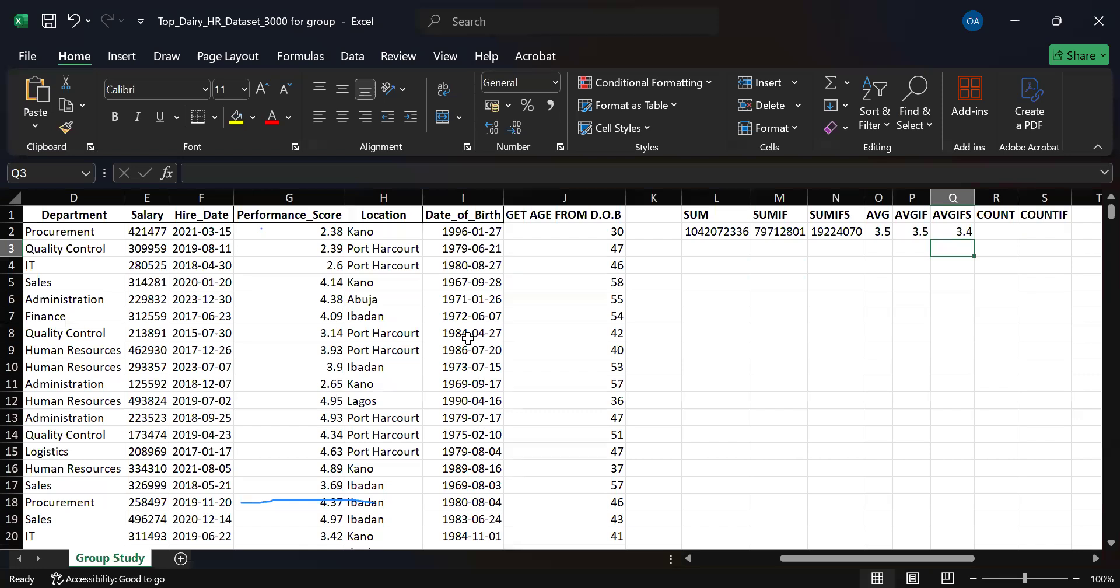
pyautogui.click(1005, 238)
pyautogui.moveTo(902, 558); pyautogui.dragTo(800, 558)
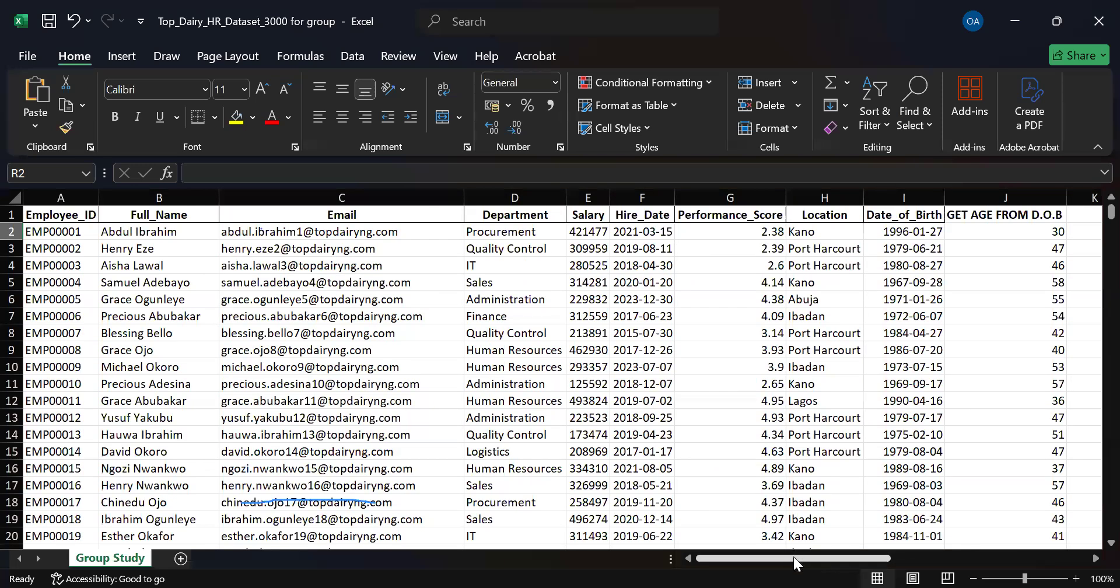
pyautogui.moveTo(793, 556); pyautogui.dragTo(719, 560)
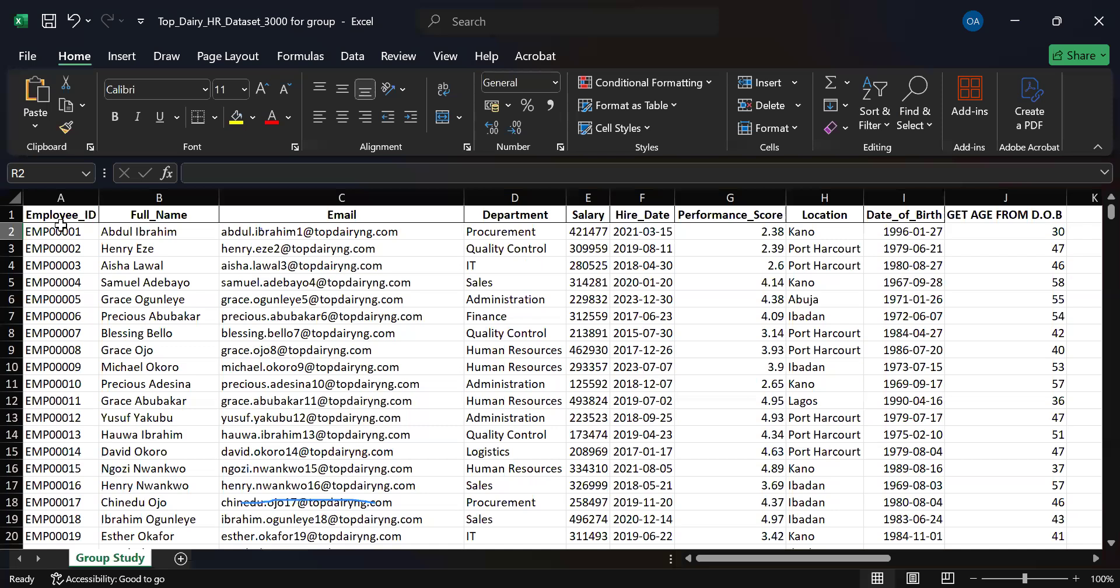
pyautogui.moveTo(811, 559); pyautogui.dragTo(926, 560)
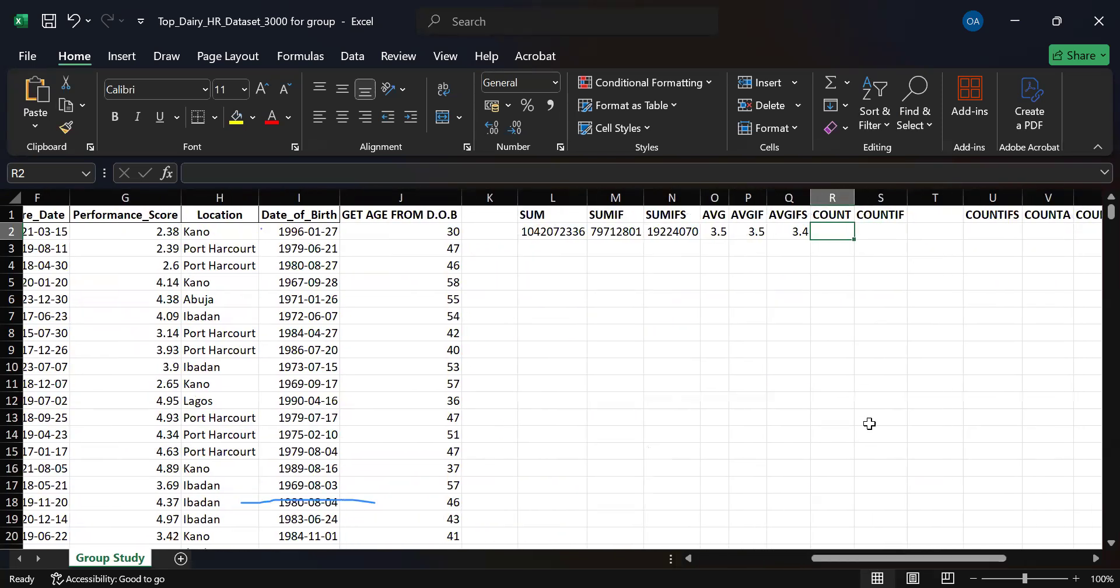
pyautogui.write('=')
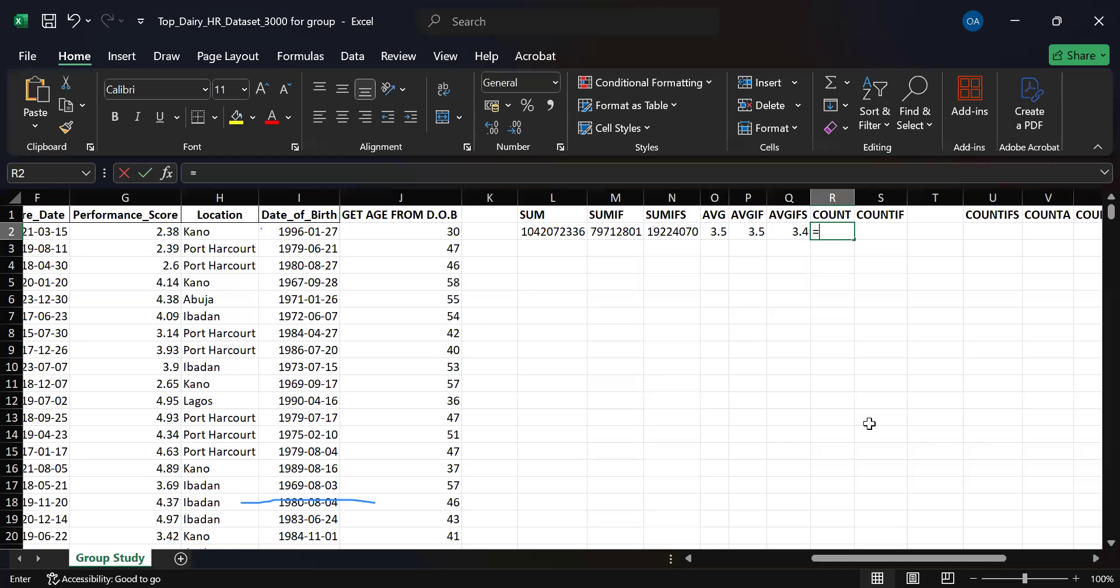
pyautogui.moveTo(907, 557); pyautogui.dragTo(704, 560)
pyautogui.click(74, 231)
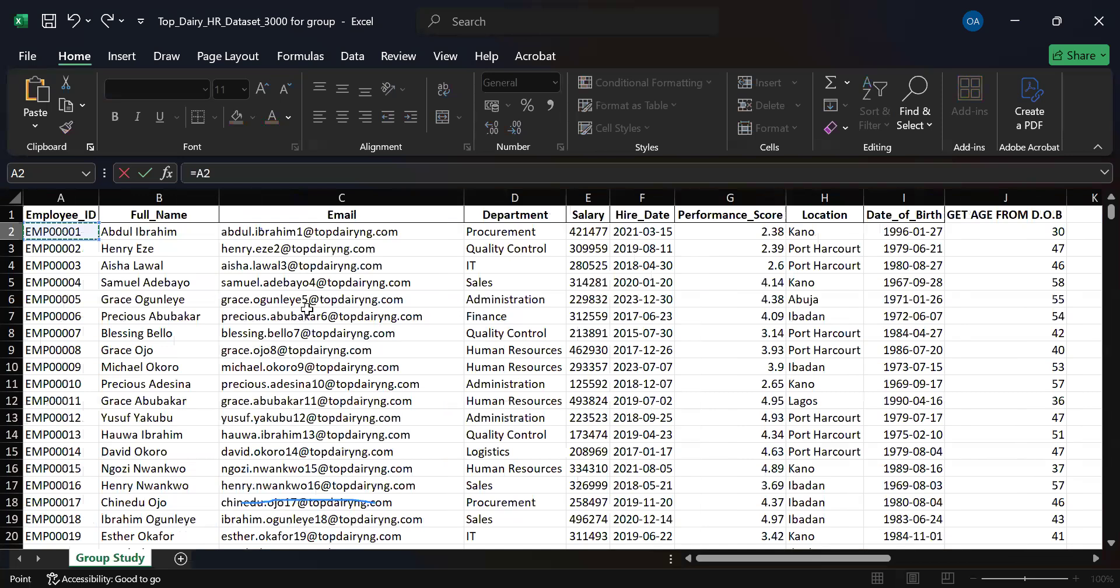
pyautogui.hotkey('ctrl', 'shift', 'Down')
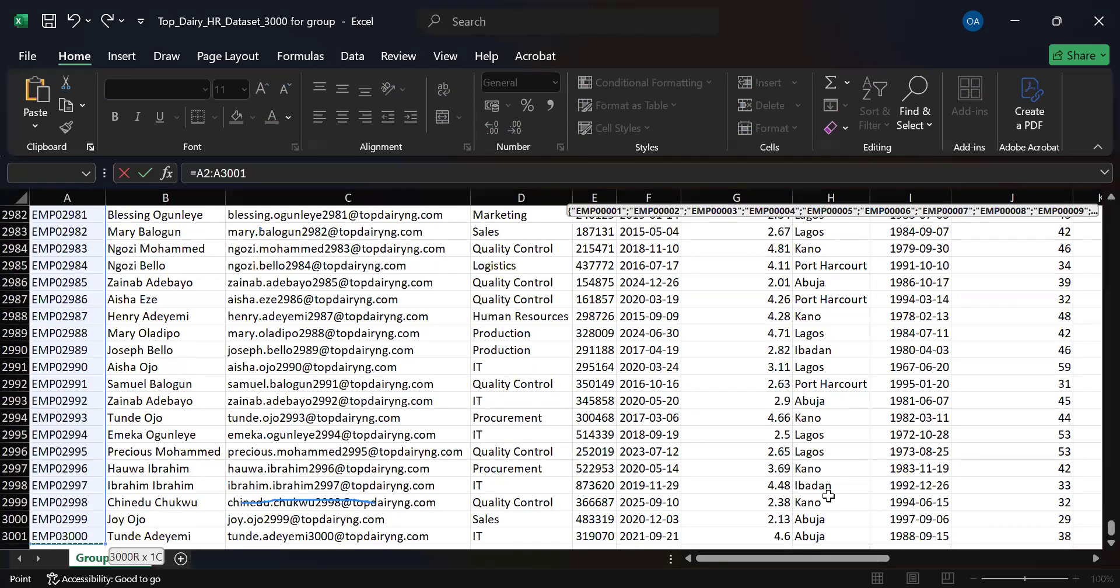
pyautogui.press('Return')
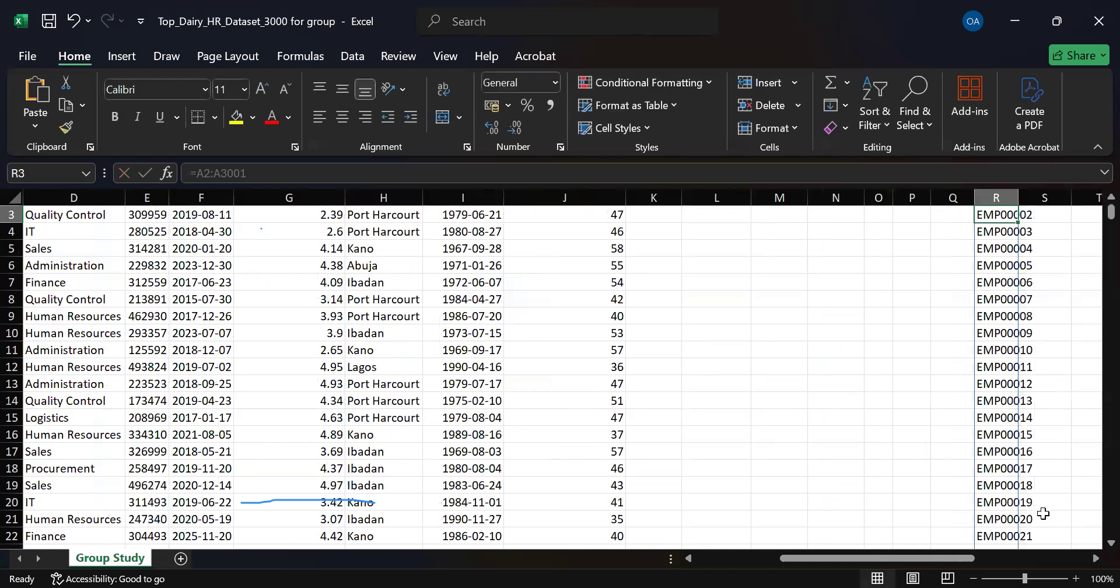
pyautogui.scroll(1, 1094, 207)
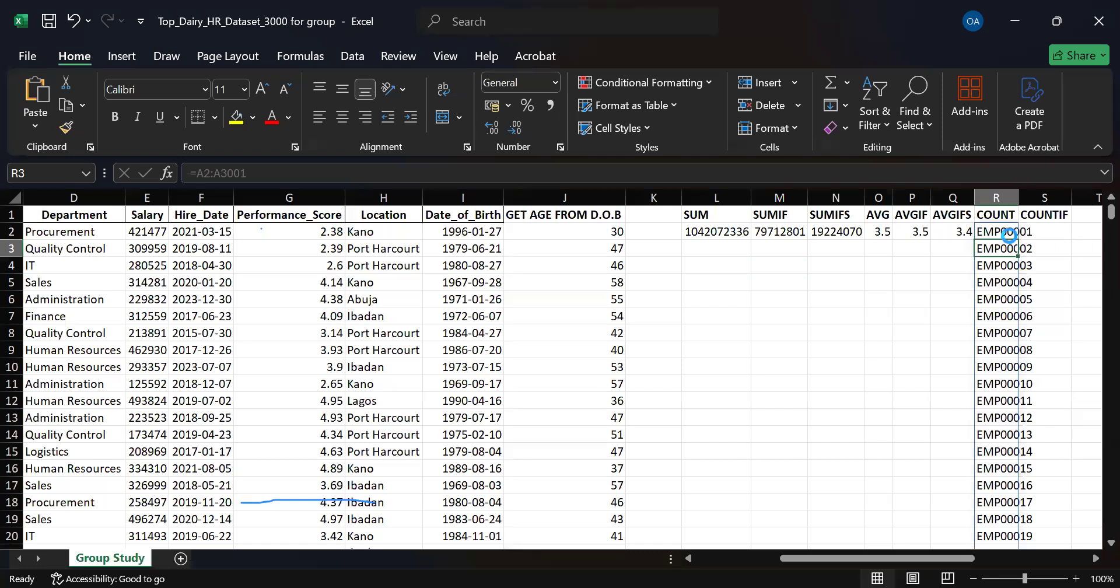
pyautogui.hotkey('ctrl', 'z')
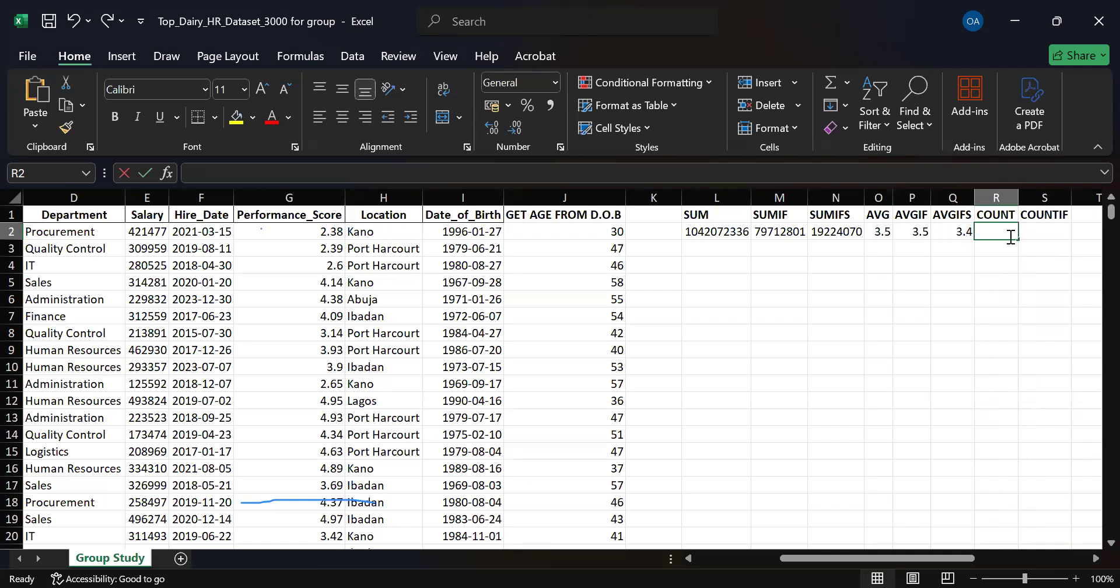
# Try a COUNT formula in R2 over the Employee_ID range A2:A3001, and undo the entry.
pyautogui.write('=c')
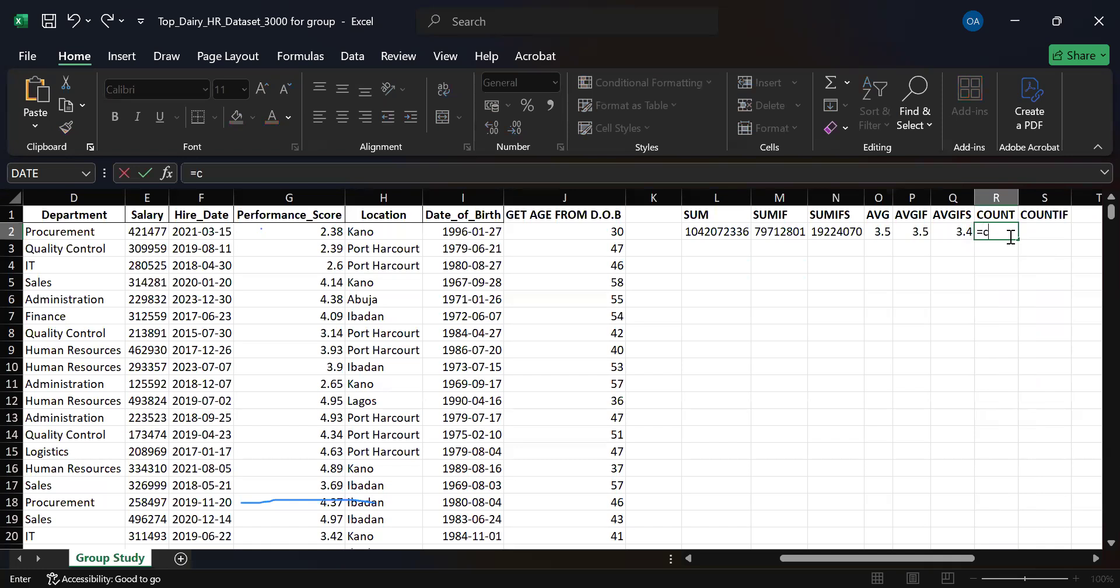
pyautogui.write('ou')
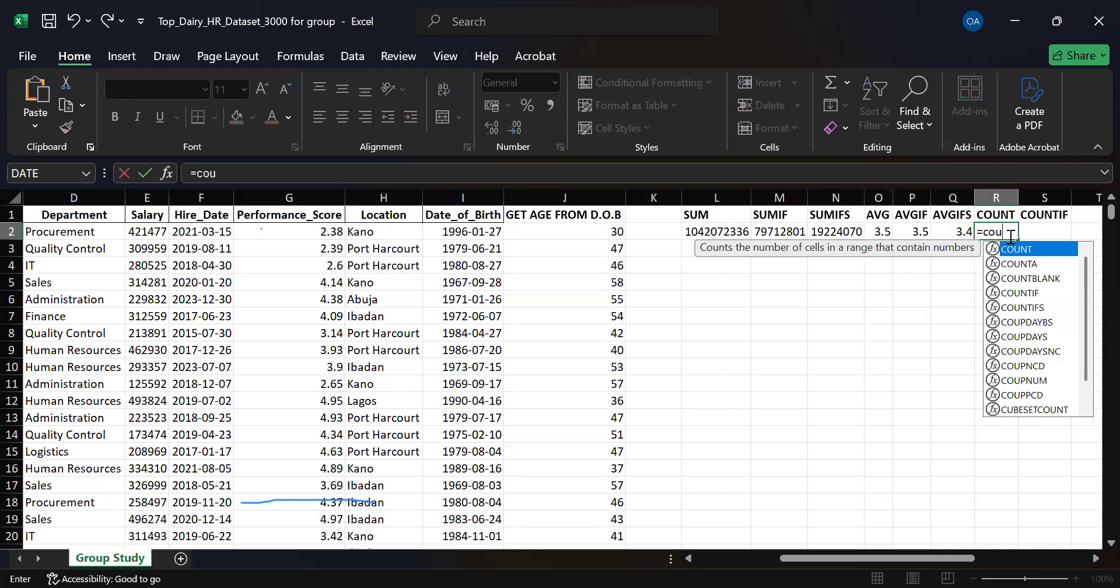
pyautogui.press('Tab')
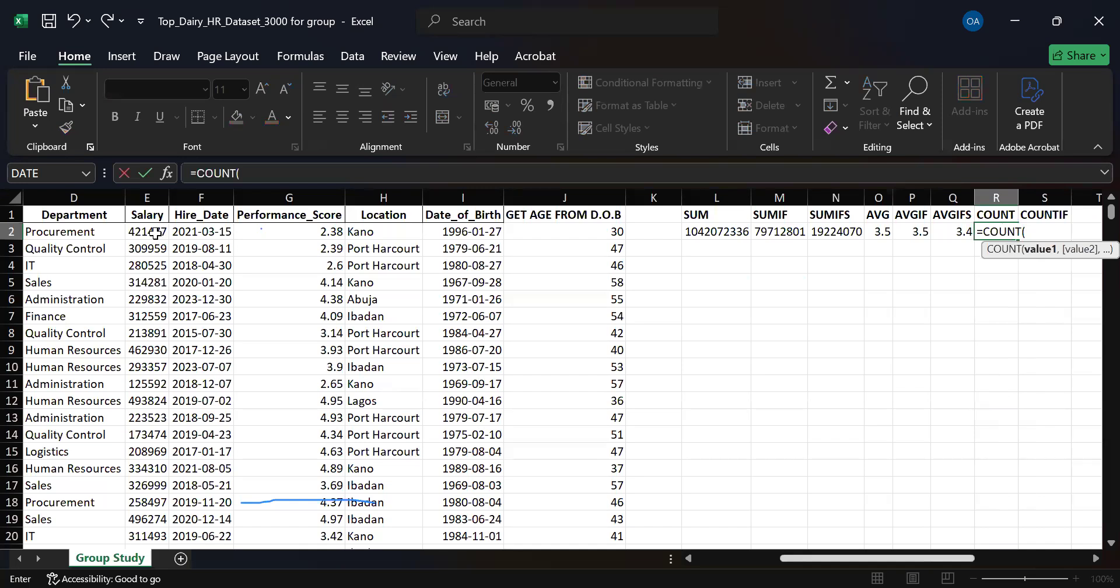
pyautogui.hscroll(-3, 160, 233)
pyautogui.click(53, 233)
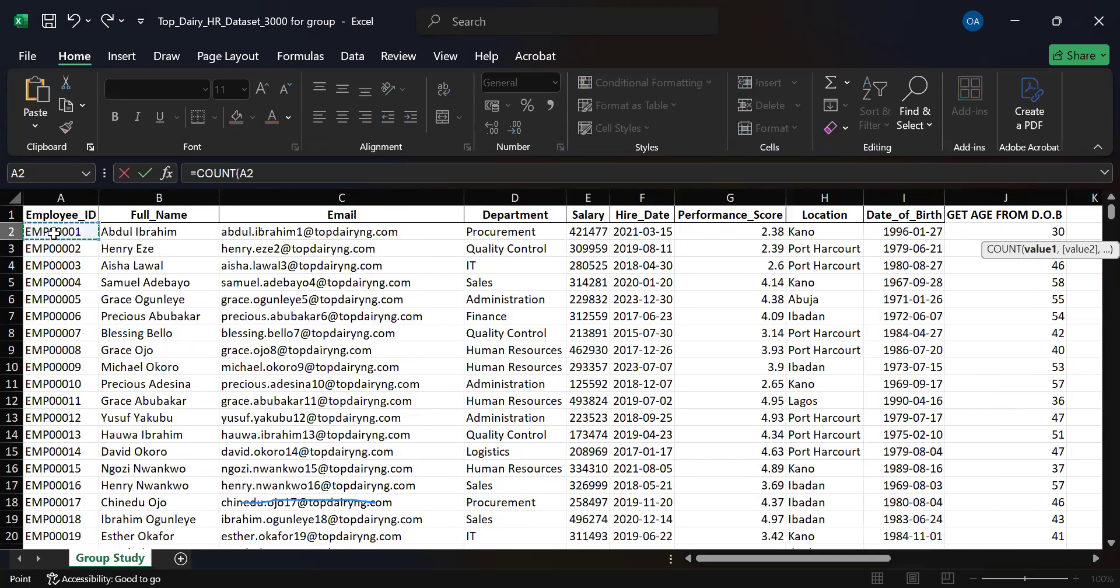
pyautogui.hotkey('ctrl', 'shift', 'Down')
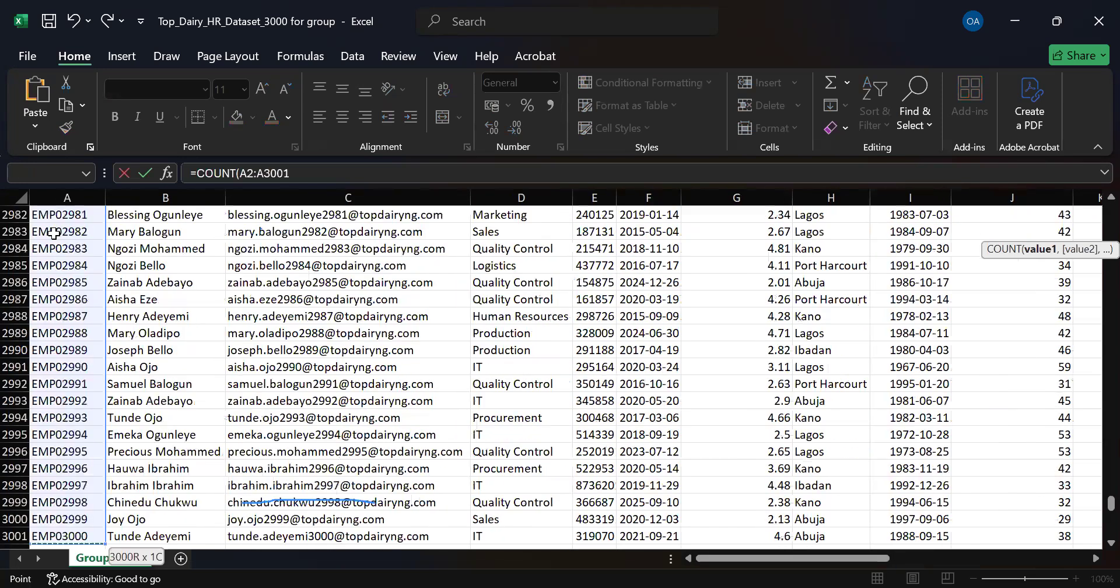
pyautogui.press('Return')
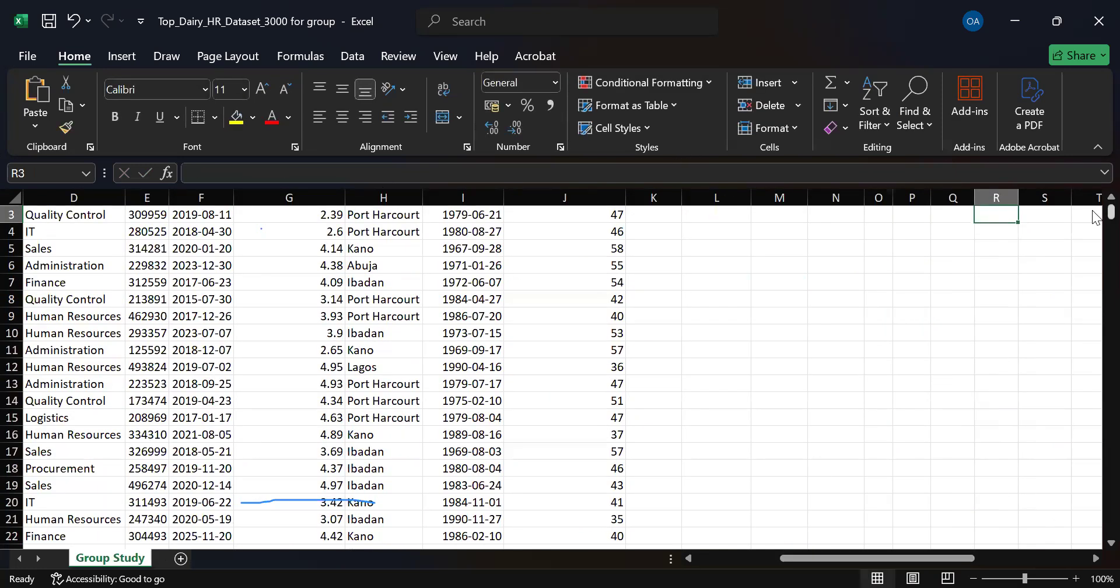
pyautogui.scroll(1, 1095, 229)
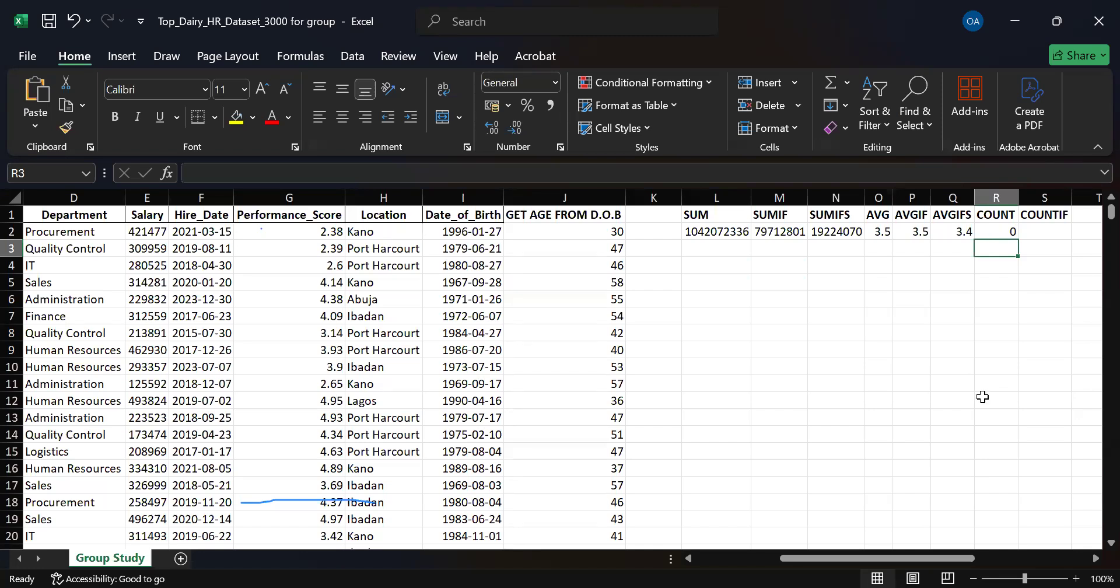
pyautogui.moveTo(881, 560); pyautogui.dragTo(919, 554)
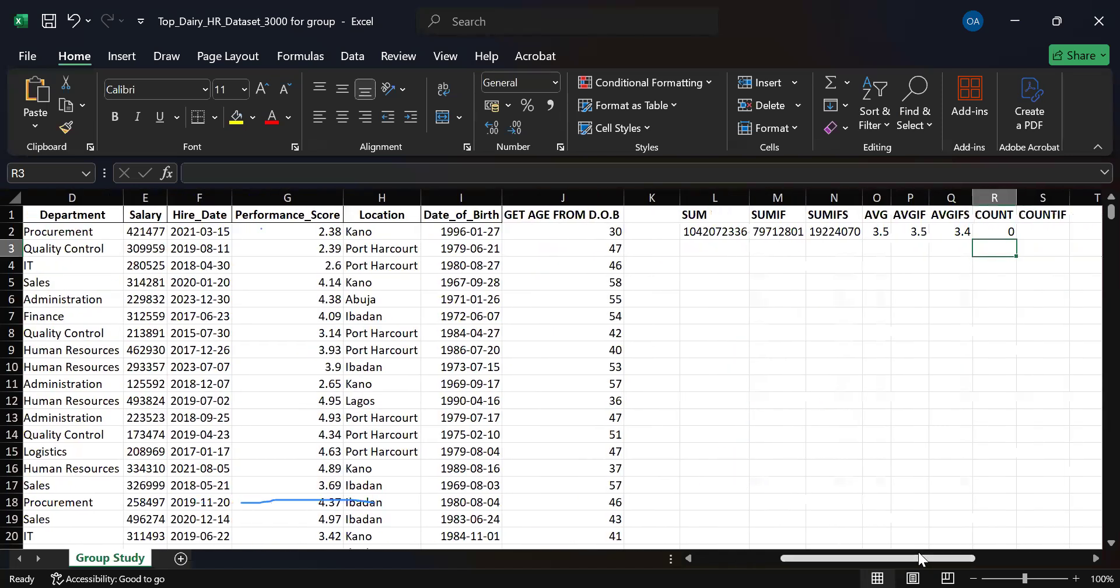
pyautogui.hotkey('ctrl', 'z')
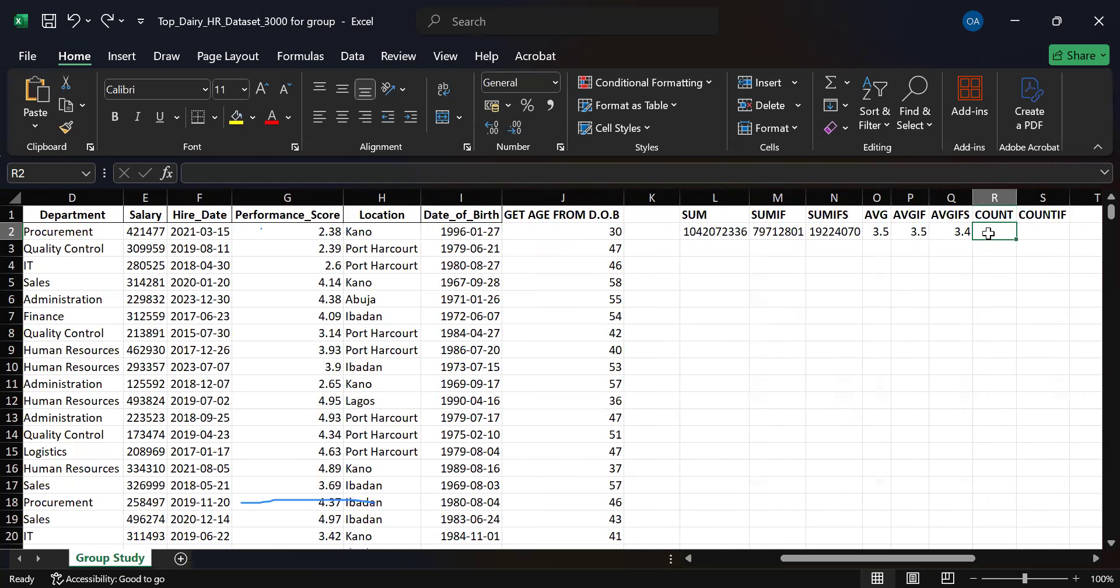
pyautogui.doubleClick(989, 233)
pyautogui.write('=')
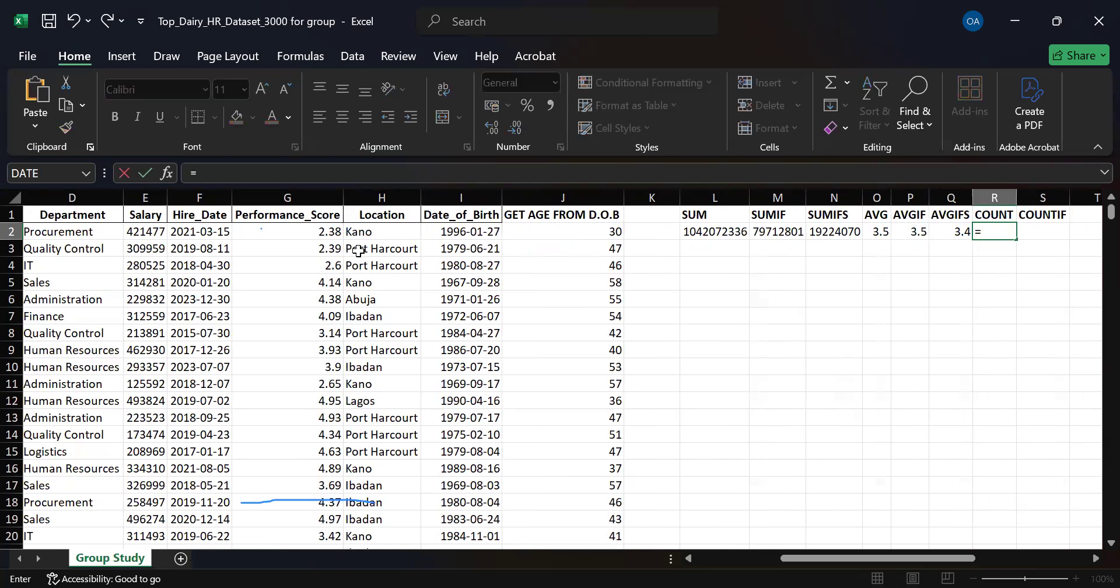
pyautogui.click(358, 251)
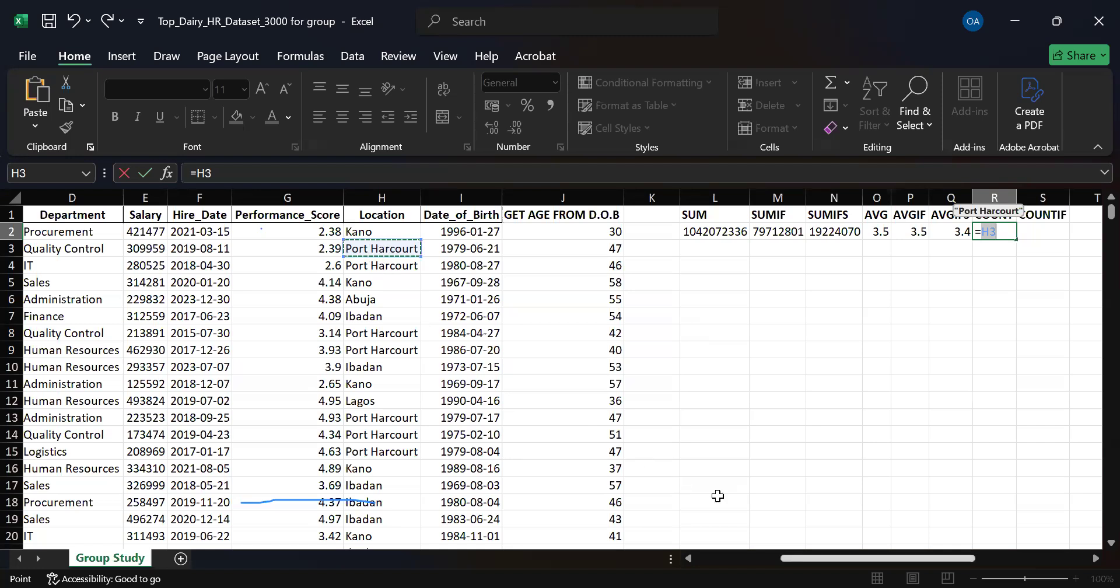
pyautogui.moveTo(856, 558); pyautogui.dragTo(761, 560)
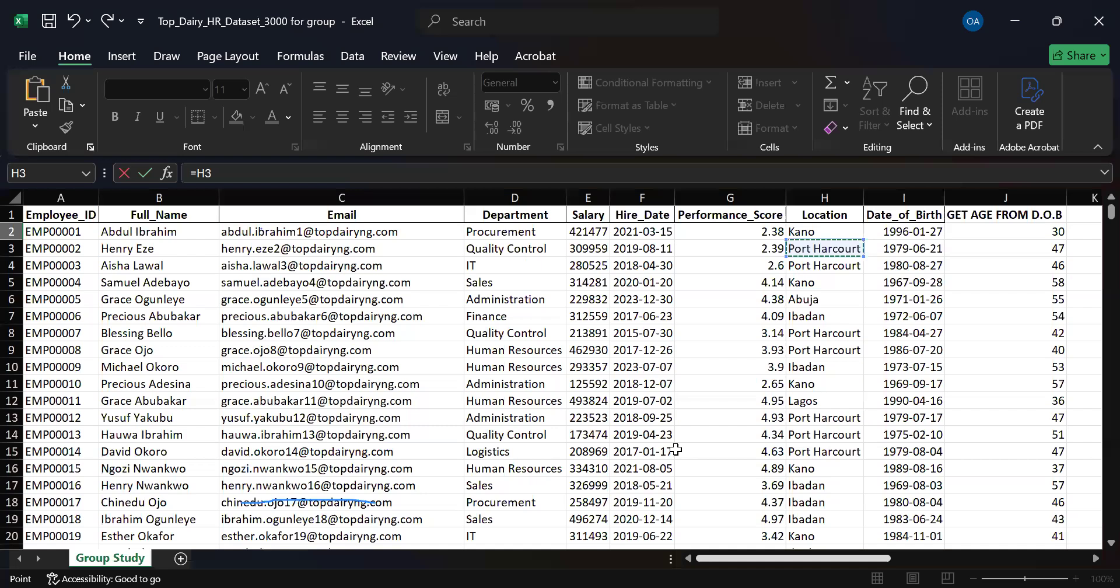
pyautogui.hscroll(5, 675, 449)
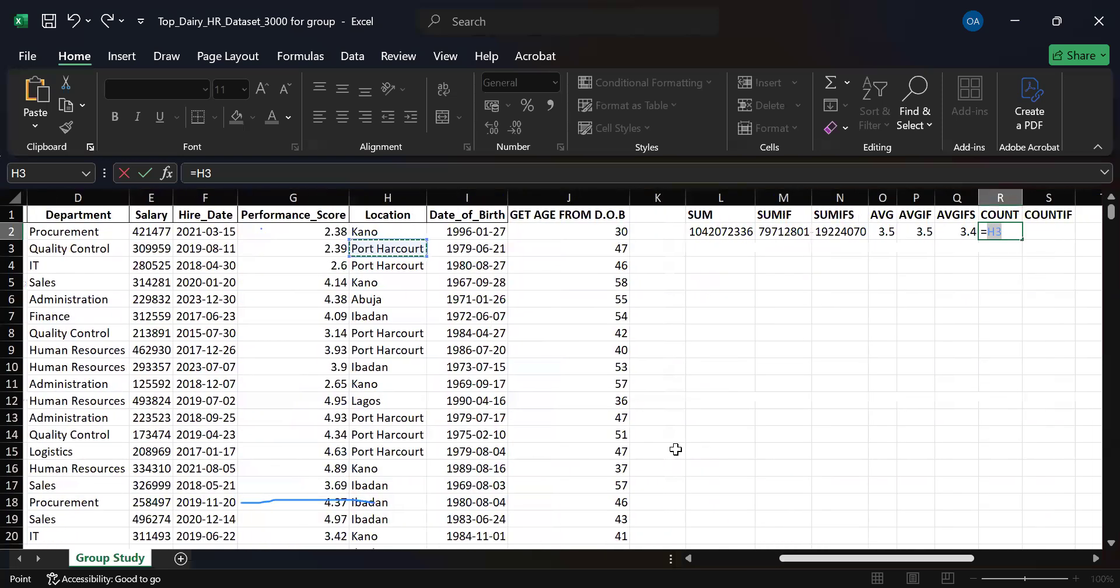
pyautogui.press('Return')
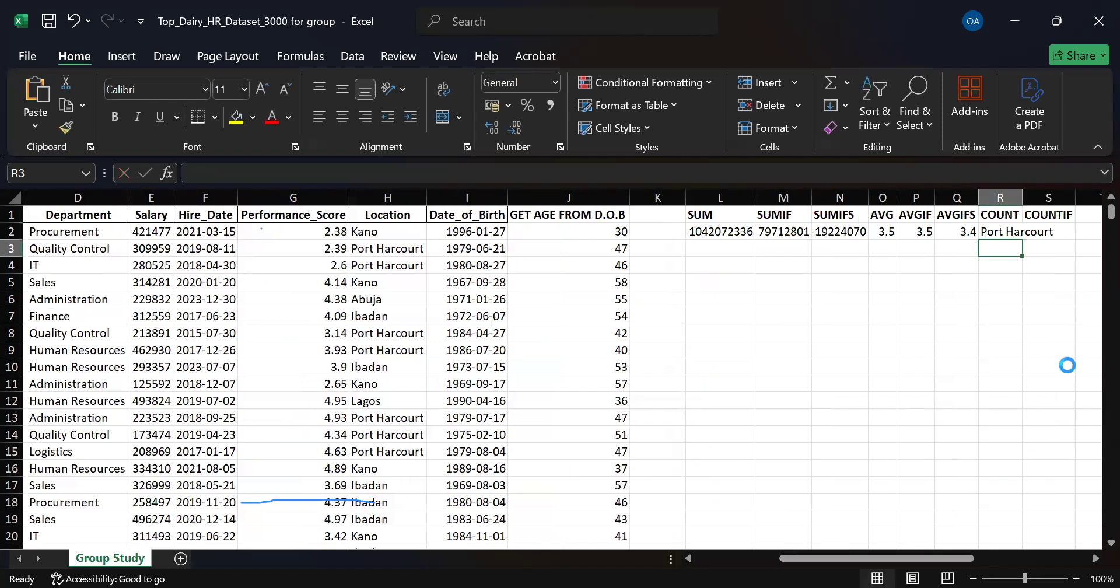
pyautogui.hotkey('ctrl', 'z')
# Try counting the Employee_ID entries in A2:A3001 with COUNT in R2, review the formula, and undo it.
pyautogui.write('=')
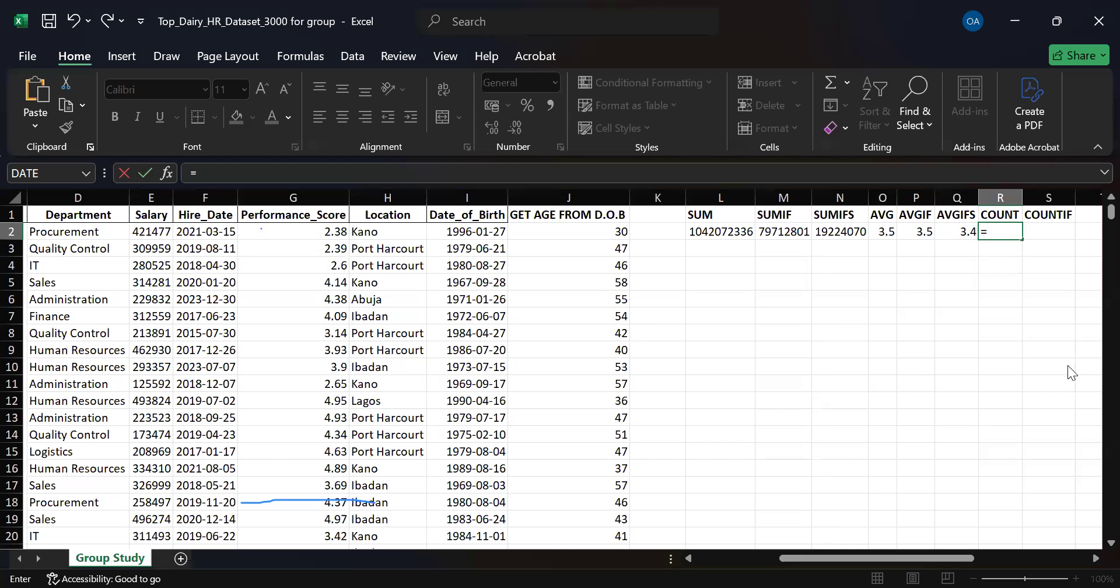
pyautogui.write('coun')
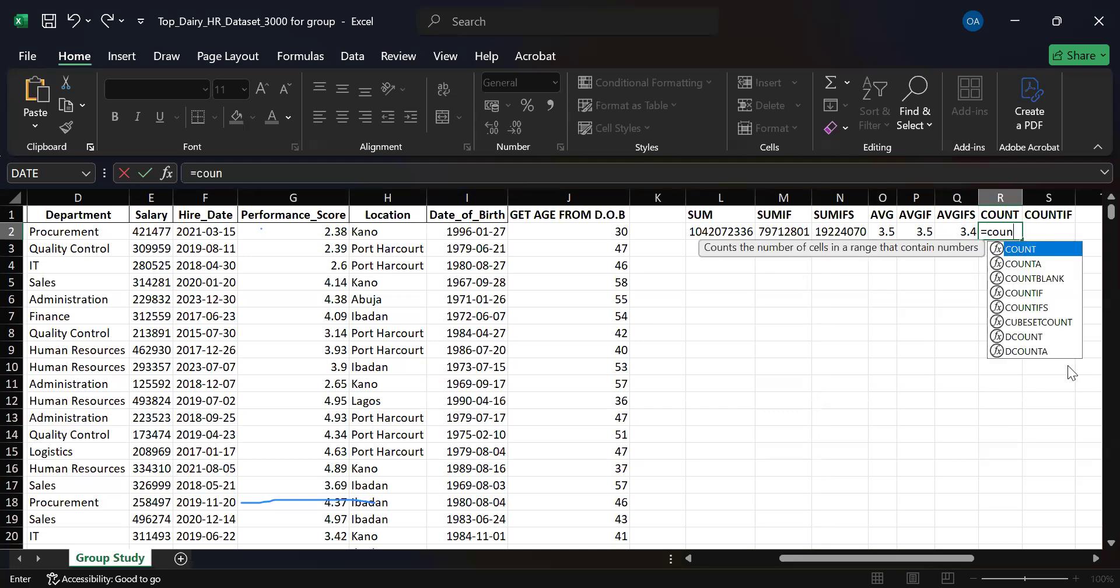
pyautogui.press('Tab')
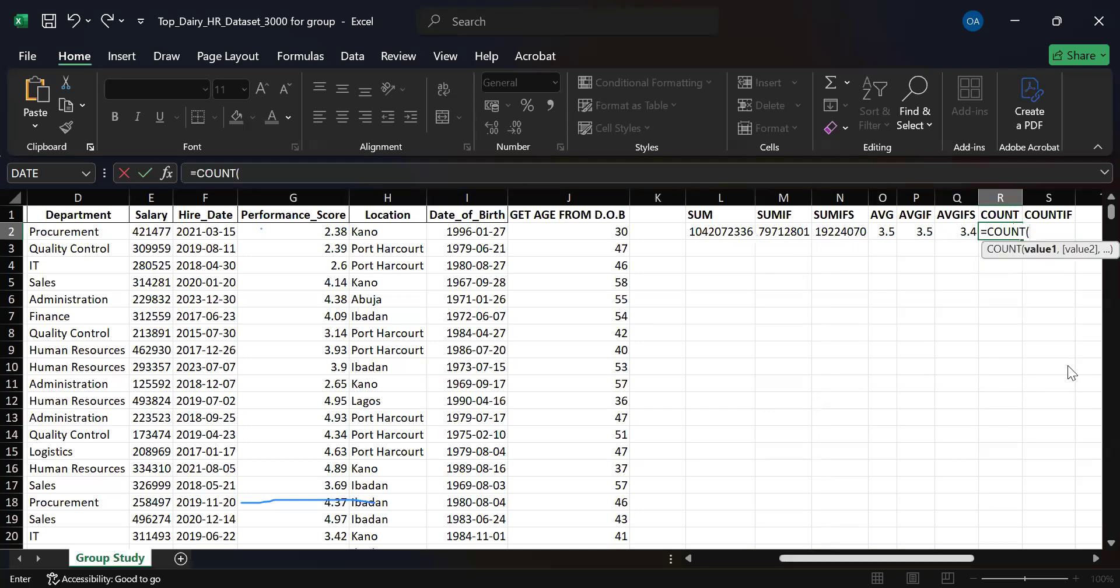
pyautogui.hscroll(-1, 1067, 365)
pyautogui.hscroll(-5, 70, 232)
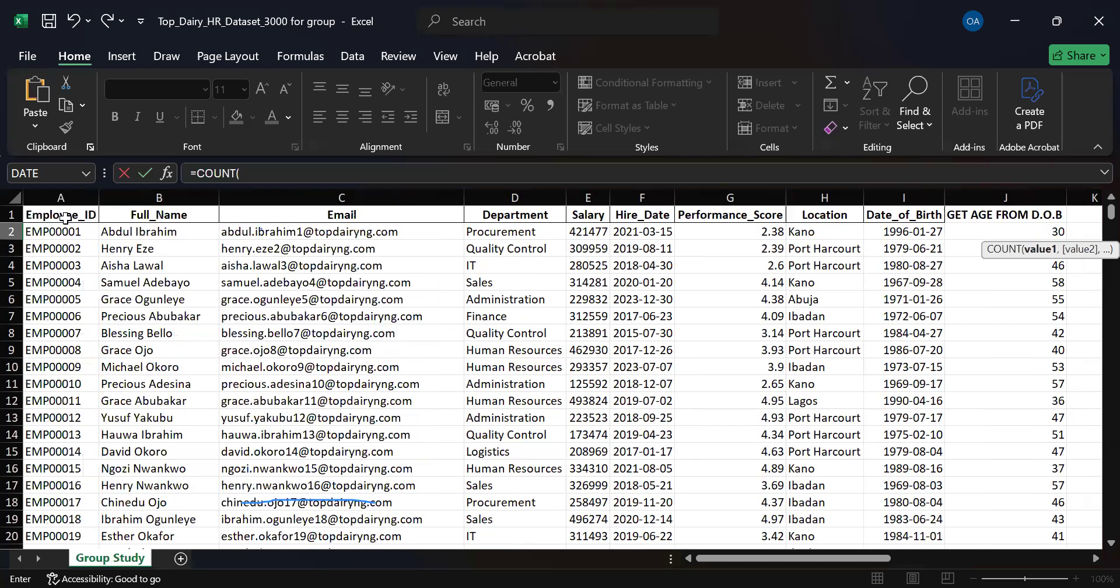
pyautogui.click(65, 218)
pyautogui.click(67, 197)
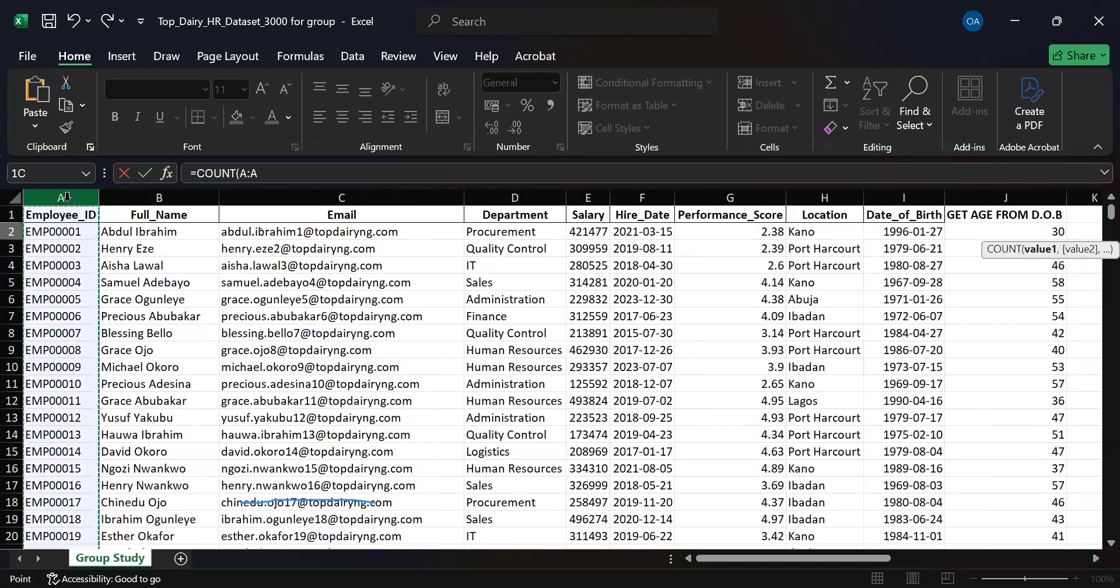
pyautogui.click(74, 233)
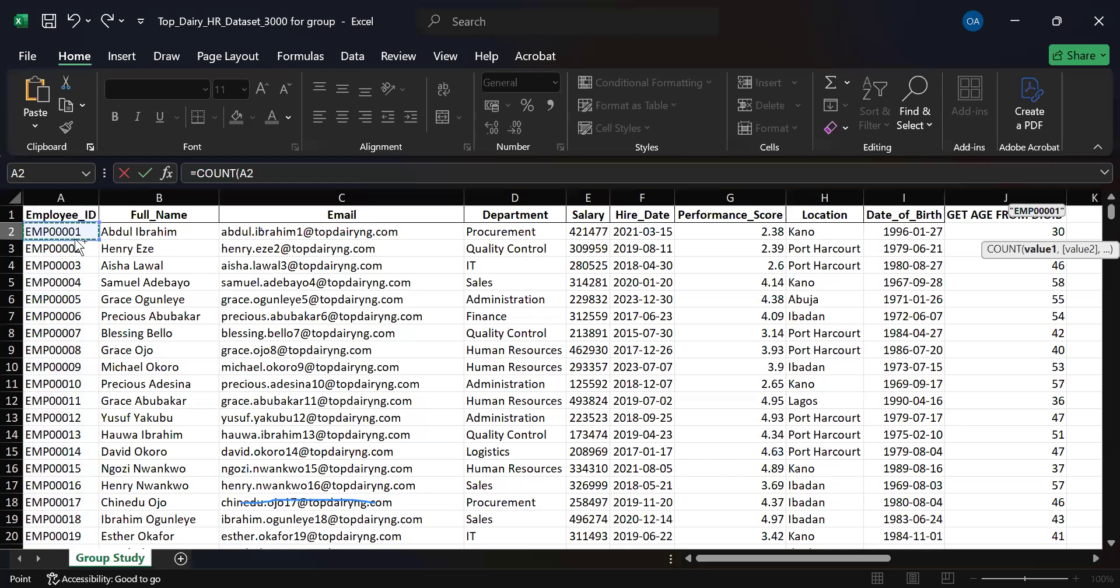
pyautogui.hotkey('ctrl', 'shift', 'Down')
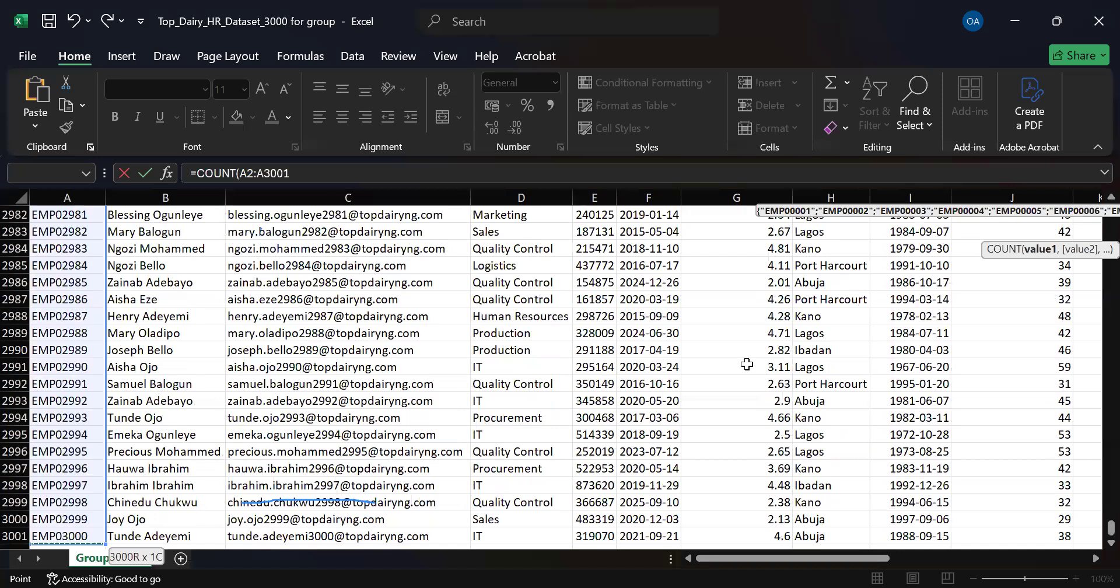
pyautogui.press('Return')
pyautogui.moveTo(1097, 215); pyautogui.dragTo(1095, 203)
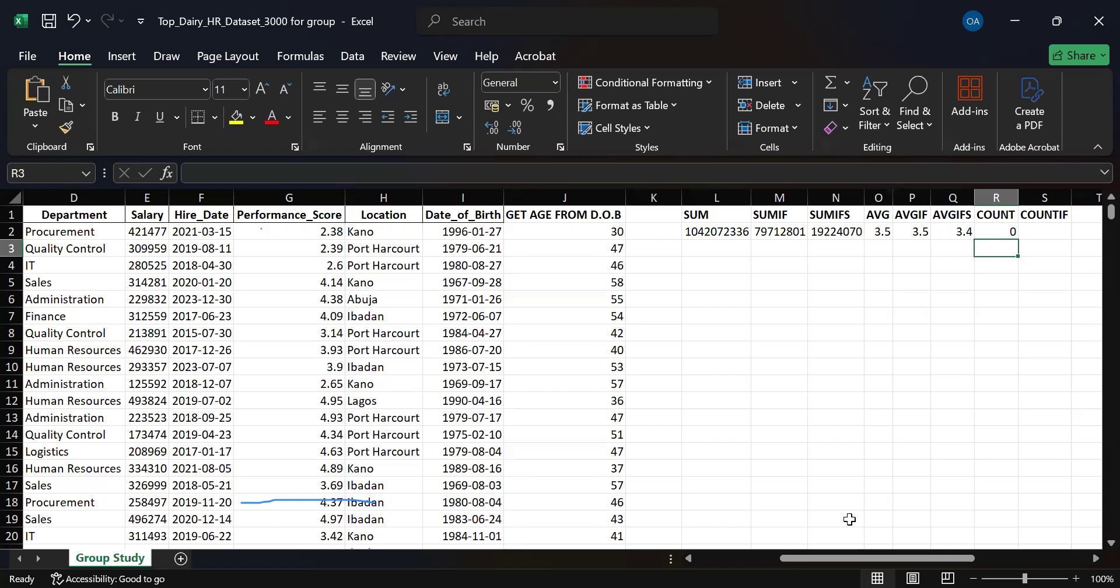
pyautogui.click(990, 234)
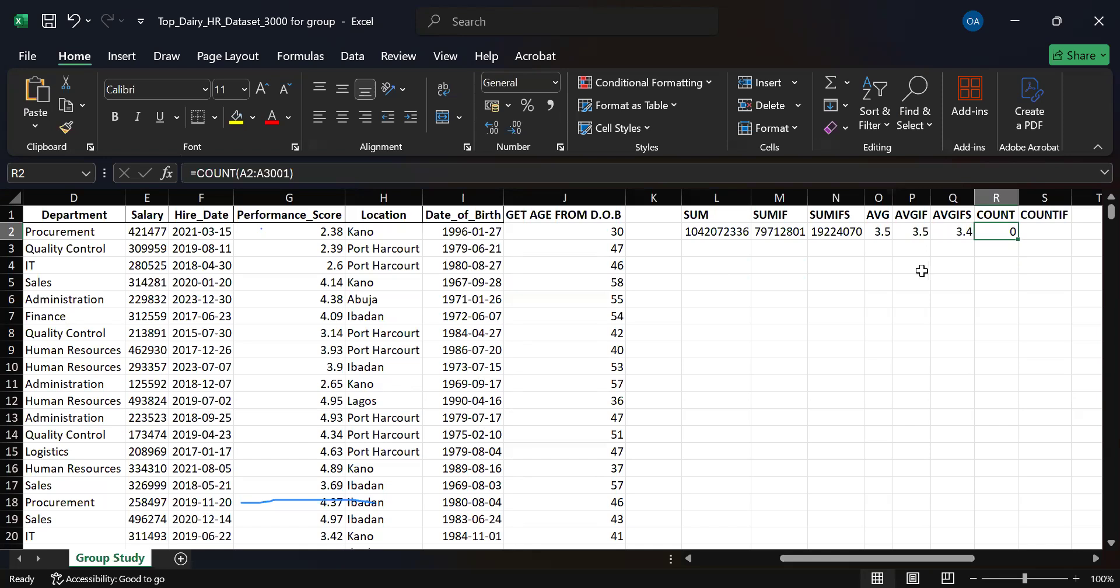
pyautogui.hotkey('ctrl', 'z')
# Try referencing the Performance_Score range G2:G3001 directly in R2 without a function, and undo the entry.
pyautogui.write('=')
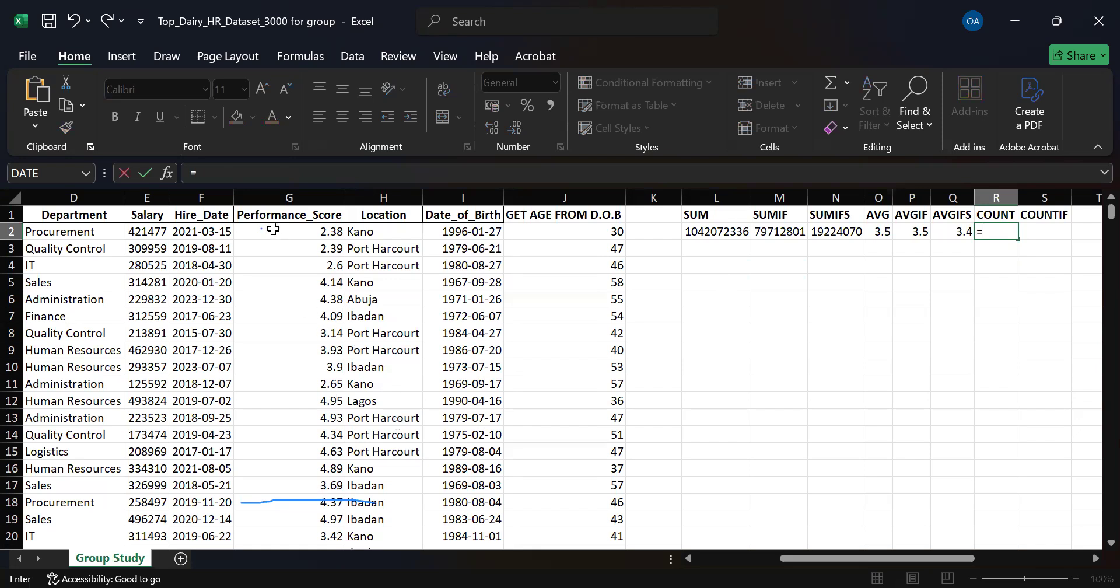
pyautogui.click(273, 229)
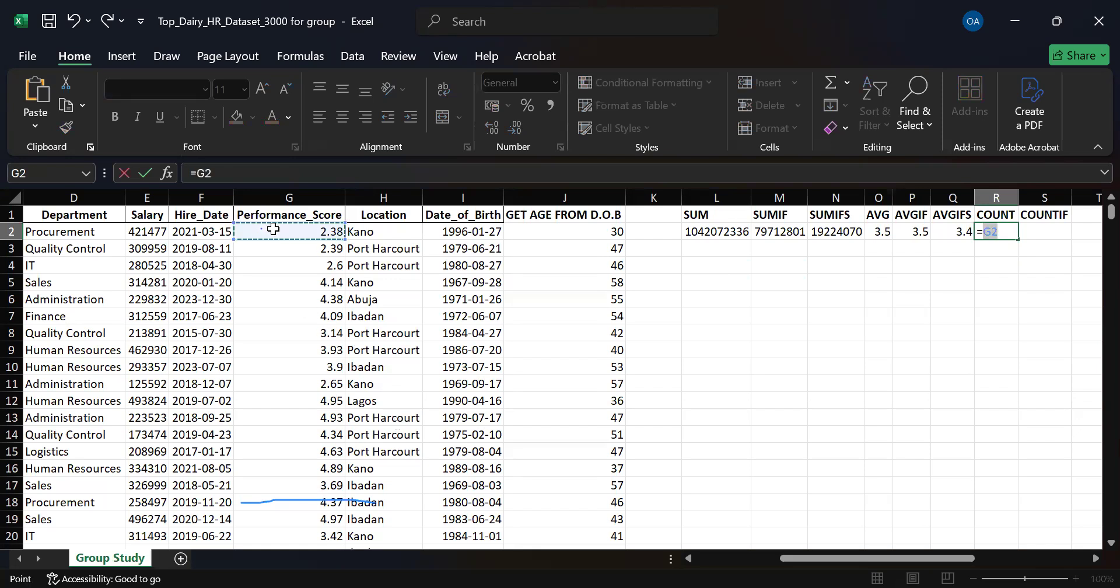
pyautogui.hotkey('ctrl', 'shift', 'Down')
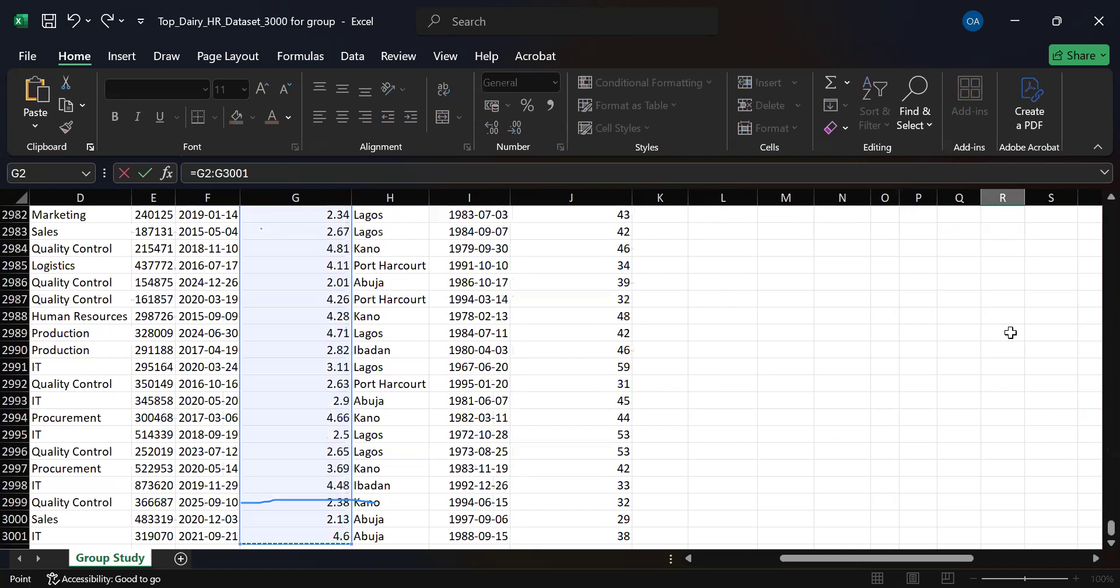
pyautogui.press('Return')
pyautogui.scroll(1, 1094, 223)
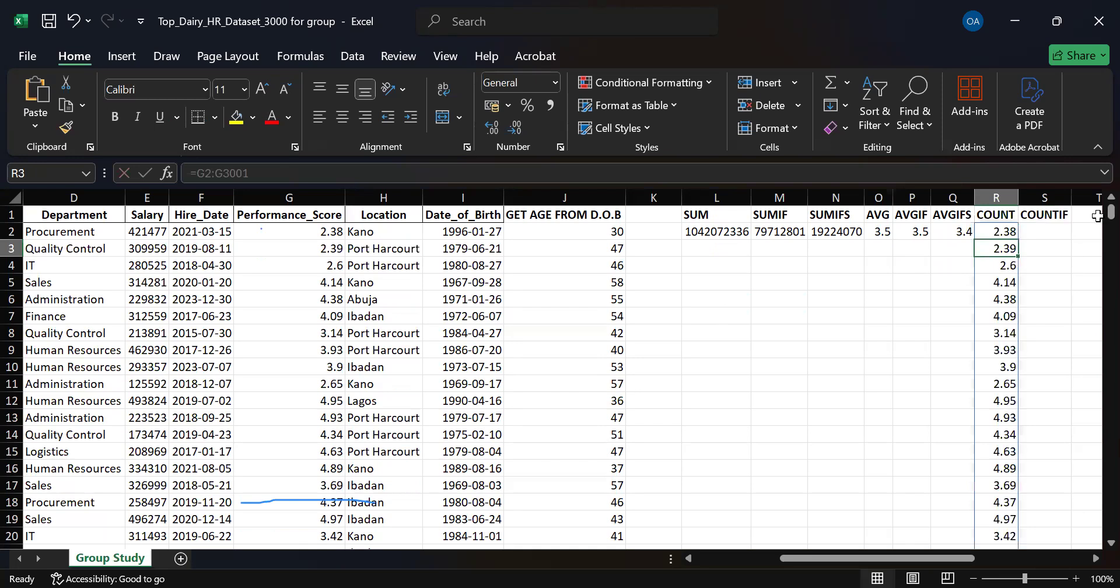
pyautogui.hotkey('ctrl', 'z')
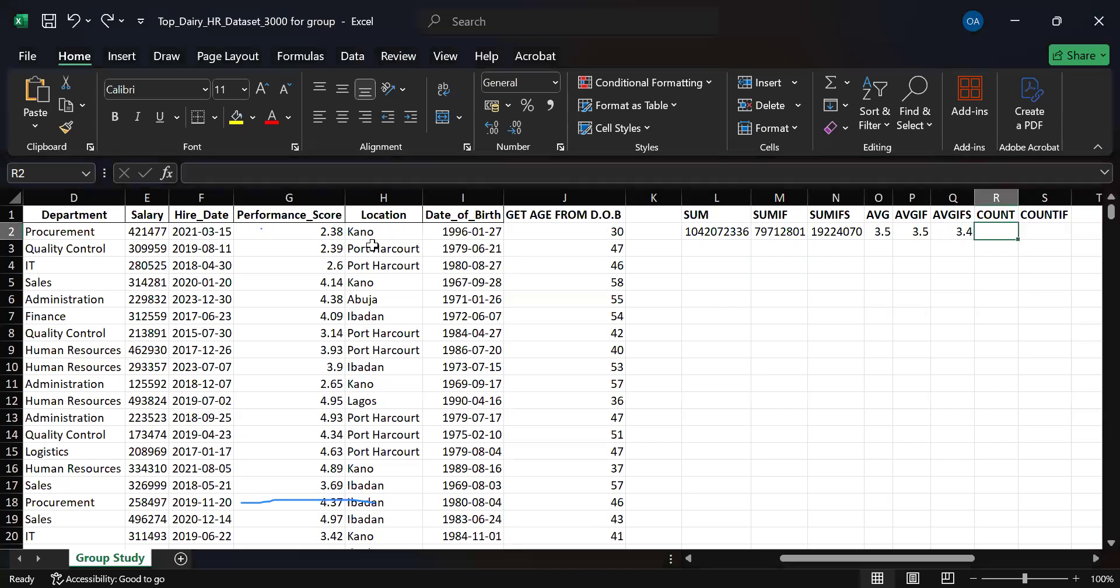
pyautogui.moveTo(797, 555)
pyautogui.mouseDown()
pyautogui.moveTo(772, 559)
pyautogui.moveTo(791, 550)
pyautogui.mouseUp()
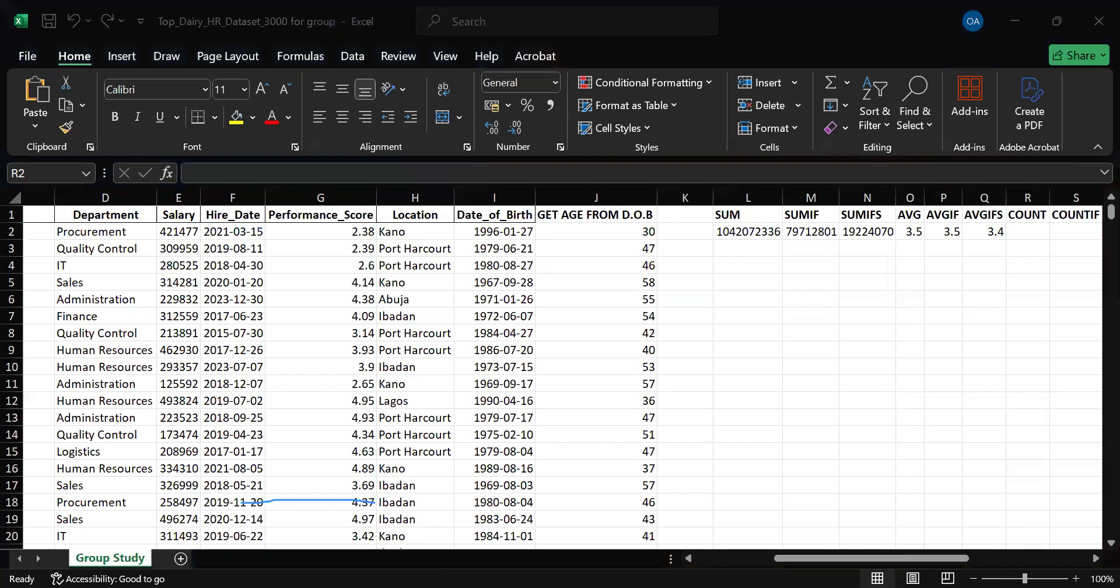
pyautogui.write('=count(')
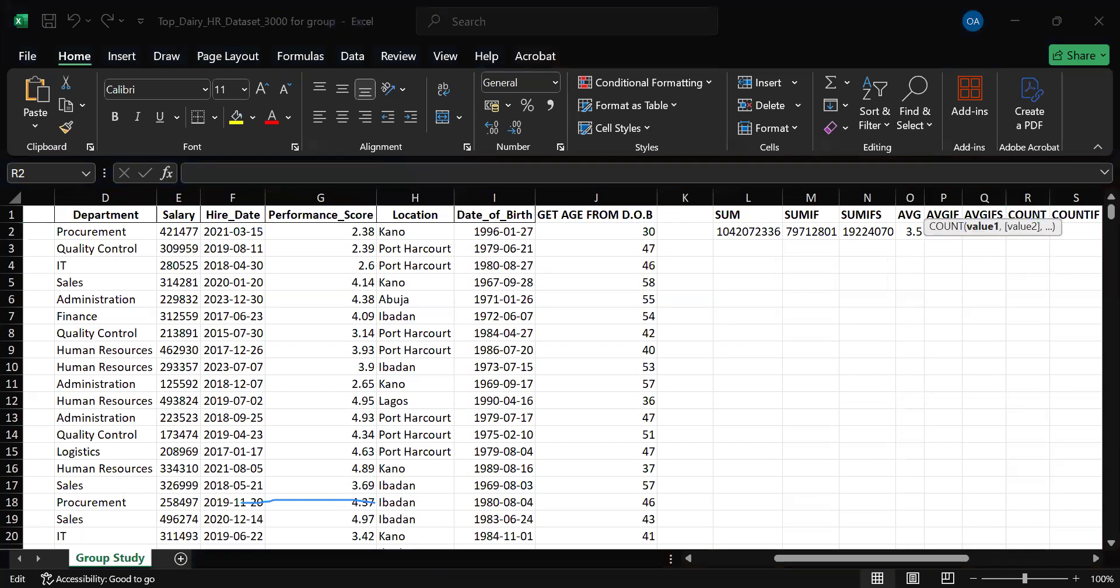
pyautogui.moveTo(887, 558); pyautogui.dragTo(933, 558)
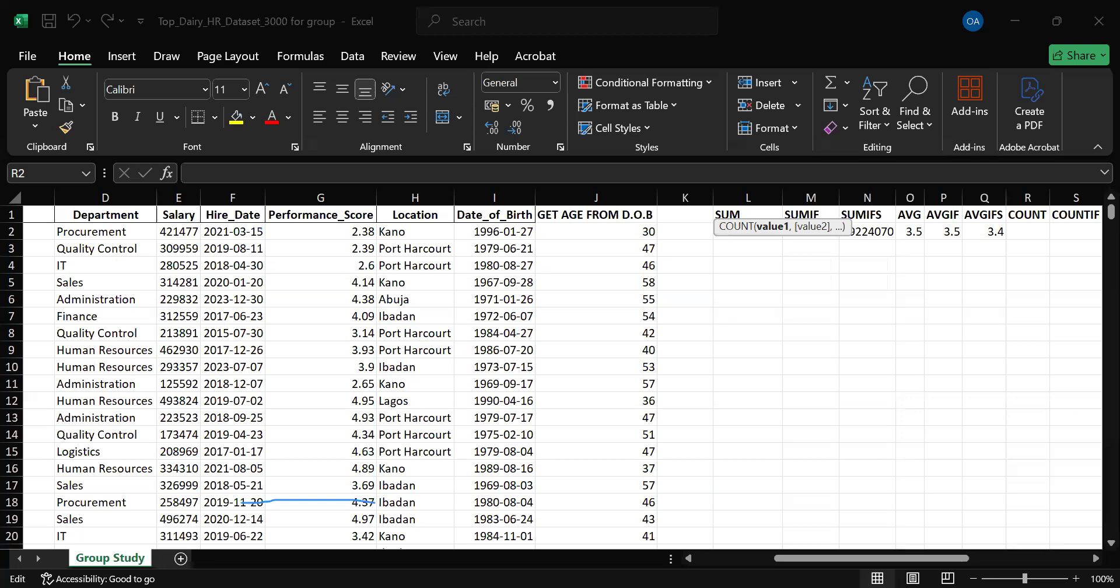
pyautogui.press('Escape')
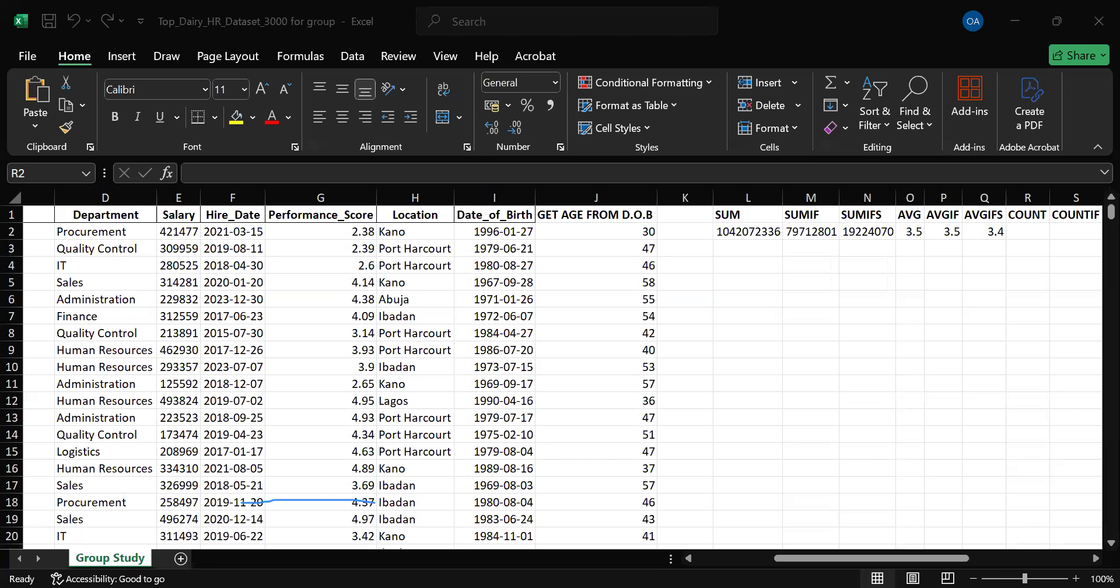
# Enter a COUNT formula in R2 over the GET AGE FROM D.O.B range J2:J3001.
pyautogui.click(1030, 235)
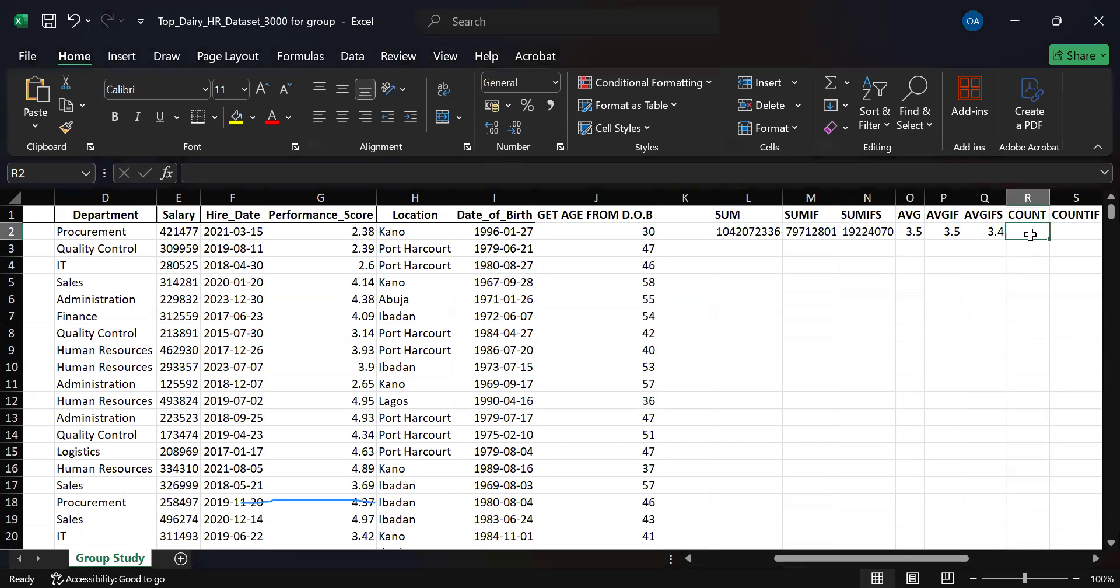
pyautogui.write('=')
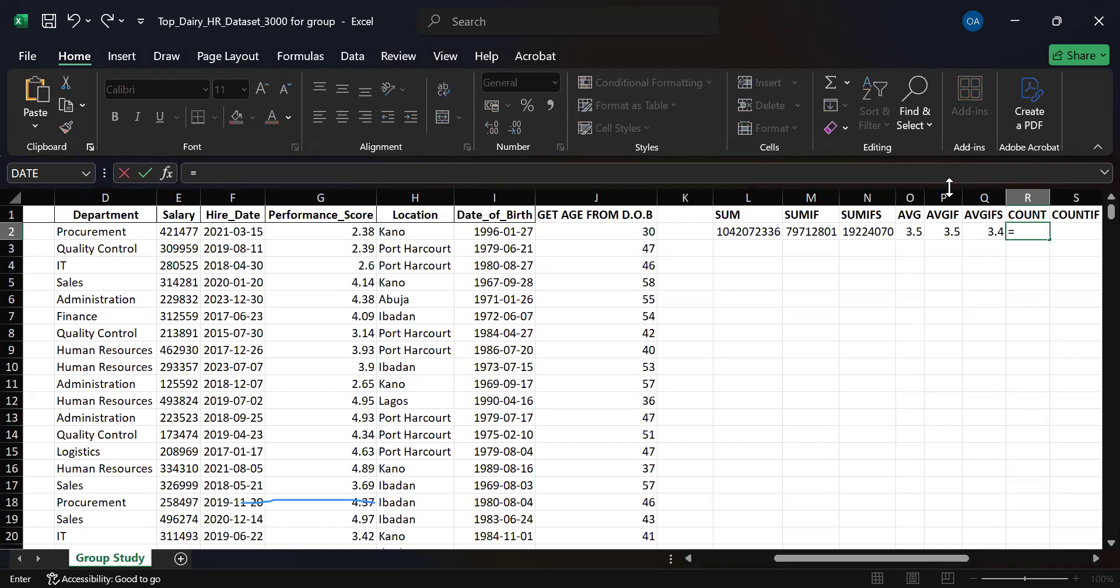
pyautogui.write('COUNT(')
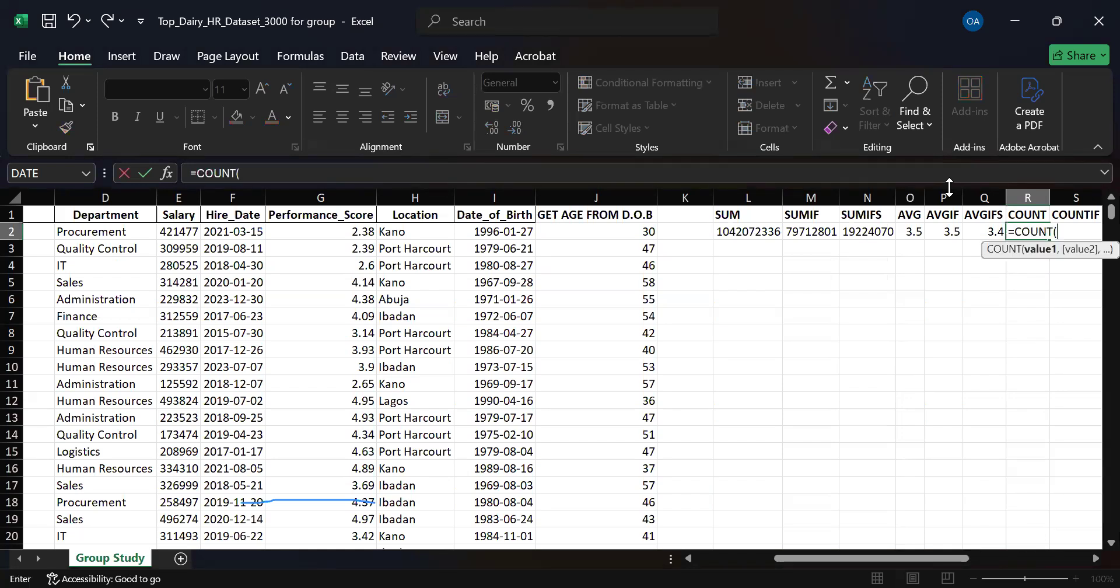
pyautogui.click(613, 233)
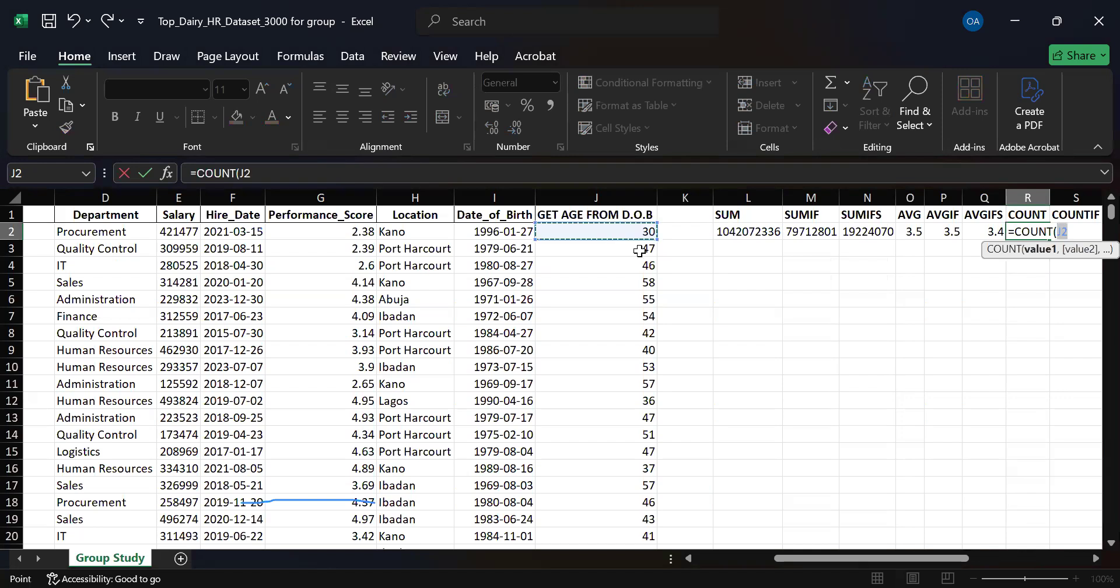
pyautogui.hotkey('ctrl', 'shift', 'Down')
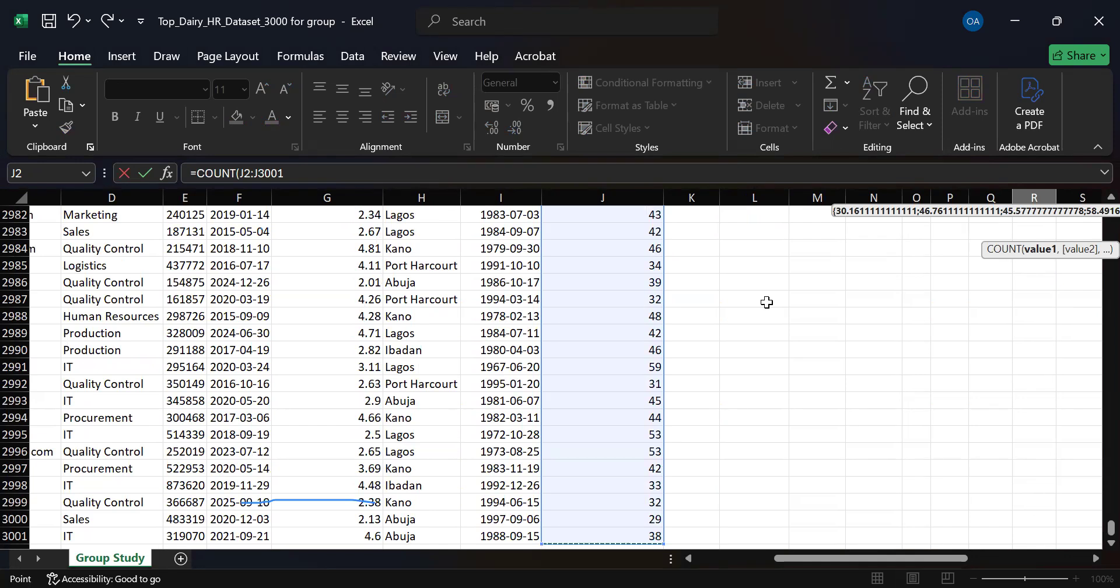
pyautogui.press('Return')
pyautogui.moveTo(1110, 213); pyautogui.dragTo(1095, 217)
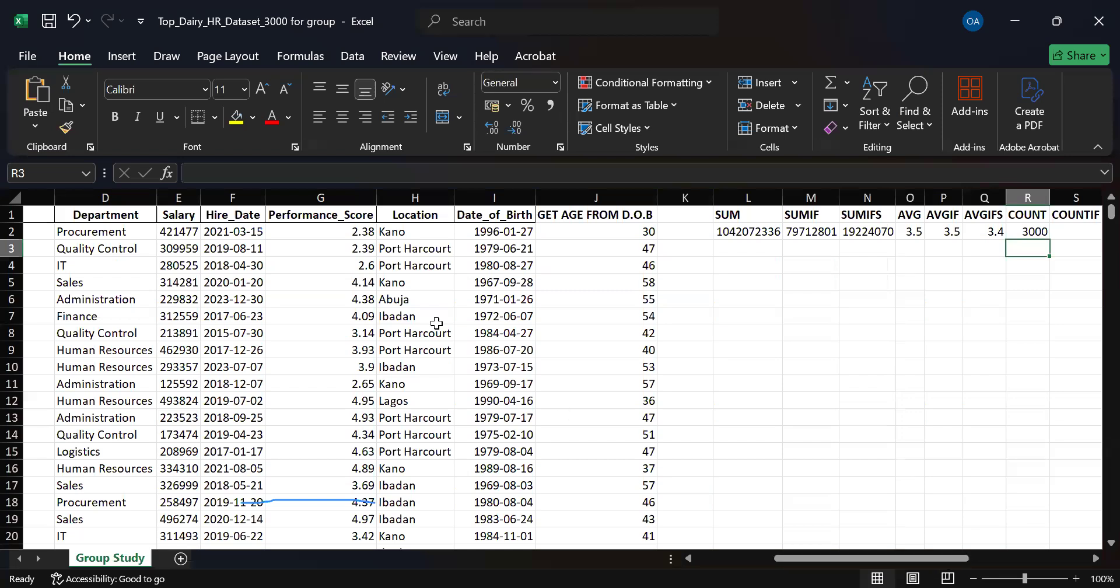
# Examine the first Performance_Score value, the COUNTA heading in V1 and the first employee's record in row 2.
pyautogui.click(307, 231)
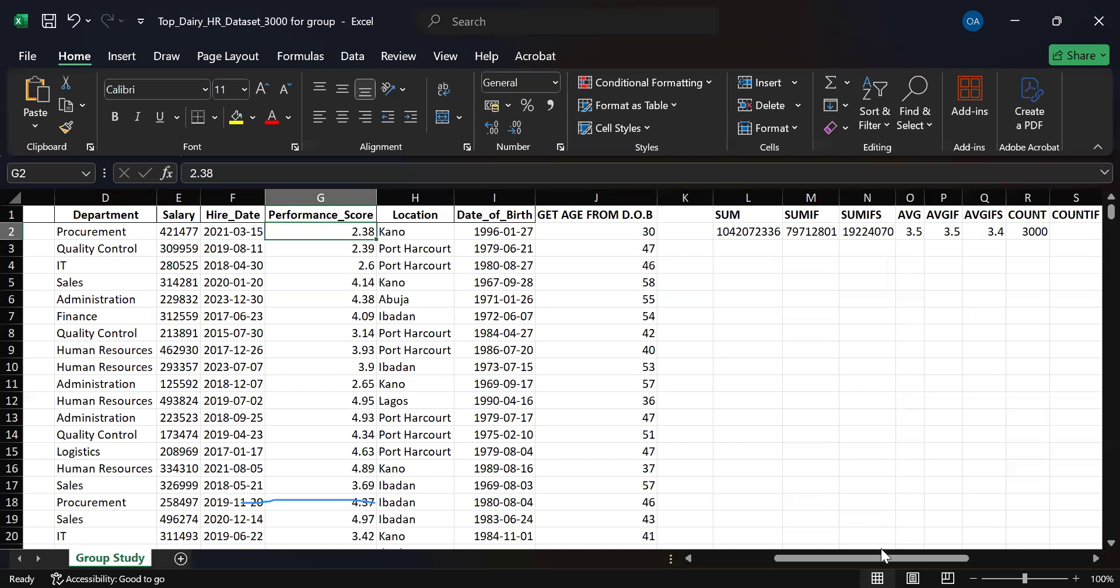
pyautogui.moveTo(883, 558); pyautogui.dragTo(1044, 327)
pyautogui.click(1060, 214)
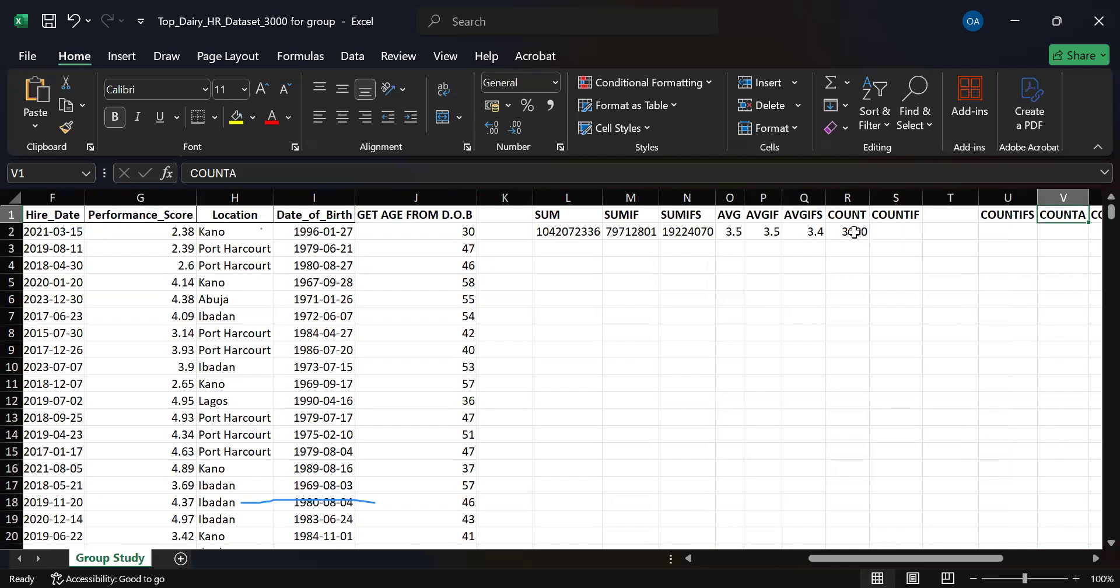
pyautogui.moveTo(867, 557); pyautogui.dragTo(741, 560)
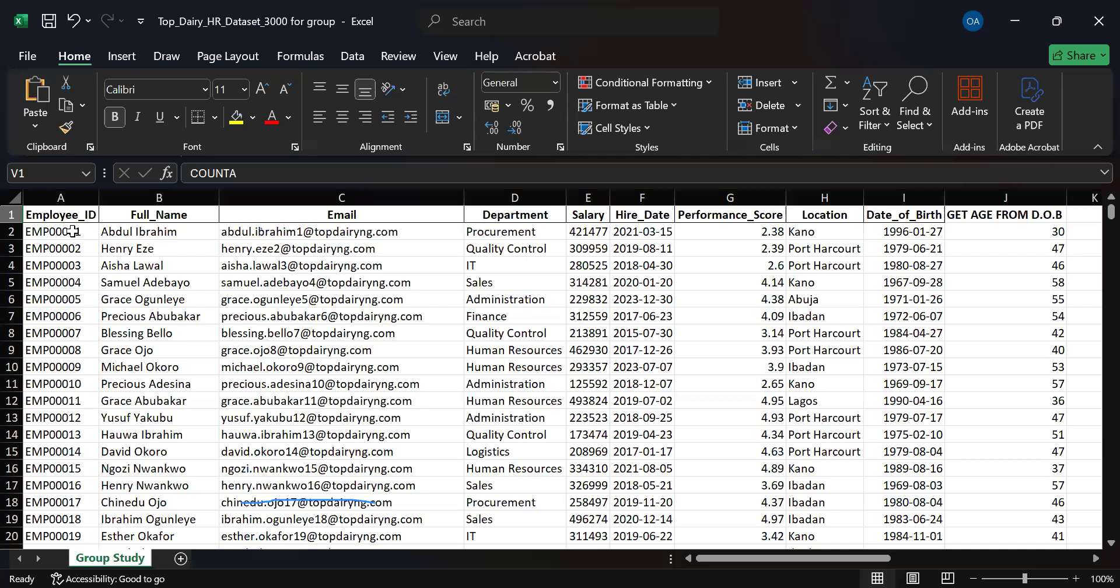
pyautogui.click(12, 233)
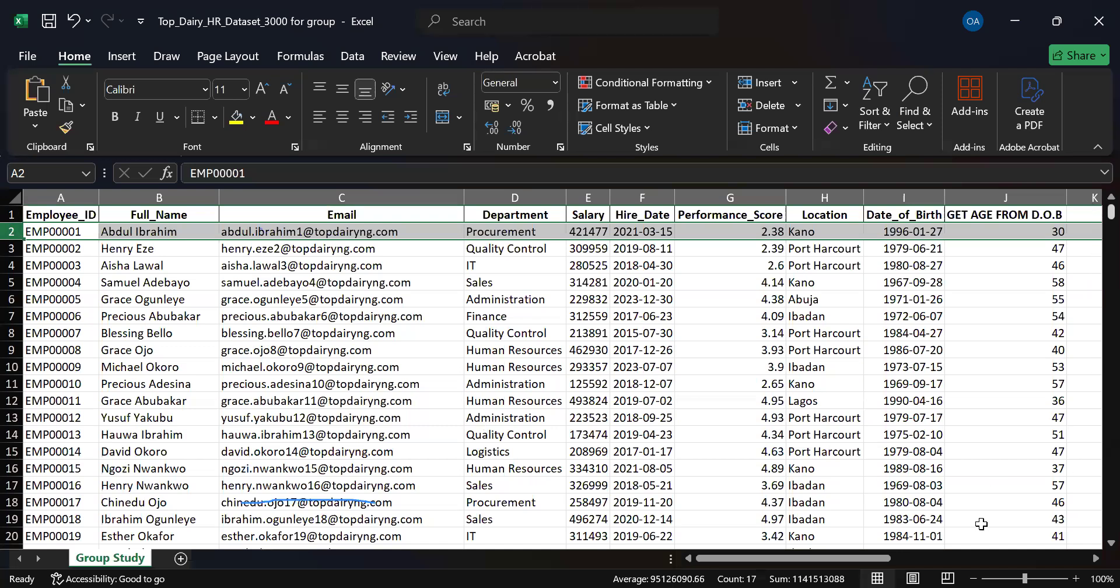
pyautogui.moveTo(840, 560); pyautogui.dragTo(1002, 562)
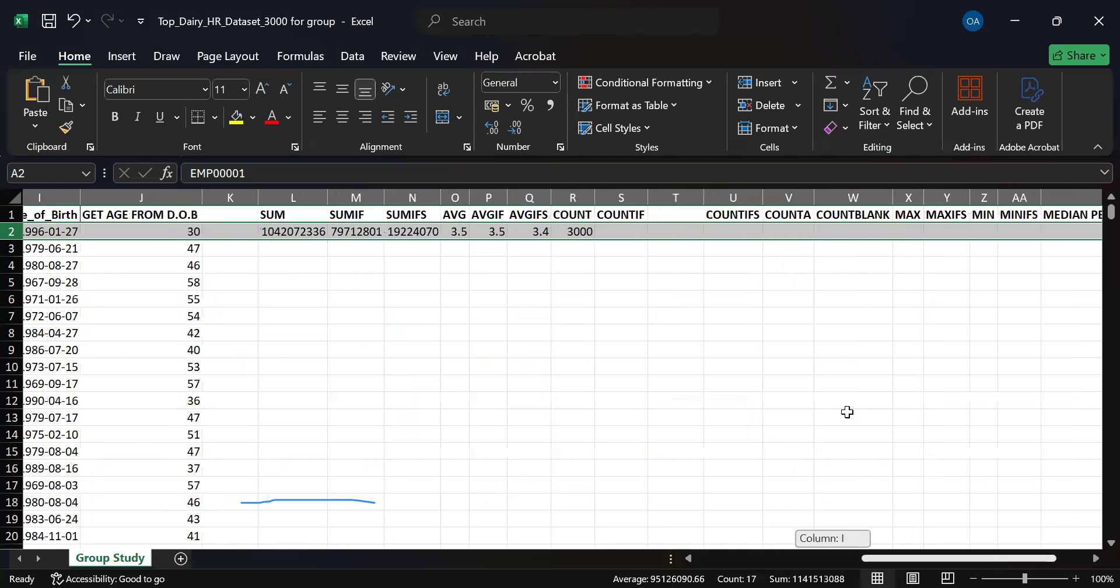
# Review the COUNT formula in R2 against the GET AGE FROM D.O.B column, including the age formula in J8.
pyautogui.click(577, 231)
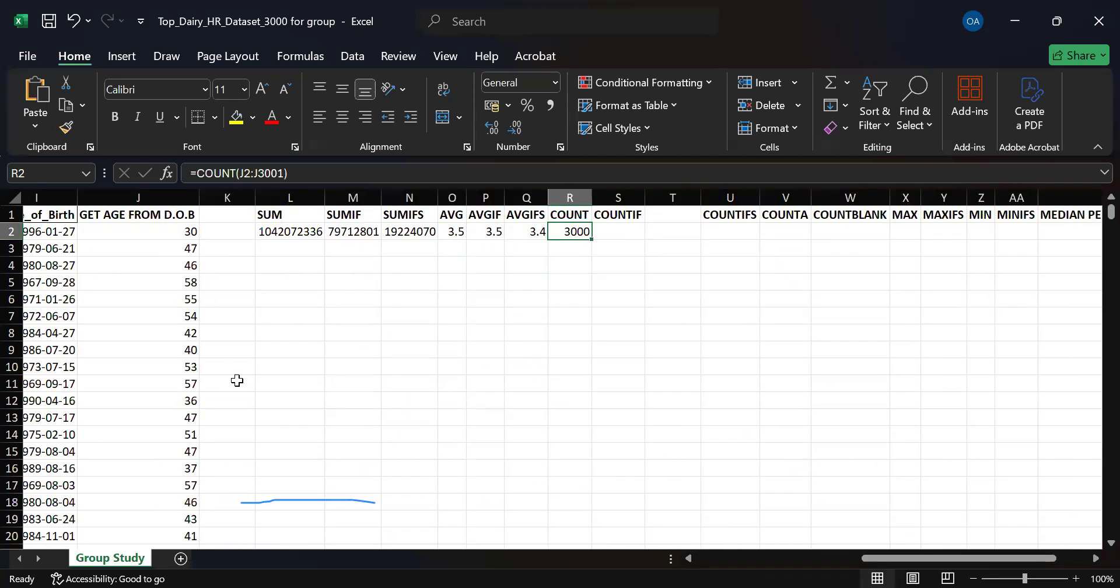
pyautogui.click(135, 229)
pyautogui.click(131, 196)
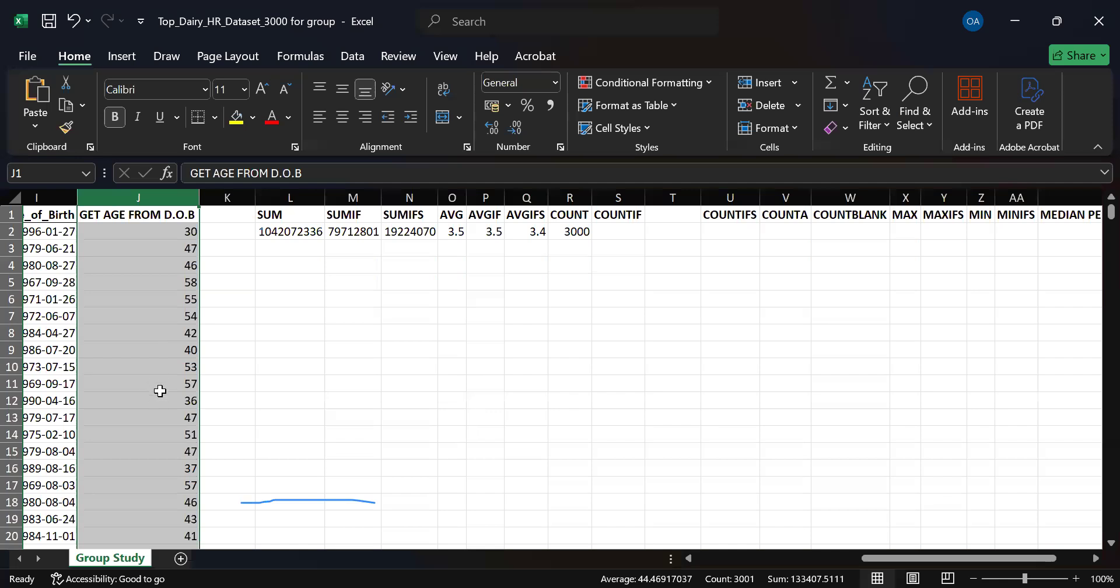
pyautogui.click(180, 336)
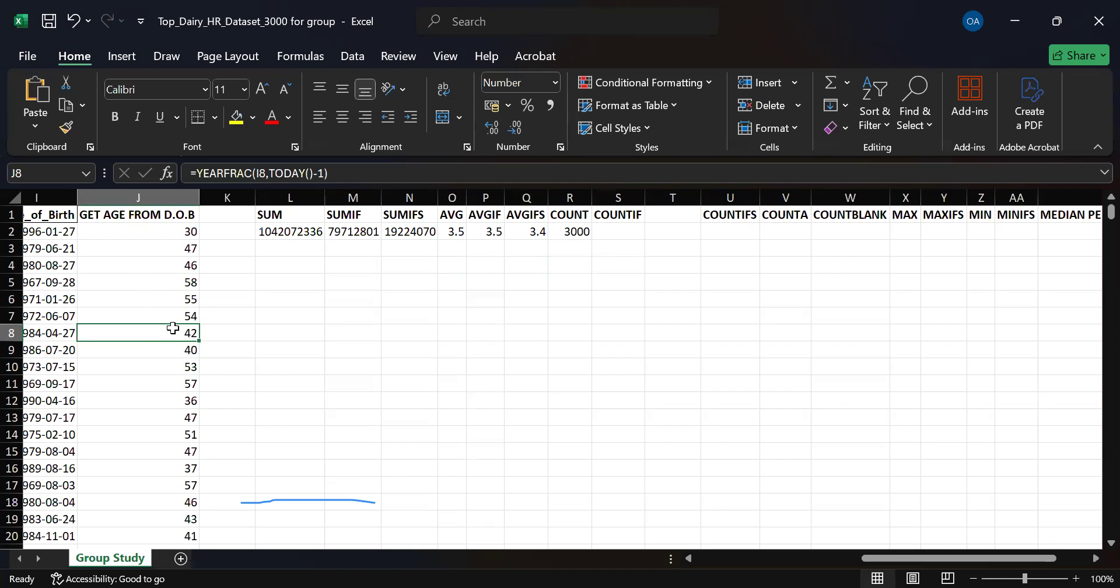
# Start a COUNTIF formula in S2.
pyautogui.click(622, 232)
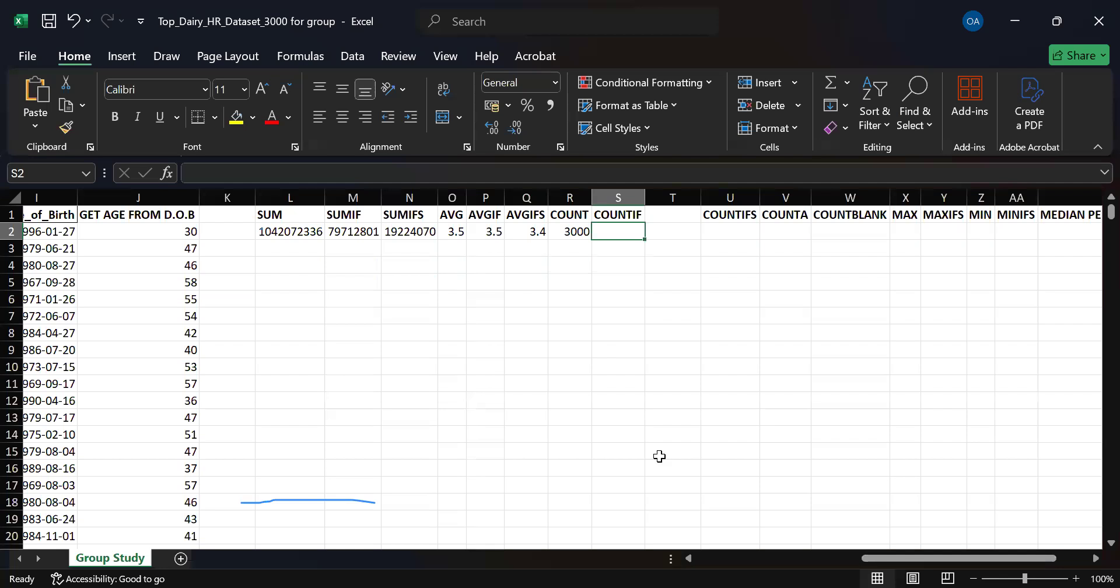
pyautogui.moveTo(920, 558); pyautogui.dragTo(847, 563)
pyautogui.write('=c')
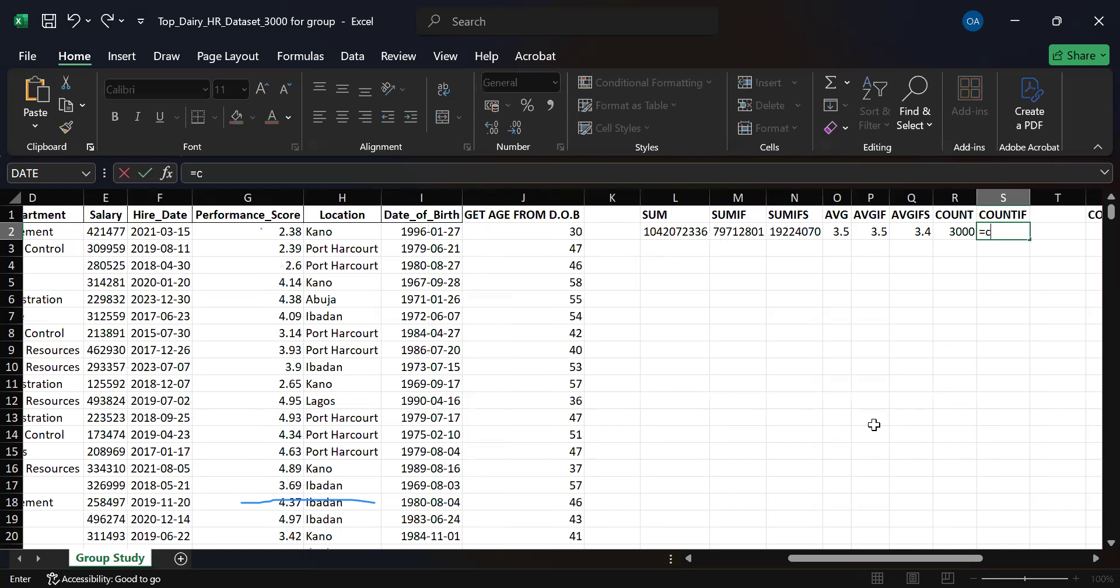
pyautogui.write('ou')
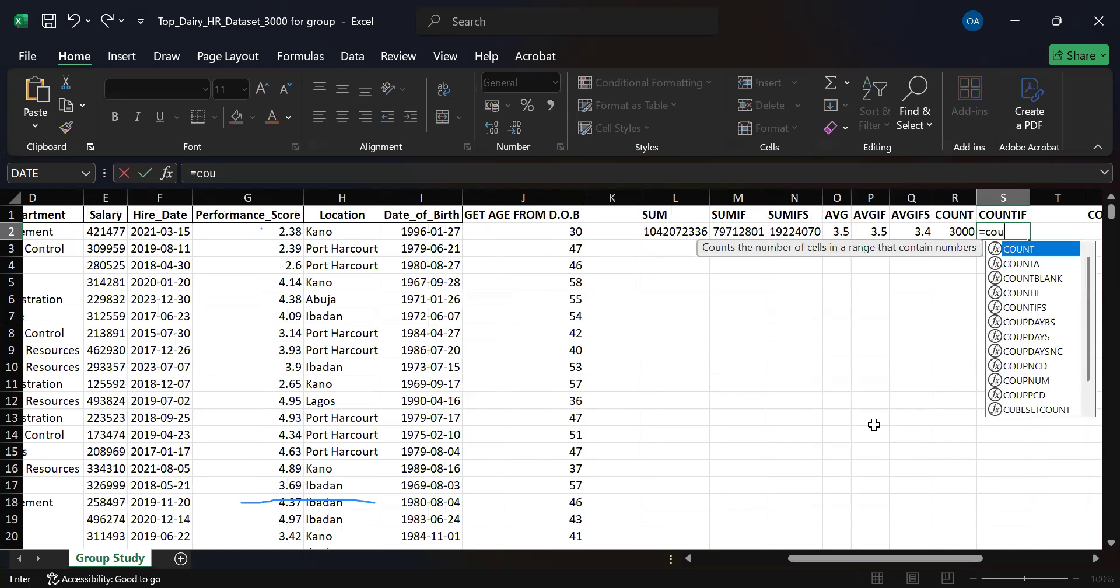
pyautogui.press('Down')
pyautogui.press('Down')
pyautogui.press('Down')
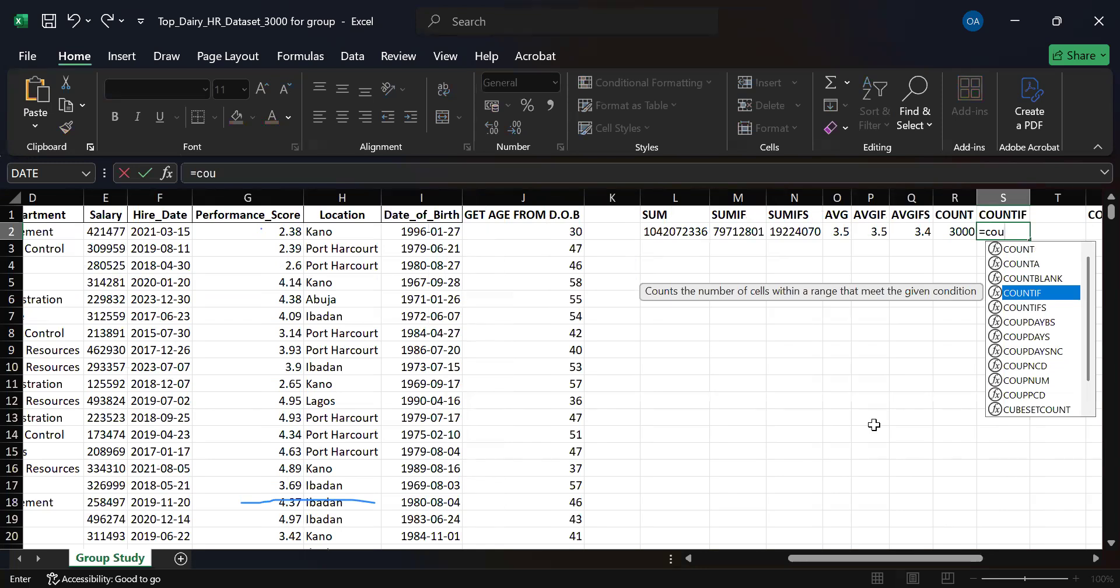
pyautogui.press('Tab')
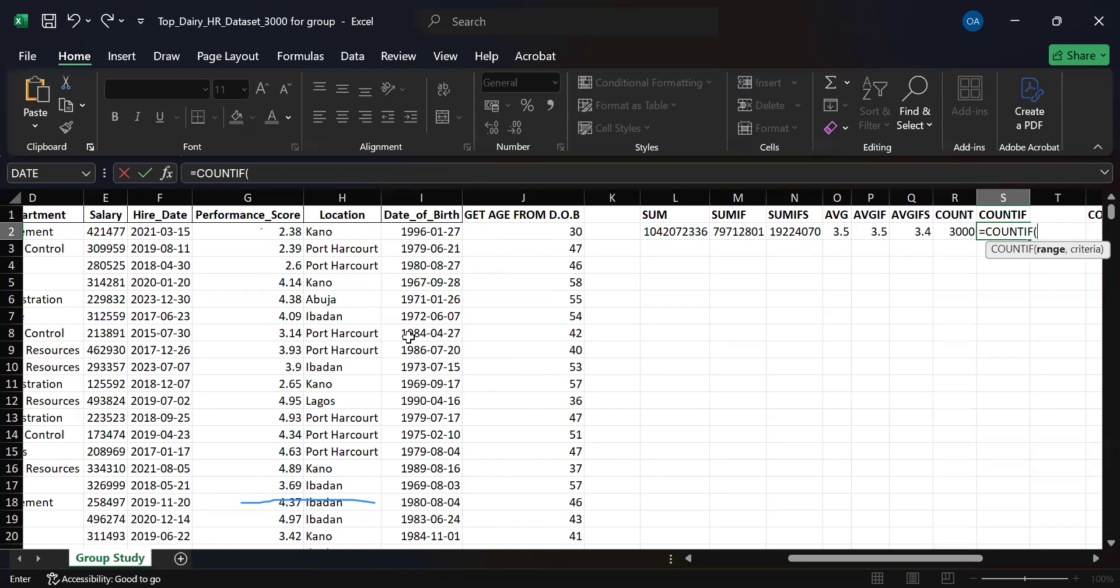
pyautogui.click(322, 233)
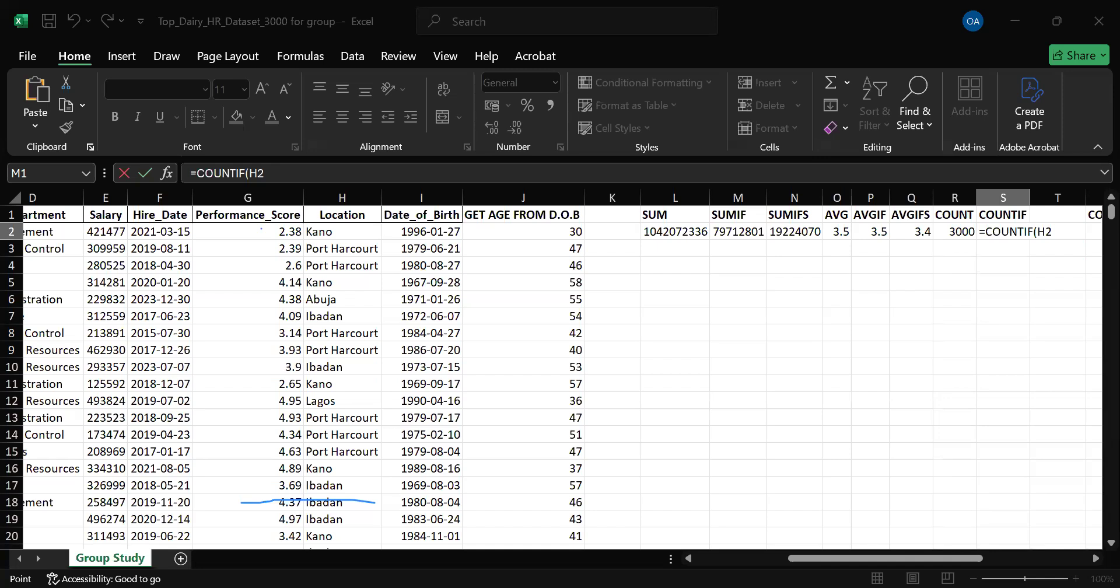
pyautogui.click(873, 244)
pyautogui.hotkey('ctrl', 'shift', 'Down')
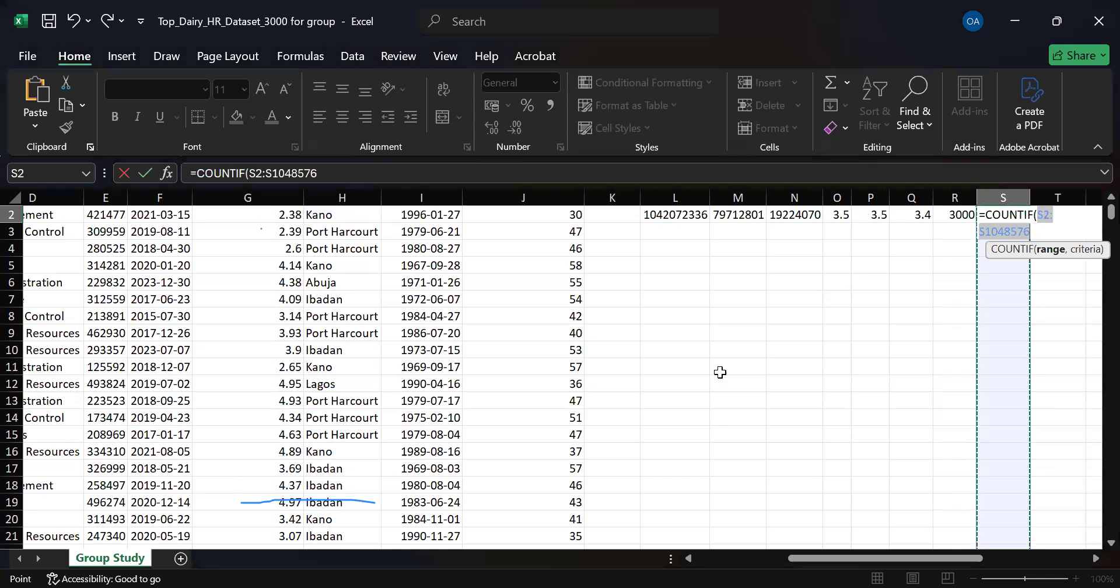
pyautogui.scroll(1, 720, 372)
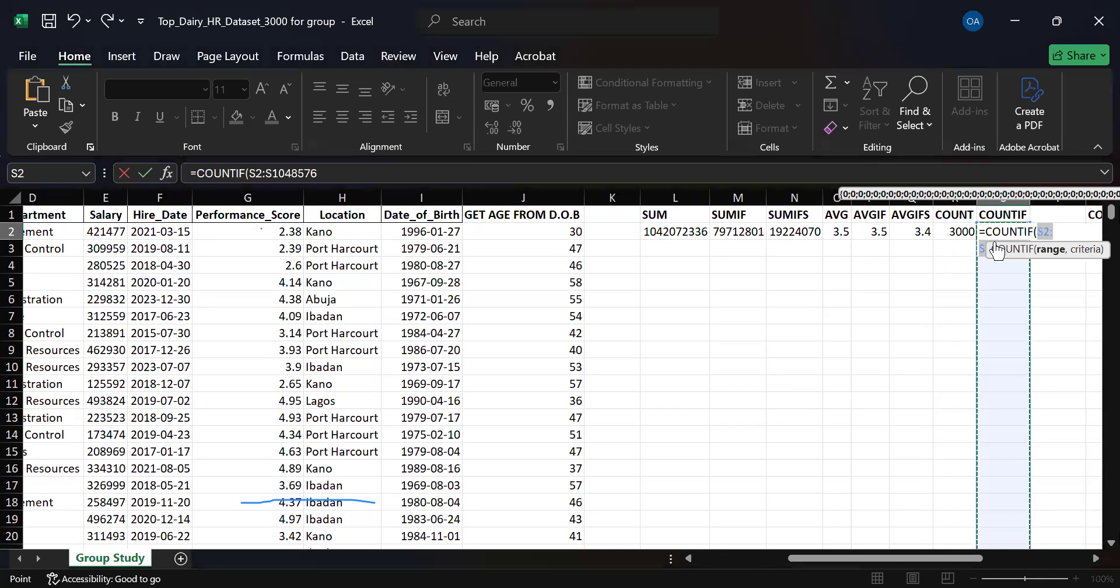
pyautogui.press('F2')
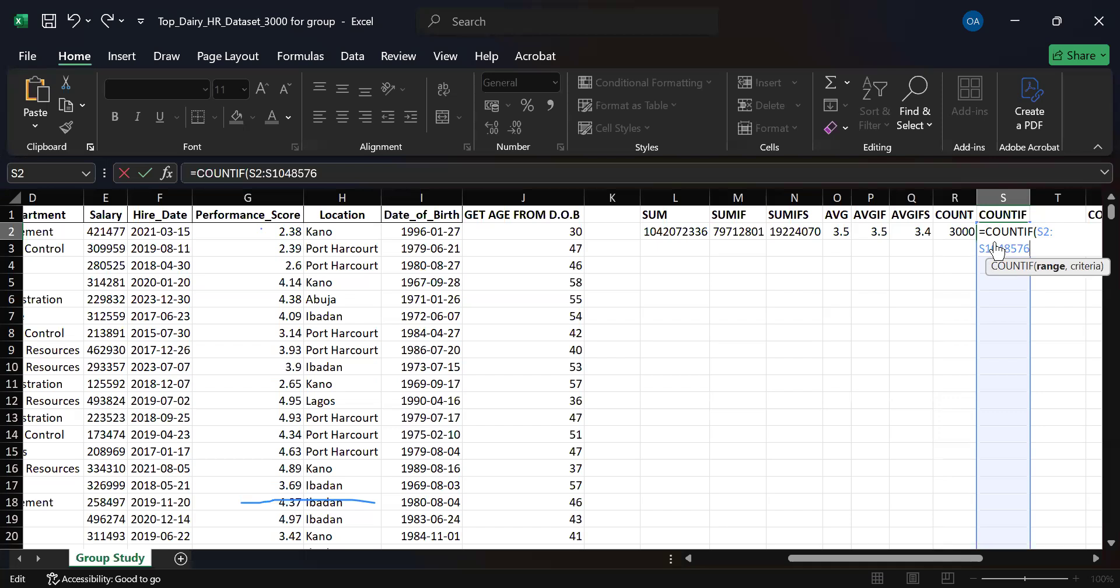
pyautogui.press('BackSpace')
pyautogui.press('BackSpace')
pyautogui.press('BackSpace')
pyautogui.press('BackSpace')
pyautogui.press('BackSpace')
pyautogui.press('BackSpace')
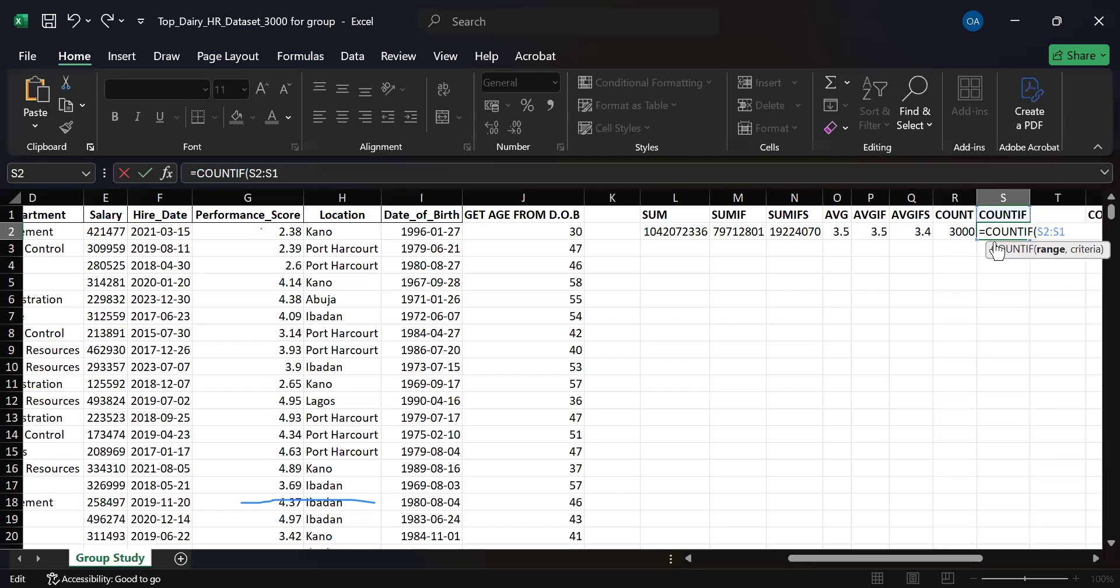
pyautogui.press('BackSpace')
pyautogui.press('BackSpace')
pyautogui.press('BackSpace')
pyautogui.press('BackSpace')
pyautogui.press('BackSpace')
# Set the Location range H2:H3001 as the range of the COUNTIF formula in S2.
pyautogui.click(357, 236)
pyautogui.hotkey('ctrl', 'shift', 'Down')
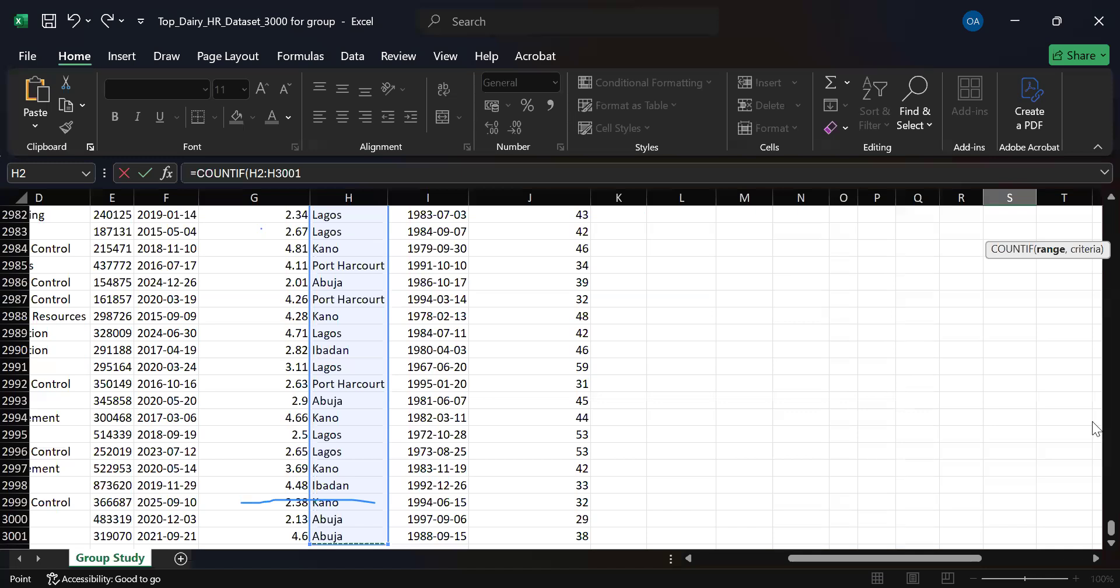
pyautogui.write(',')
pyautogui.moveTo(1111, 528); pyautogui.dragTo(471, 258)
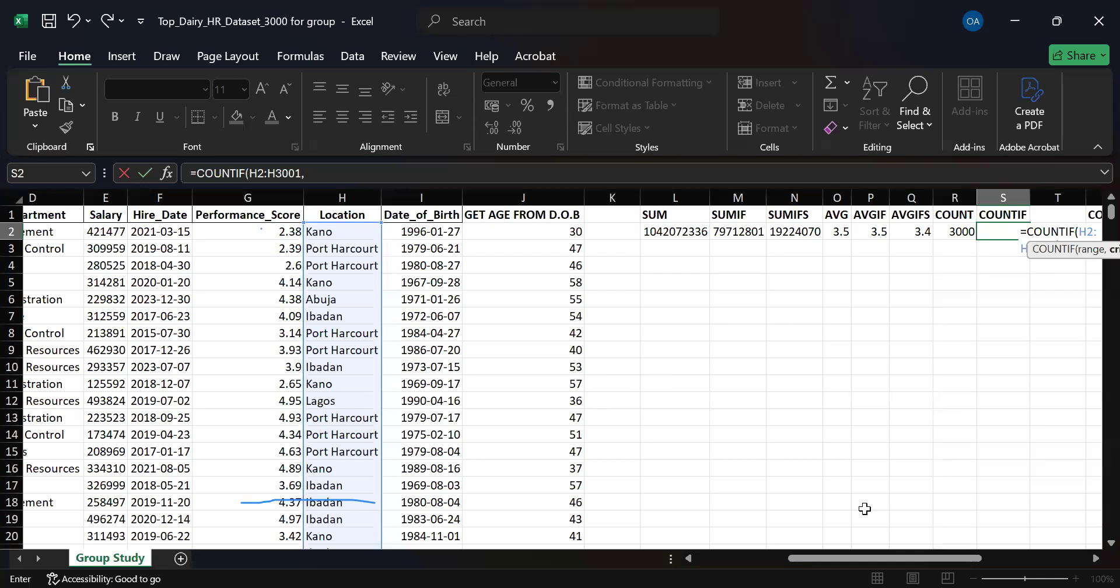
# Use the Lagos cell H12 as the COUNTIF criterion, enter the formula and check it in S2.
pyautogui.click(912, 558)
pyautogui.moveTo(912, 558); pyautogui.dragTo(912, 558)
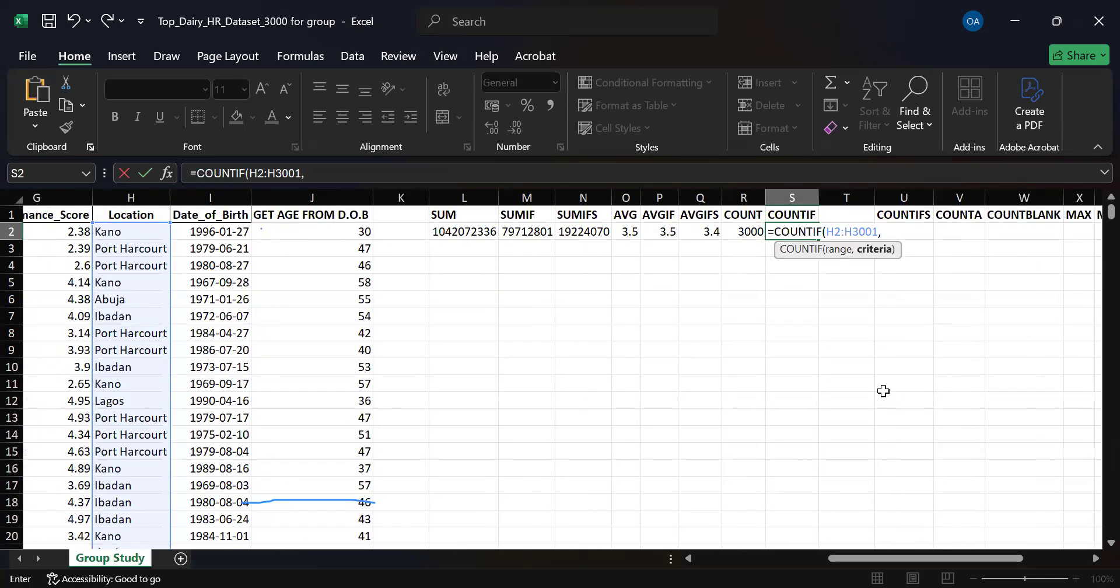
pyautogui.click(125, 407)
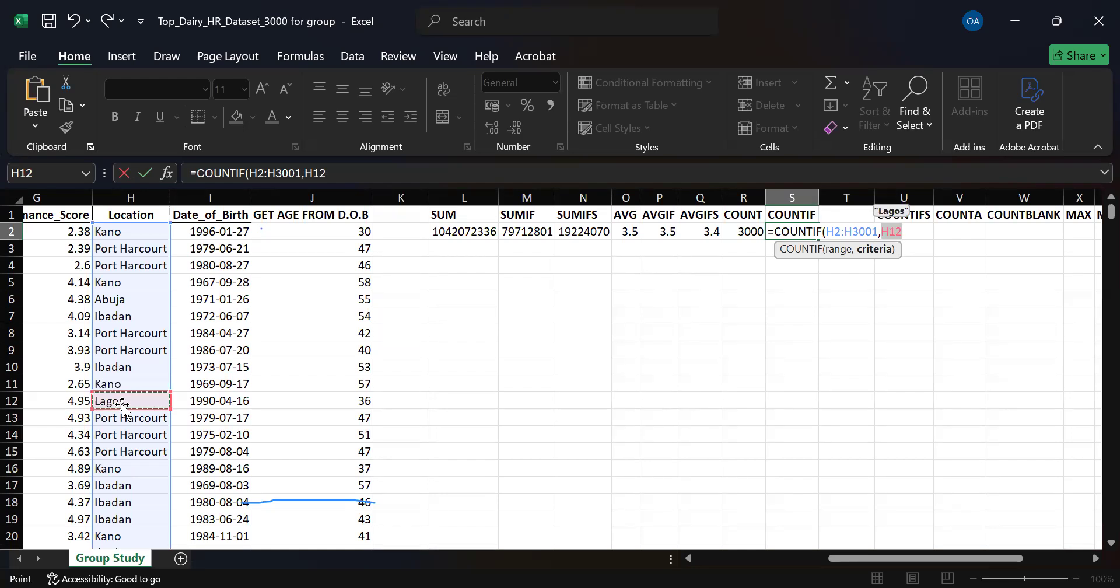
pyautogui.press('Return')
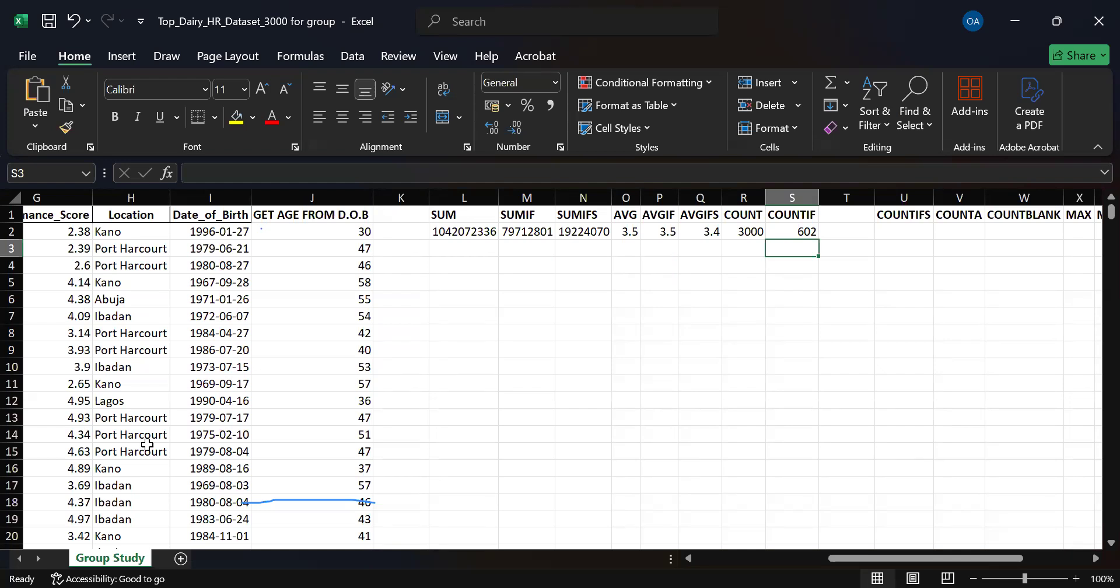
pyautogui.click(785, 232)
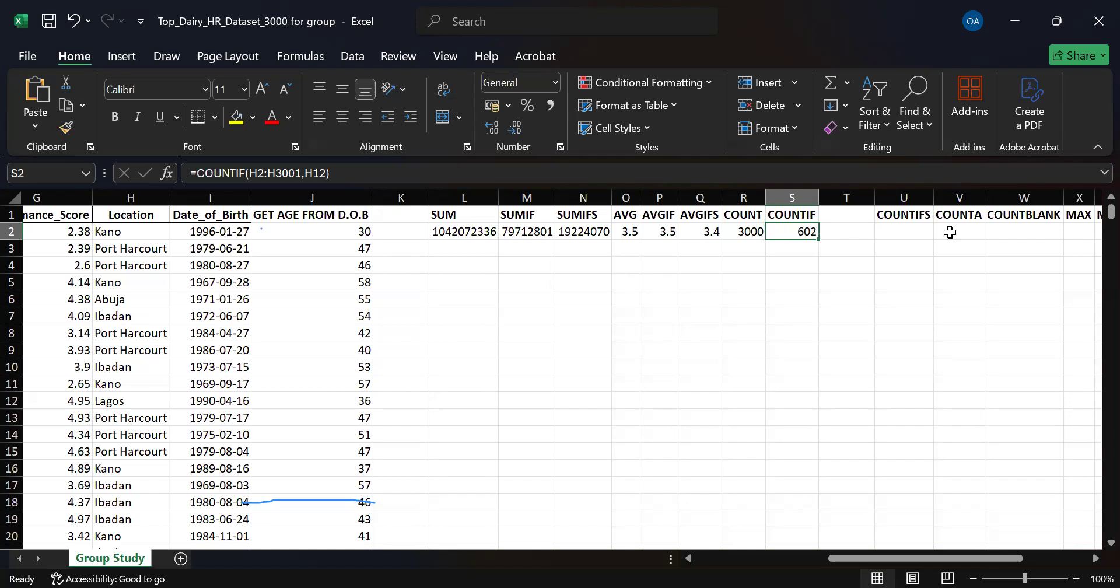
# Start a COUNTIFS formula in U2.
pyautogui.click(896, 235)
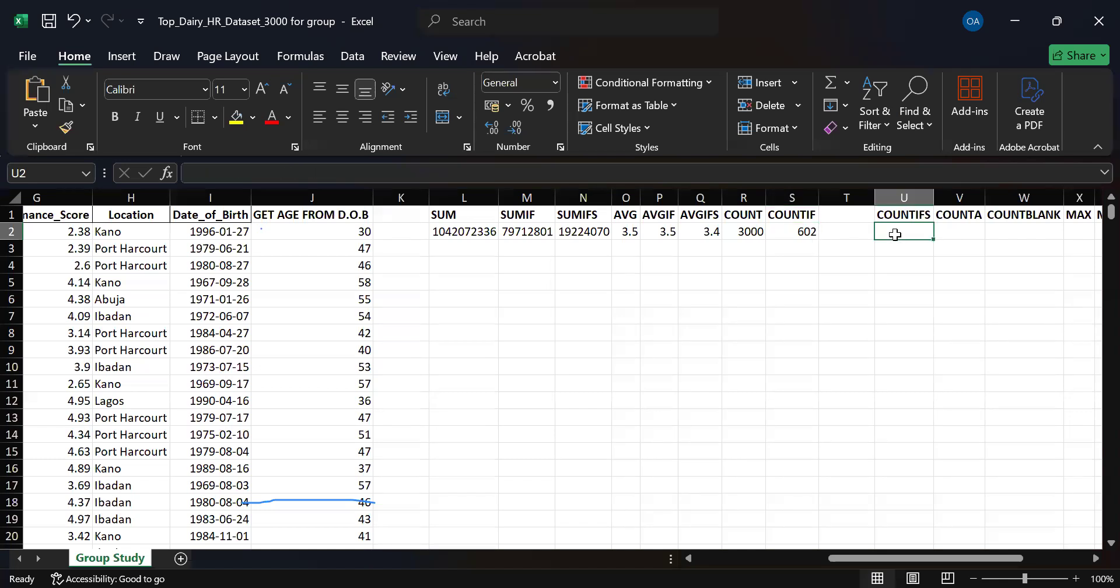
pyautogui.write('=')
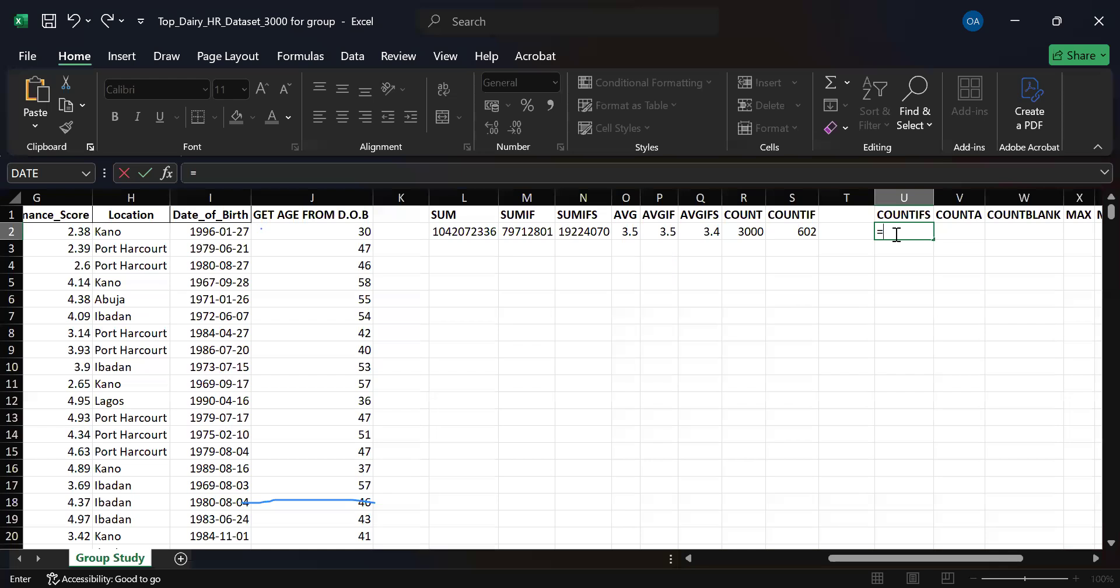
pyautogui.click(541, 29)
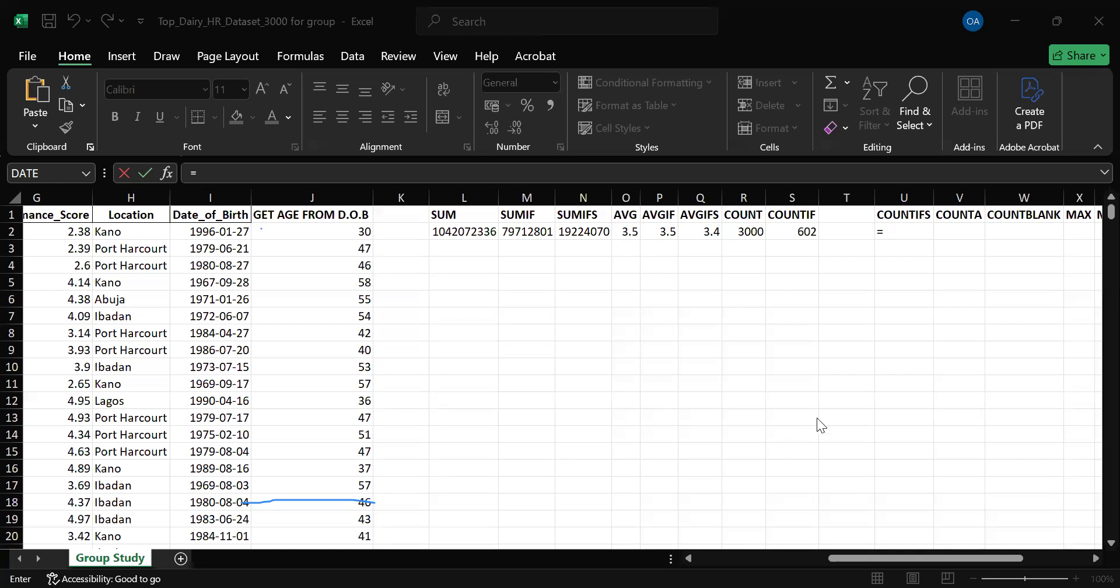
pyautogui.click(916, 229)
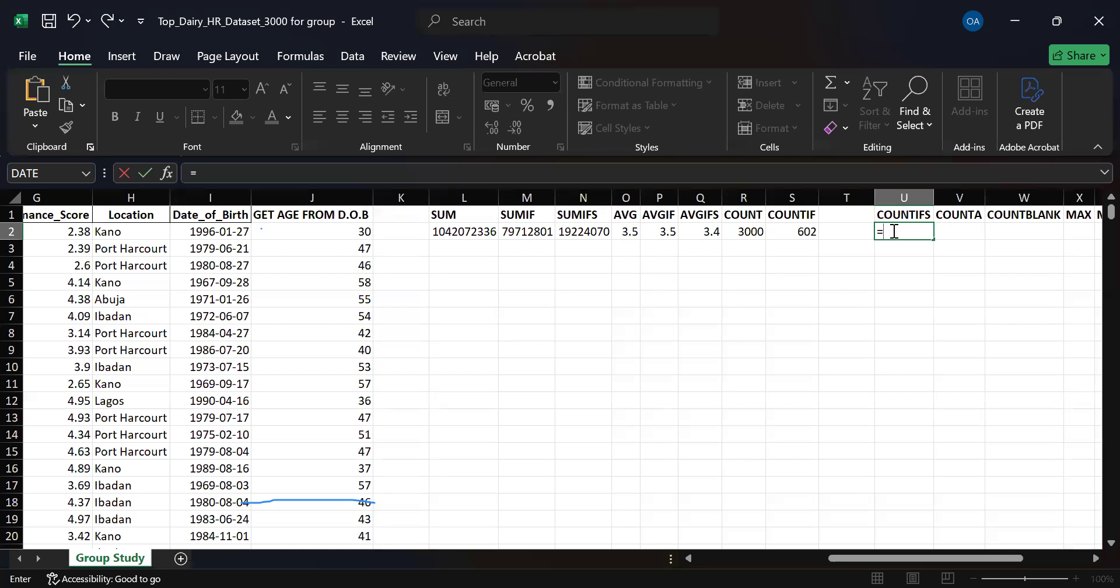
pyautogui.write('count')
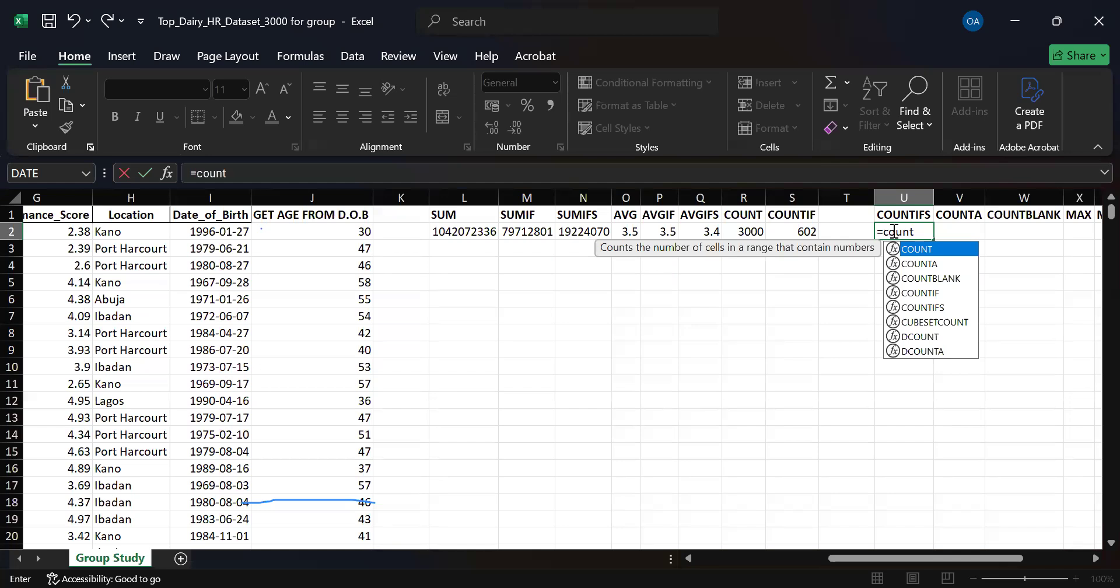
pyautogui.write('ifs')
pyautogui.press('Tab')
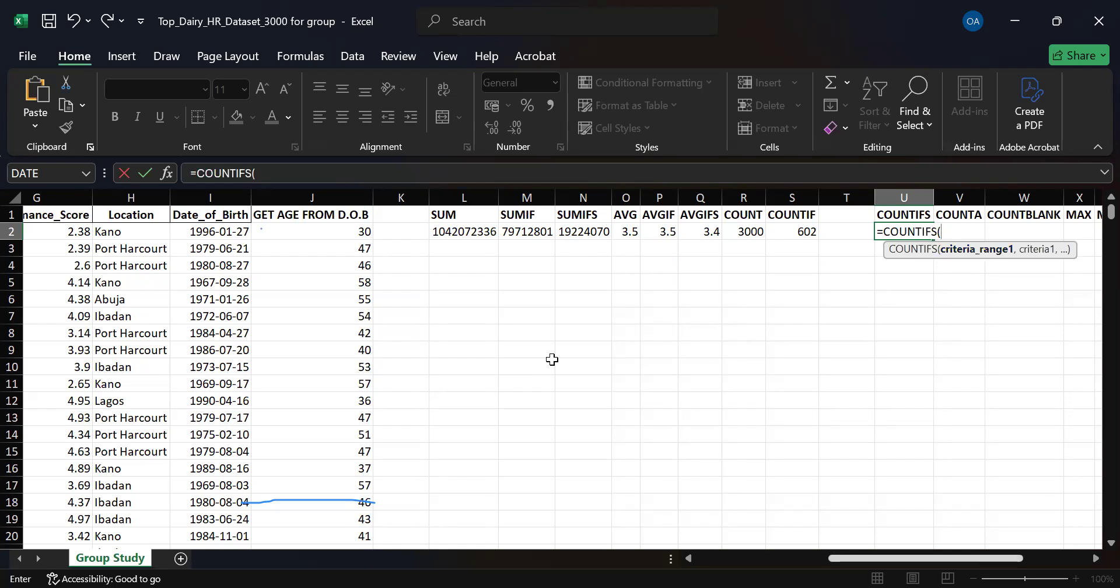
# Set the Department range D2:D3001 as the first COUNTIFS criteria range, with the Human Resources cell D9 as its criterion.
pyautogui.moveTo(863, 558); pyautogui.dragTo(778, 564)
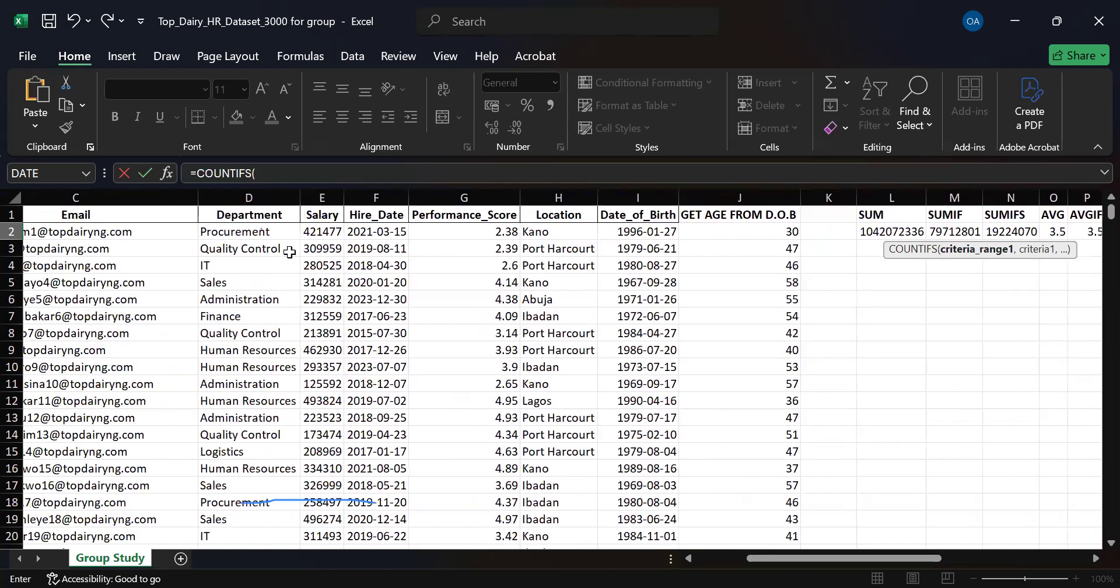
pyautogui.click(248, 231)
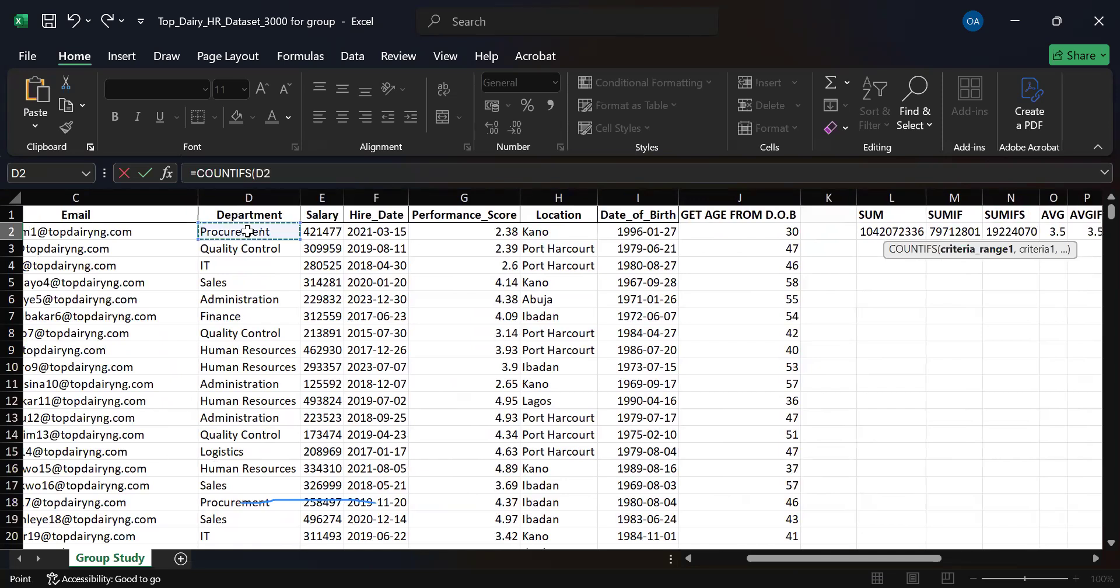
pyautogui.hotkey('ctrl', 'shift', 'Down')
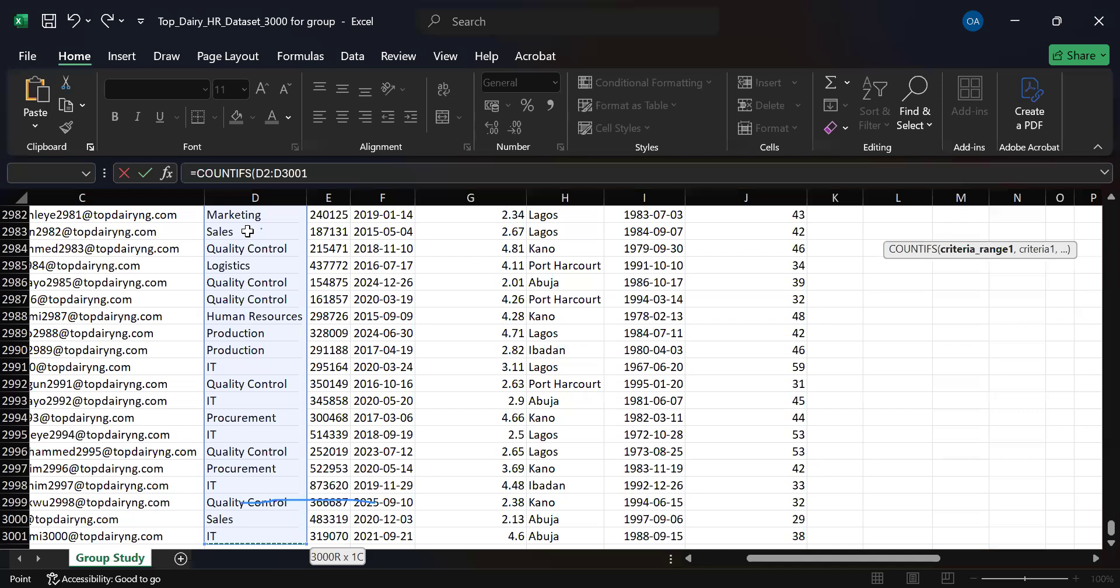
pyautogui.write(',')
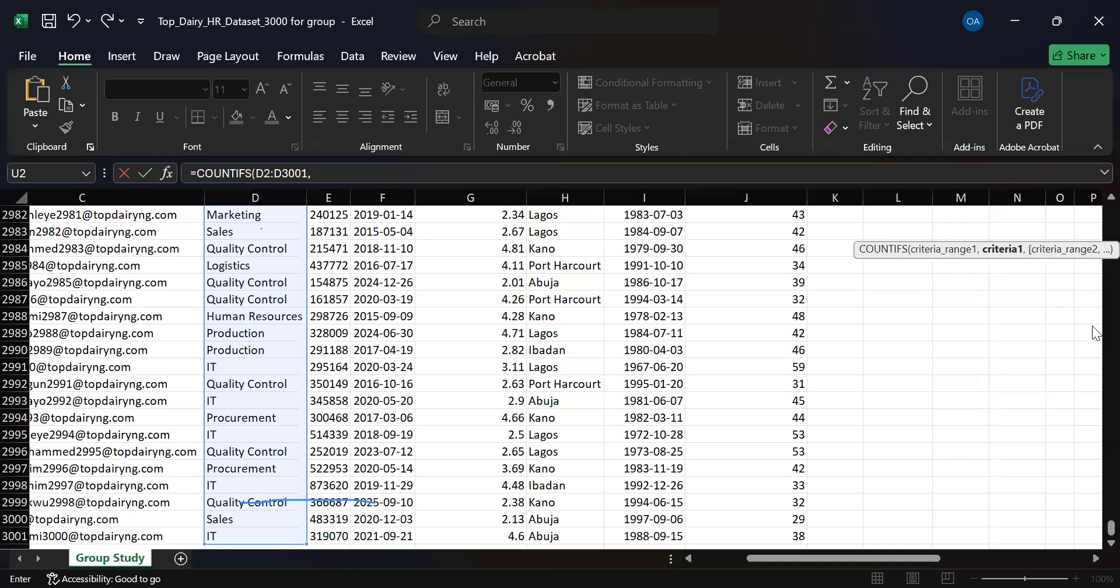
pyautogui.moveTo(1094, 528); pyautogui.dragTo(1095, 203)
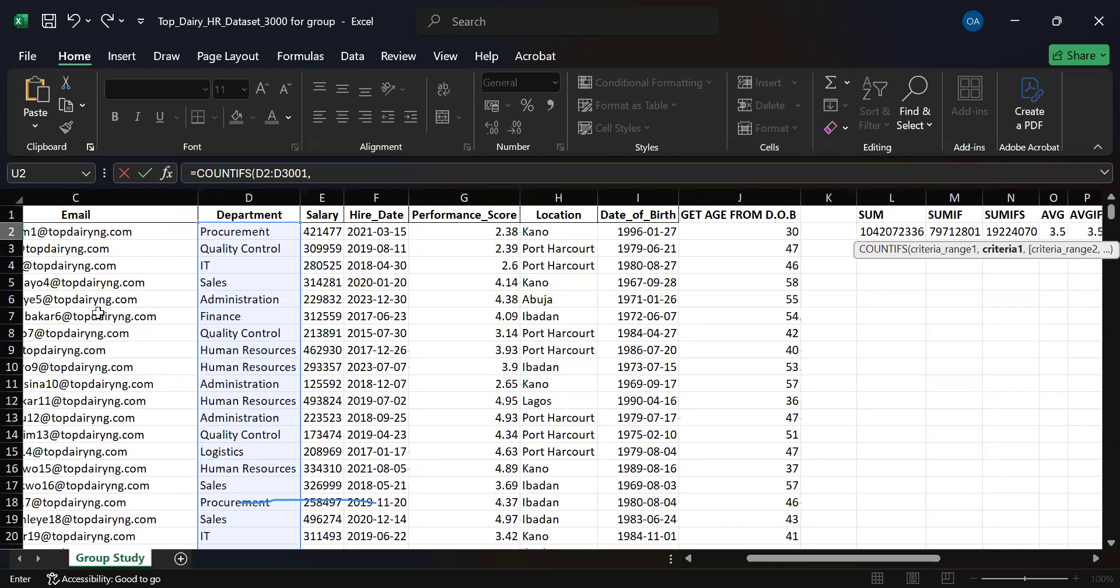
pyautogui.click(224, 351)
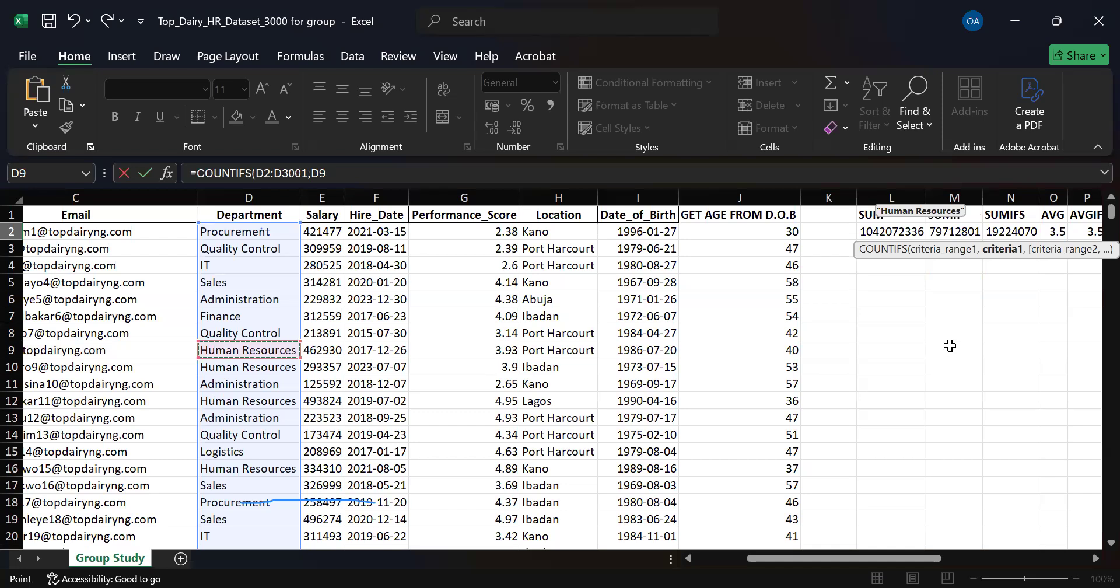
pyautogui.write(',')
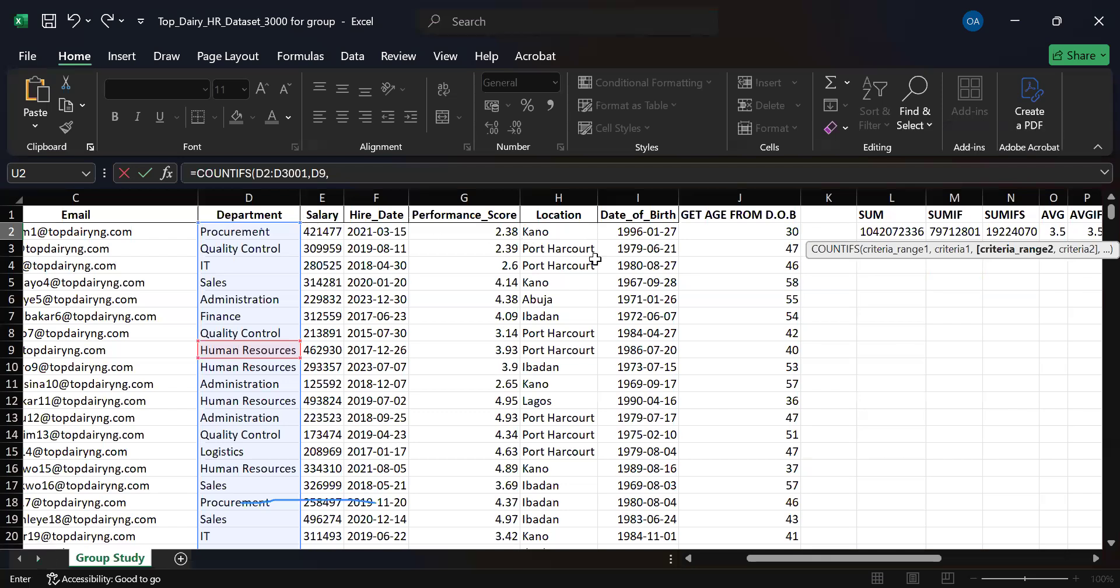
# Set the Location range H2:H3001 as the second criteria range of the COUNTIFS formula in U2.
pyautogui.click(495, 232)
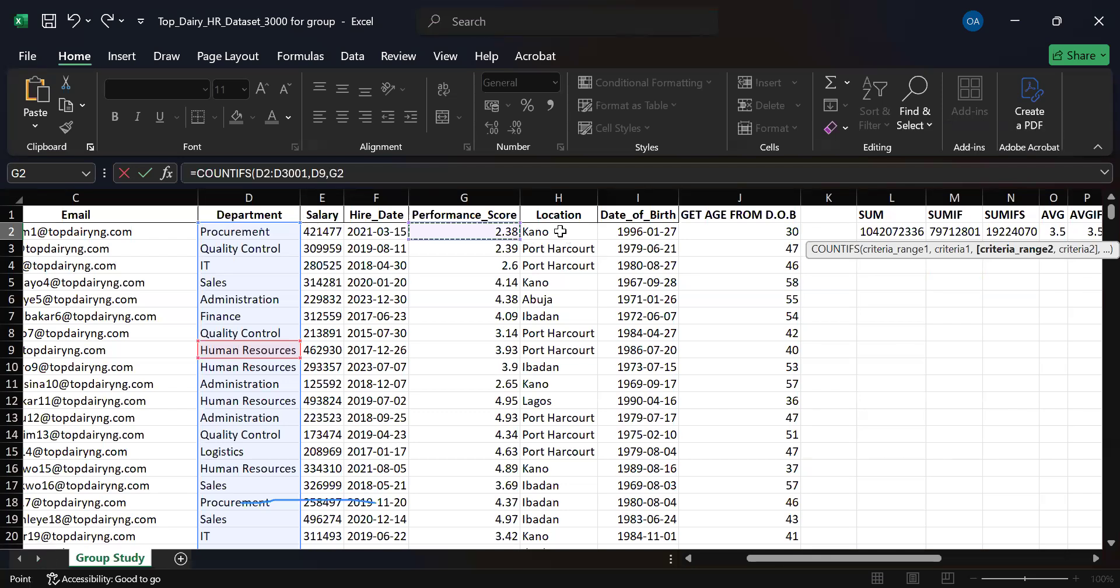
pyautogui.click(589, 232)
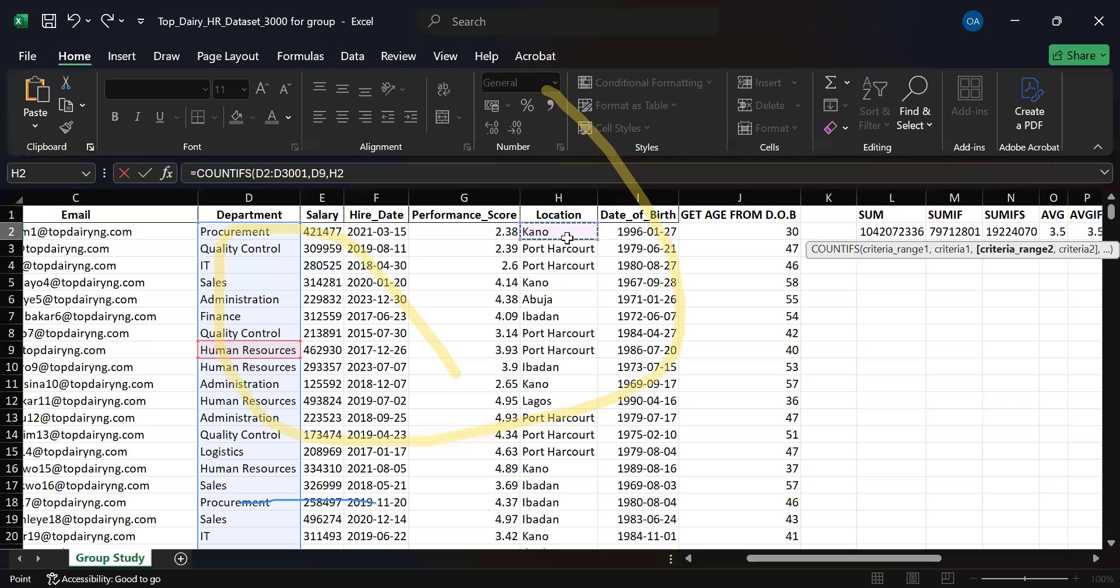
pyautogui.hotkey('ctrl', 'shift', 'Down')
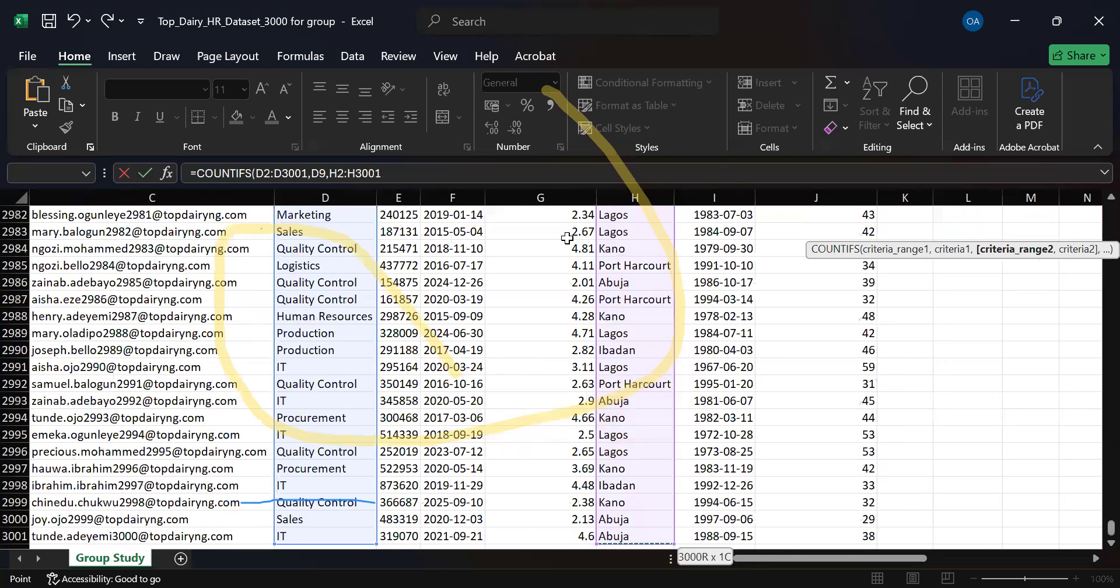
pyautogui.write(',')
# Use the Kano cell H11 as the second COUNTIFS criterion and enter the formula in U2.
pyautogui.moveTo(1095, 527); pyautogui.dragTo(1094, 198)
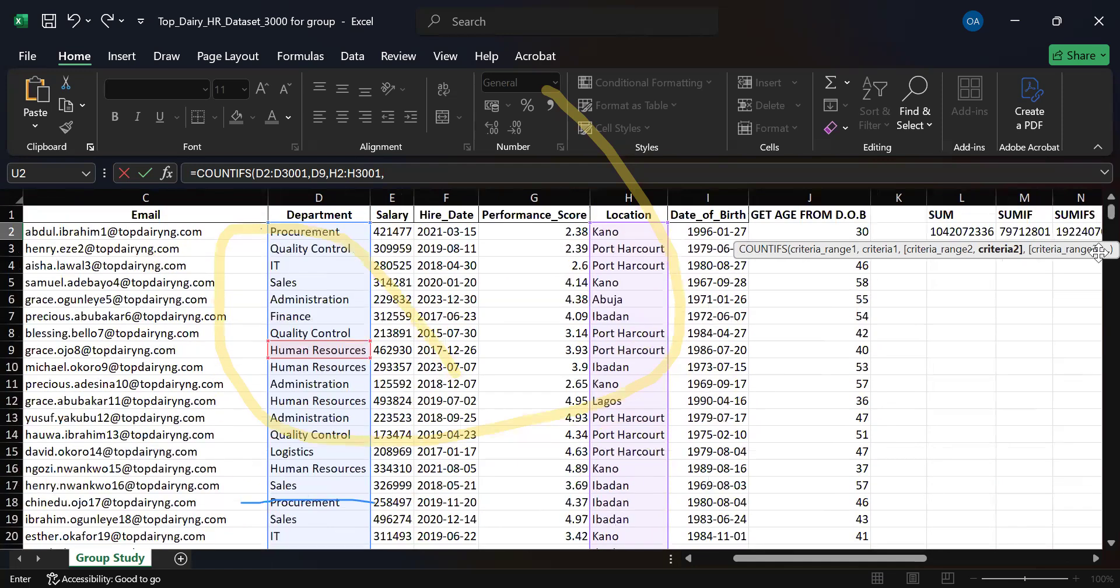
pyautogui.moveTo(905, 551); pyautogui.dragTo(963, 557)
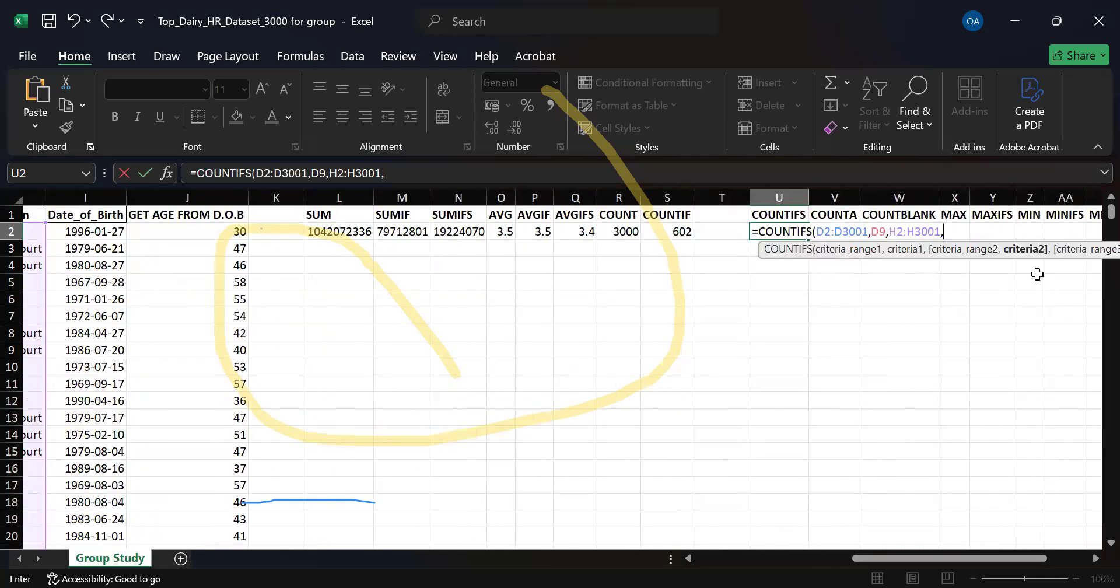
pyautogui.moveTo(872, 566); pyautogui.dragTo(758, 561)
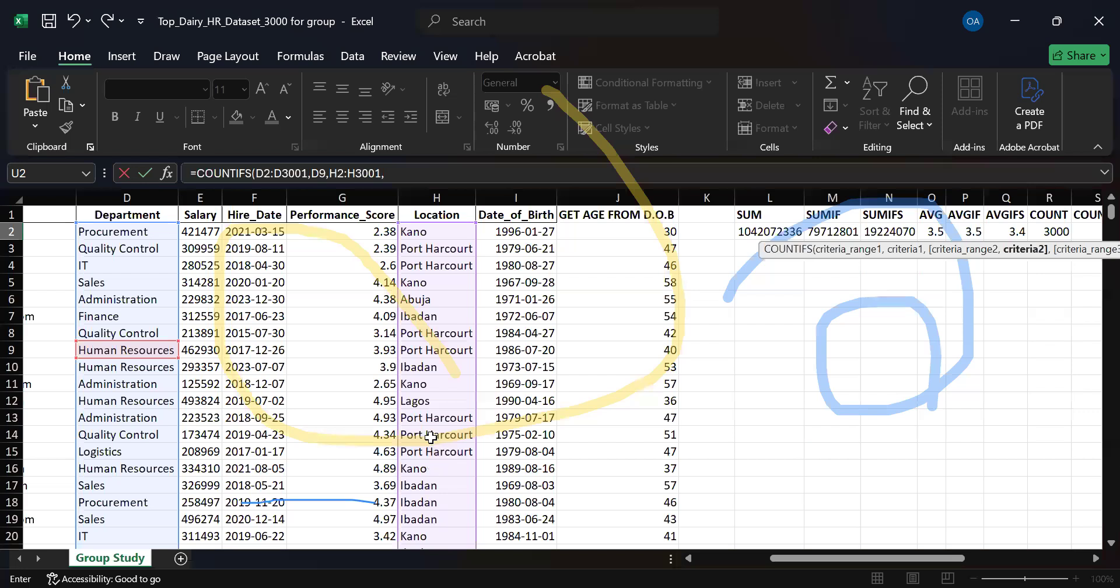
pyautogui.click(439, 383)
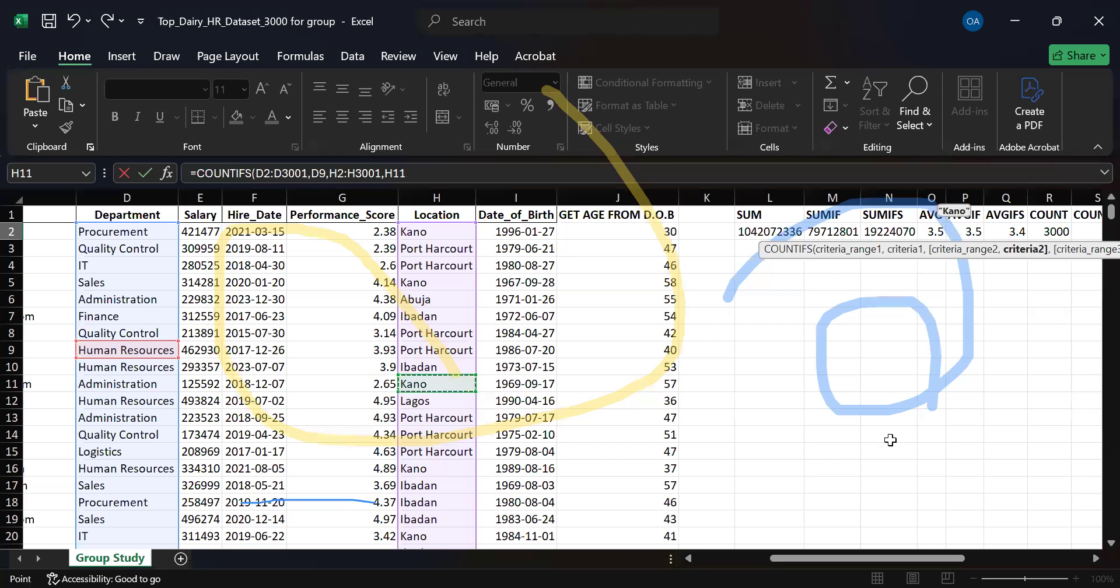
pyautogui.moveTo(949, 555); pyautogui.dragTo(1009, 530)
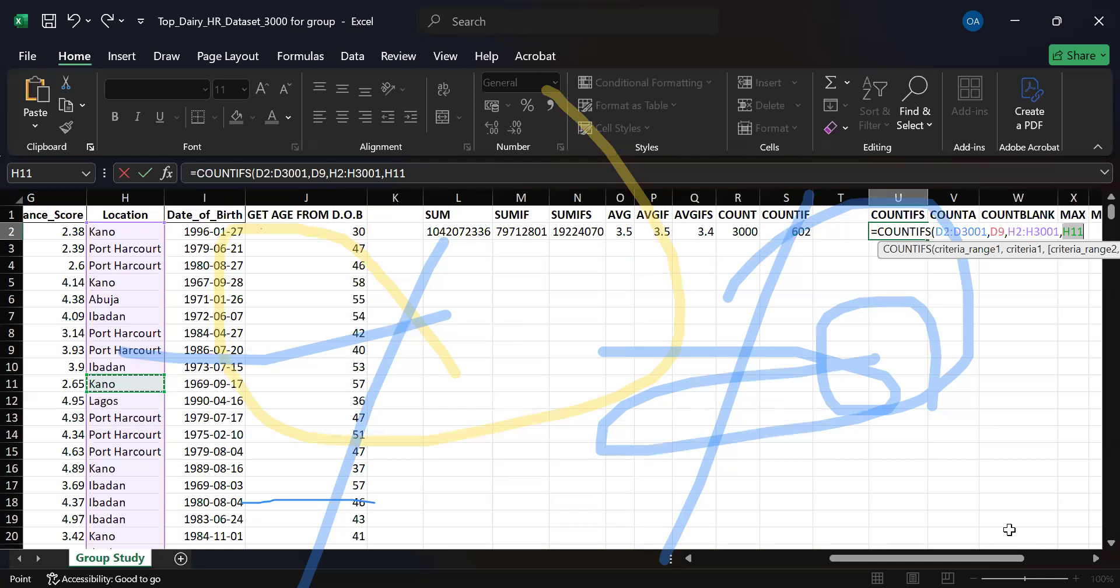
pyautogui.moveTo(969, 559); pyautogui.dragTo(920, 559)
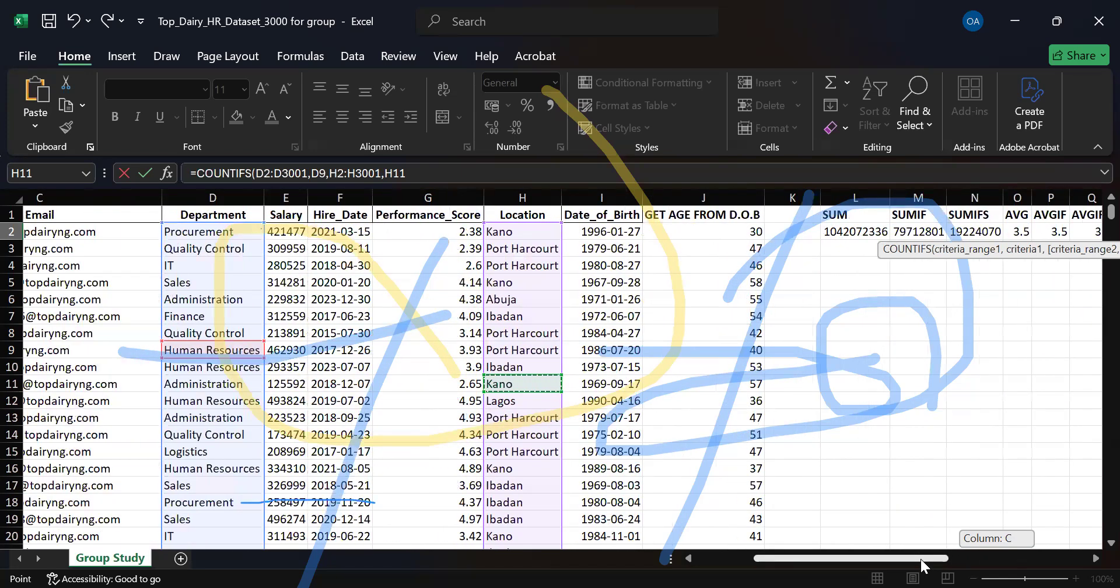
pyautogui.moveTo(923, 559); pyautogui.dragTo(1043, 566)
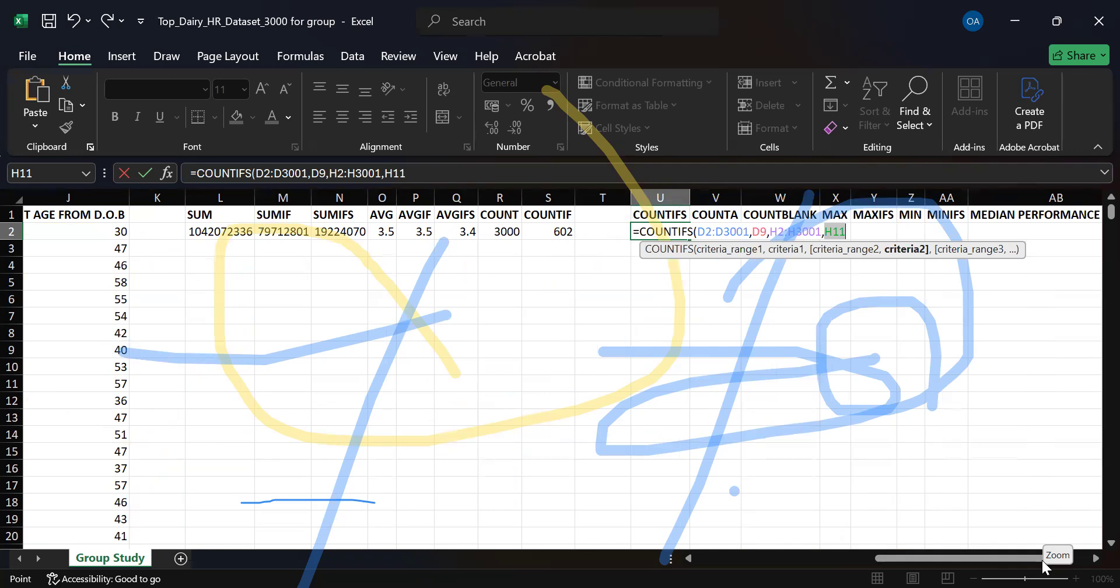
pyautogui.press('Return')
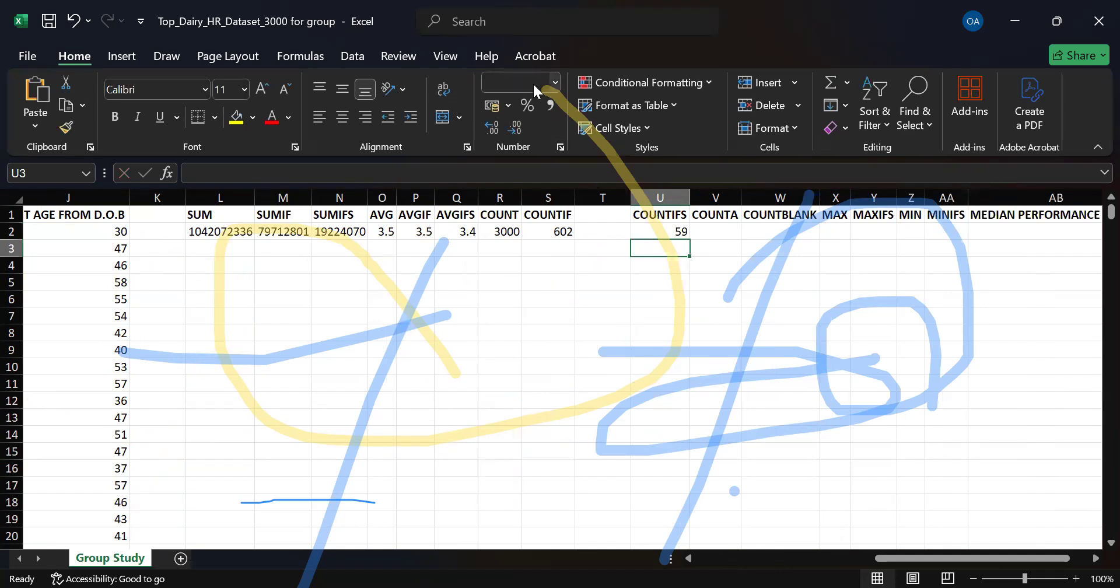
# Reopen the COUNTIFS formula in U2 and review its highlighted Department and Location ranges and criteria cells, leaving the formula as it is.
pyautogui.hotkey('alt', 'Tab')
pyautogui.click(646, 231)
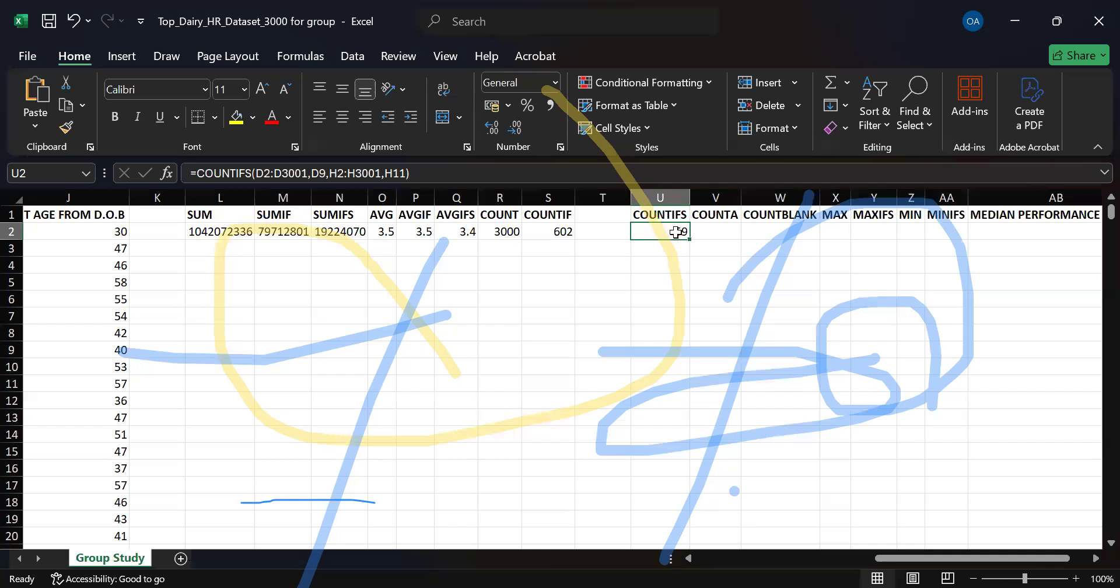
pyautogui.moveTo(947, 558); pyautogui.dragTo(930, 558)
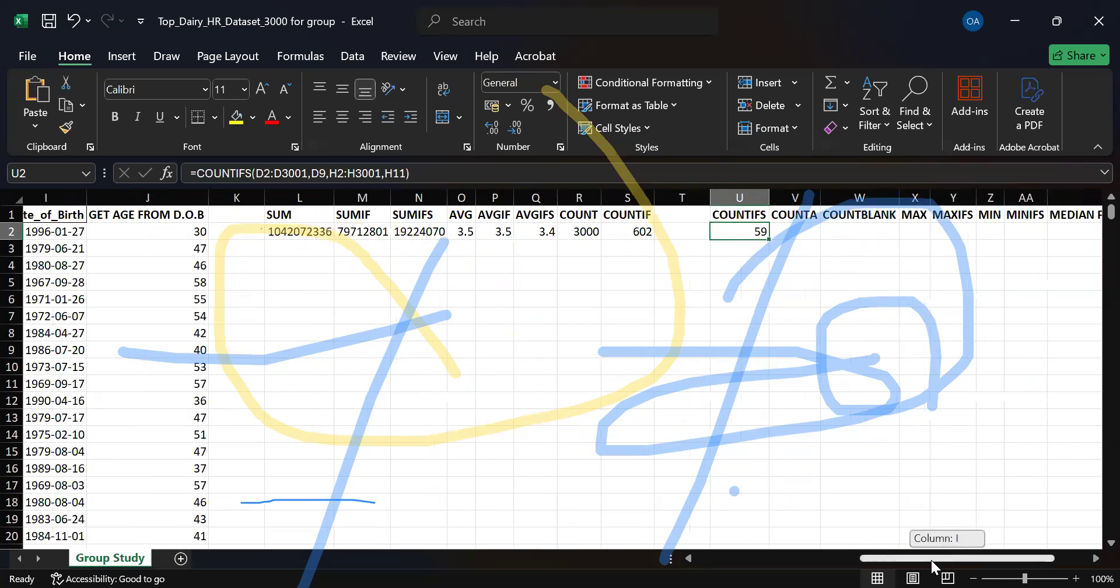
pyautogui.doubleClick(729, 234)
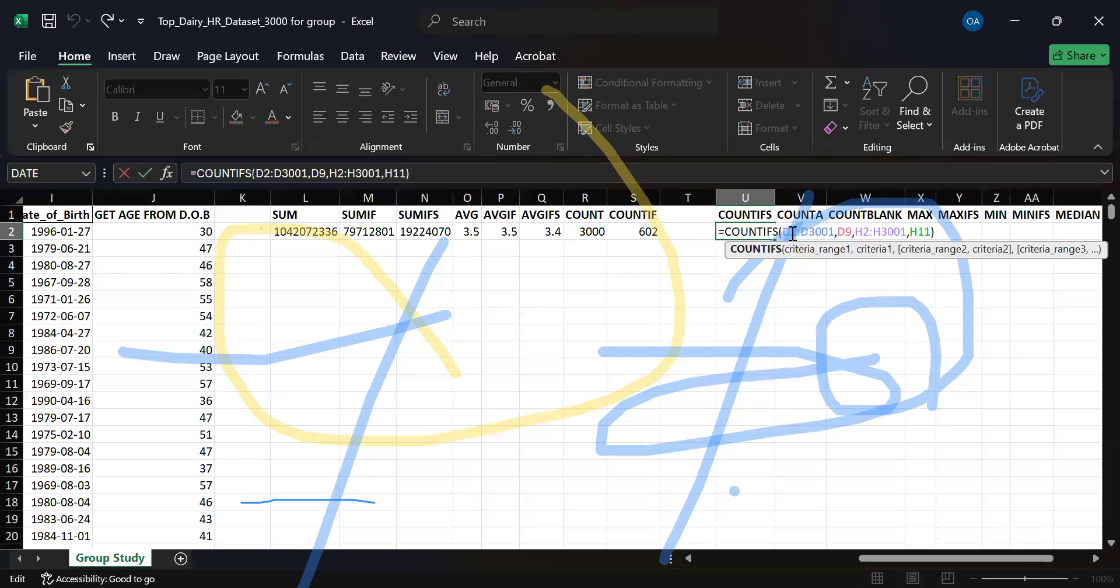
pyautogui.hscroll(-1, 792, 233)
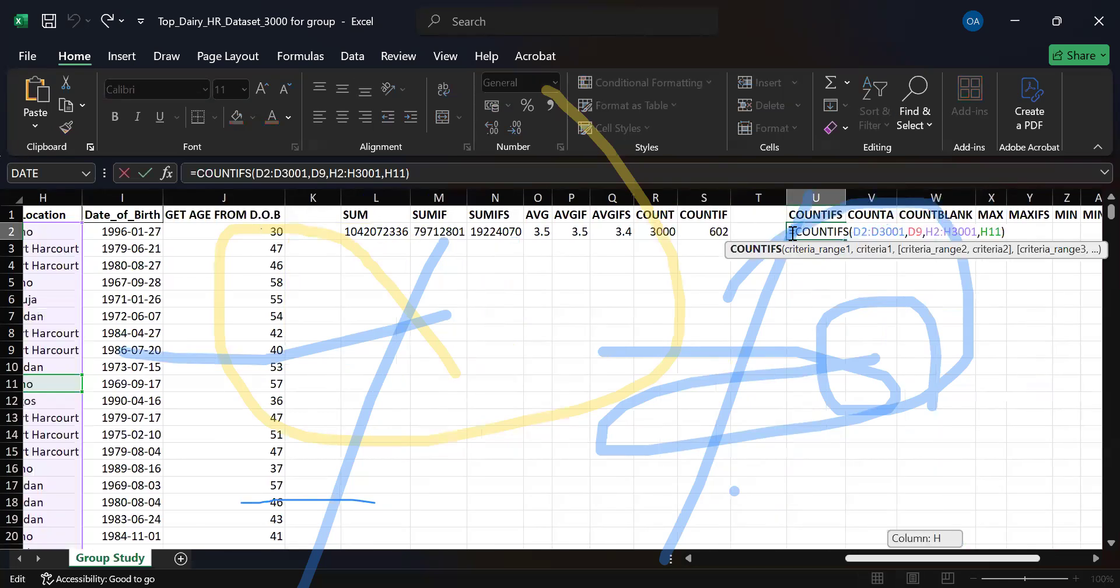
pyautogui.hscroll(-5, 483, 279)
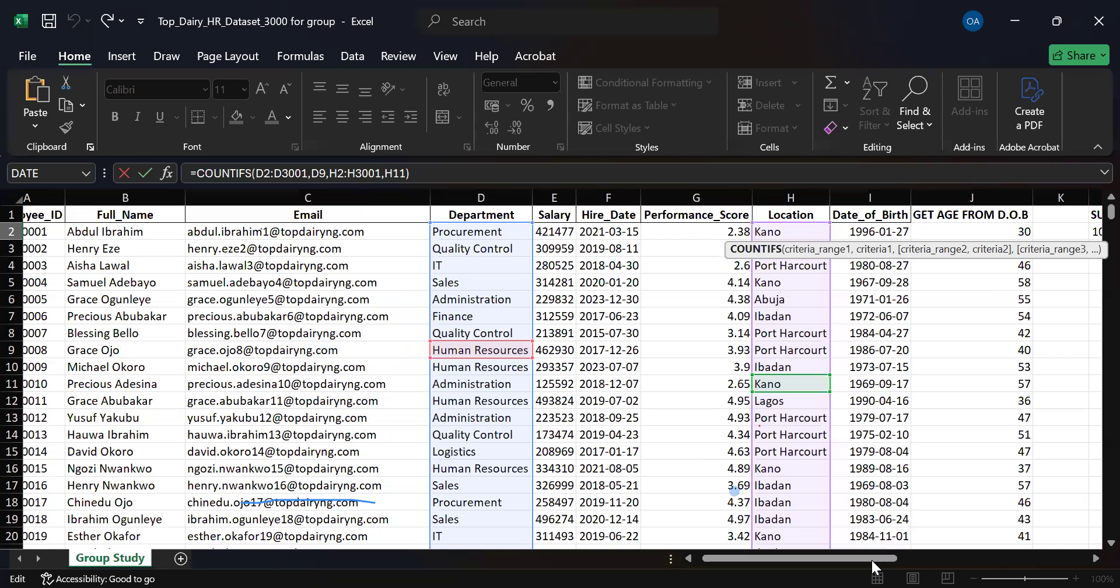
pyautogui.moveTo(885, 560); pyautogui.dragTo(894, 549)
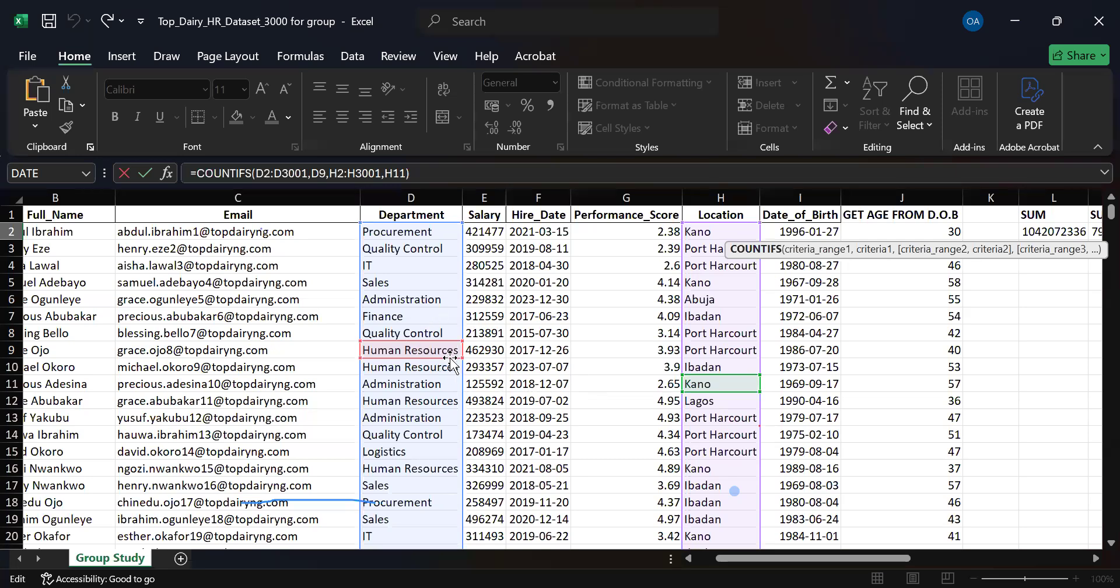
pyautogui.moveTo(868, 554); pyautogui.dragTo(397, 252)
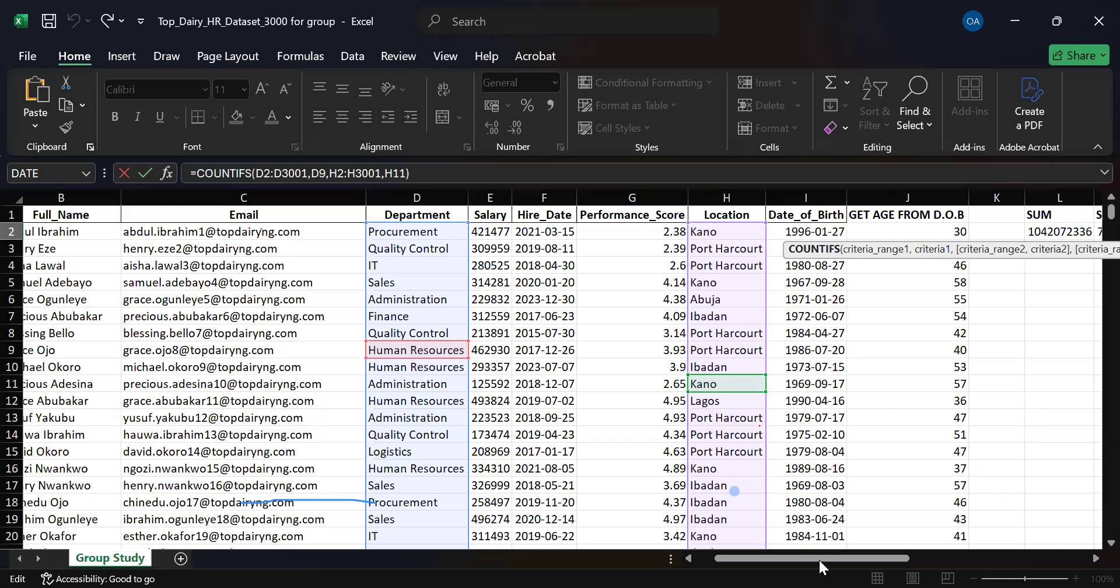
pyautogui.moveTo(818, 558); pyautogui.dragTo(831, 557)
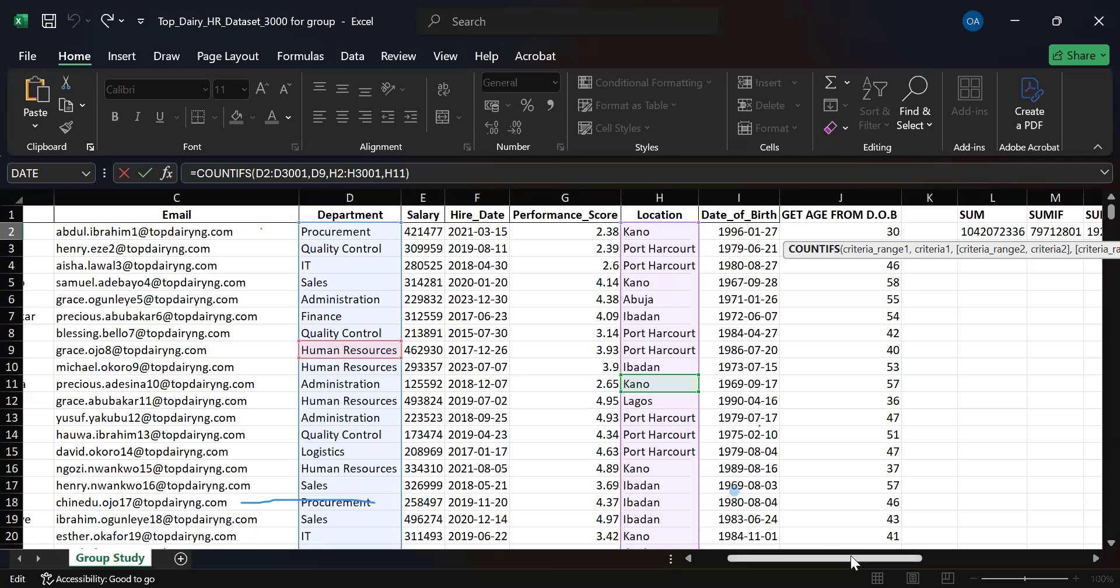
pyautogui.moveTo(861, 558); pyautogui.dragTo(950, 556)
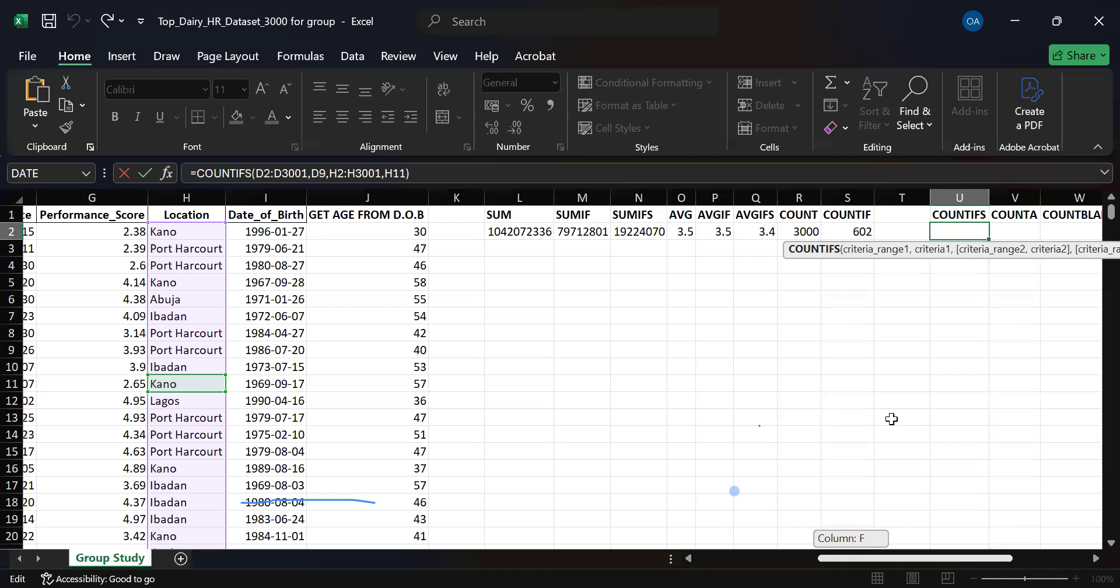
pyautogui.press('Return')
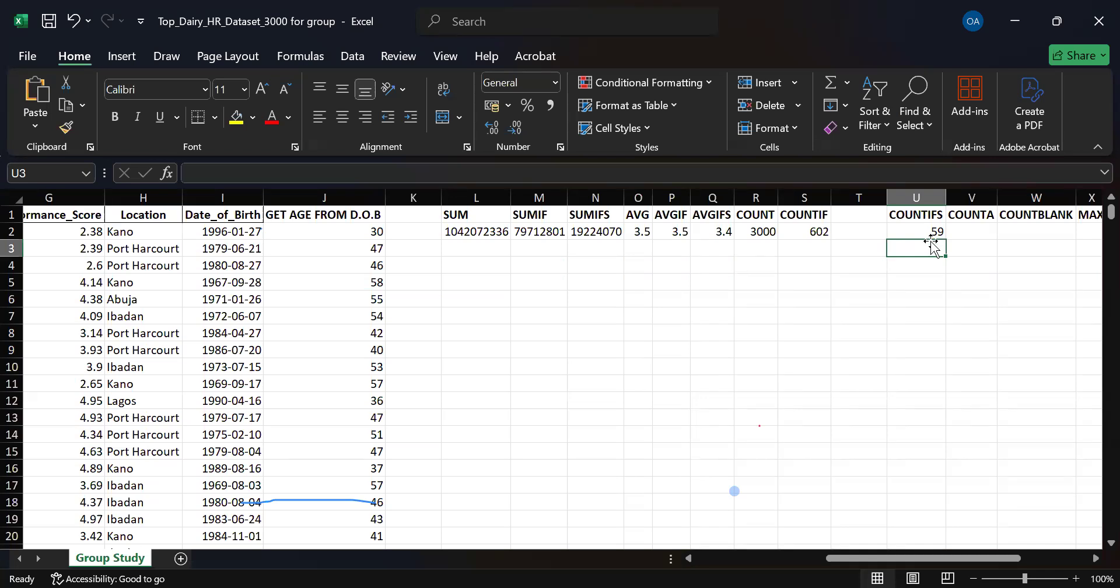
# Enter a COUNTA formula in V2 that counts the Employee_ID range A2:A3001.
pyautogui.click(973, 232)
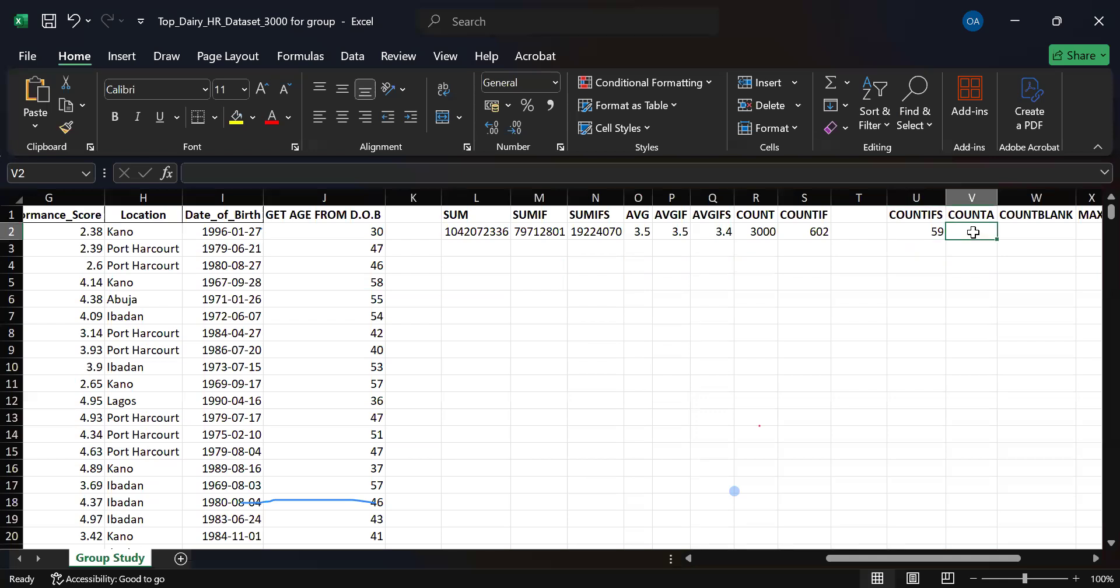
pyautogui.write('=')
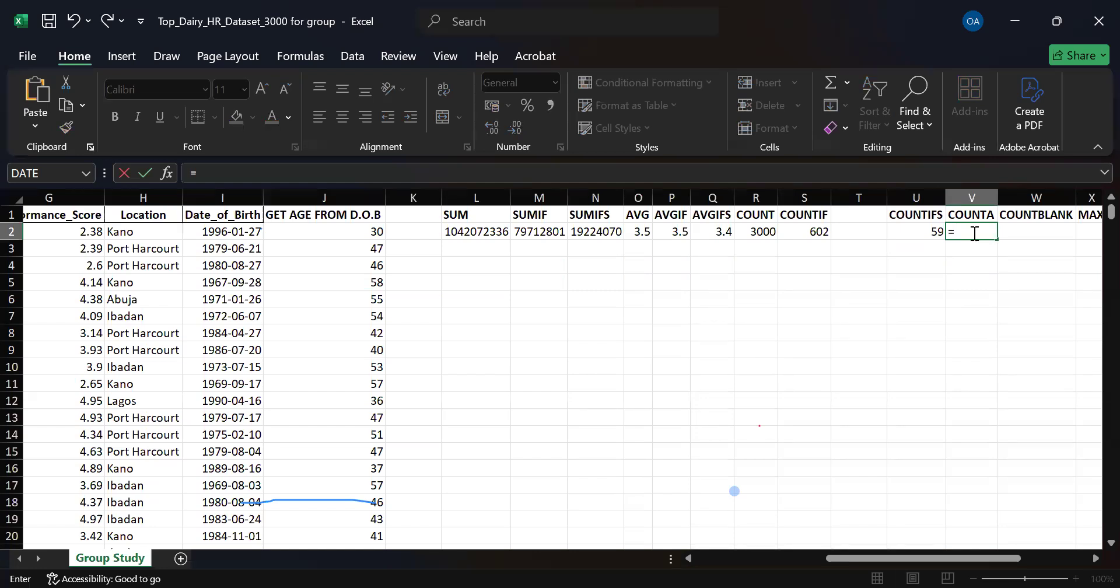
pyautogui.write('COUNTA(')
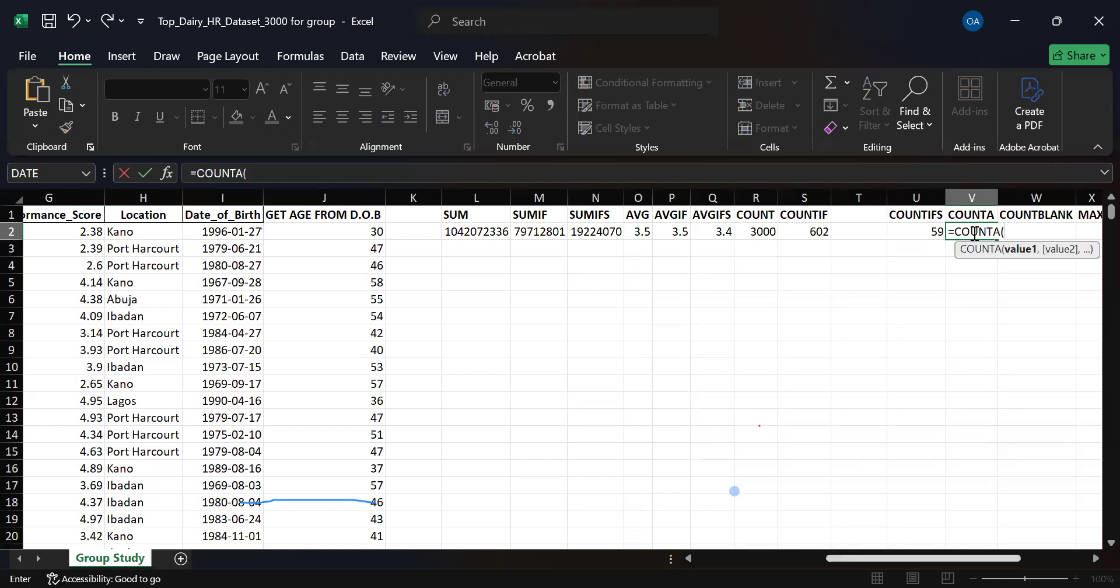
pyautogui.click(764, 560)
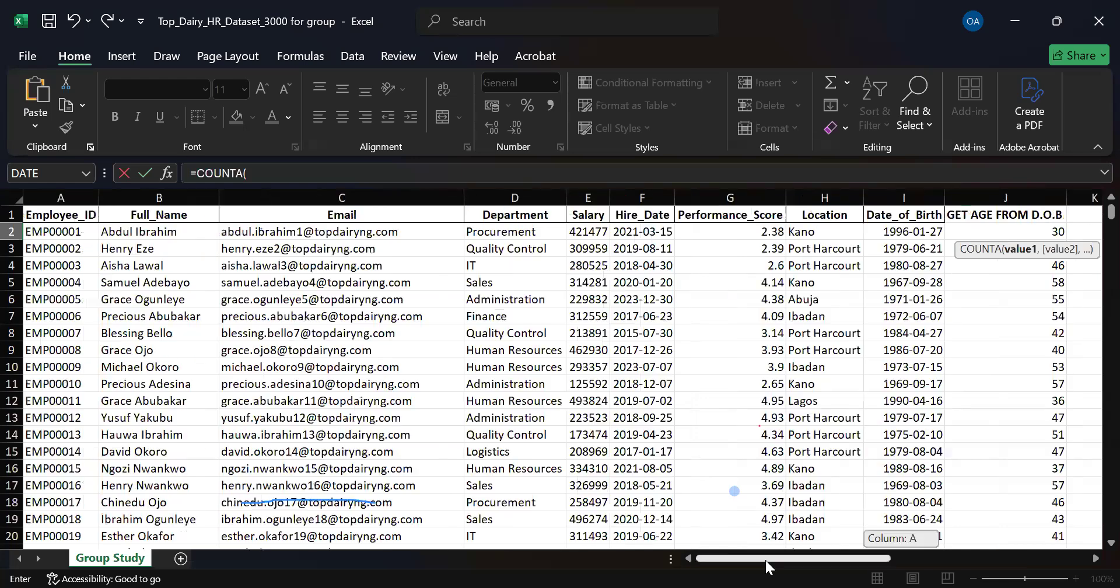
pyautogui.click(48, 233)
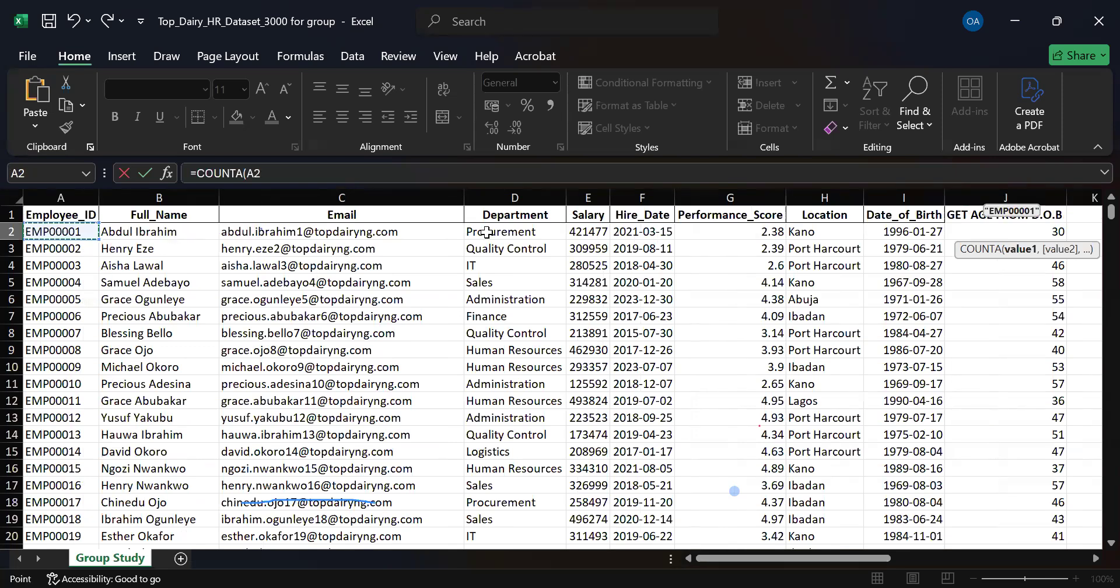
pyautogui.click(449, 235)
pyautogui.click(593, 232)
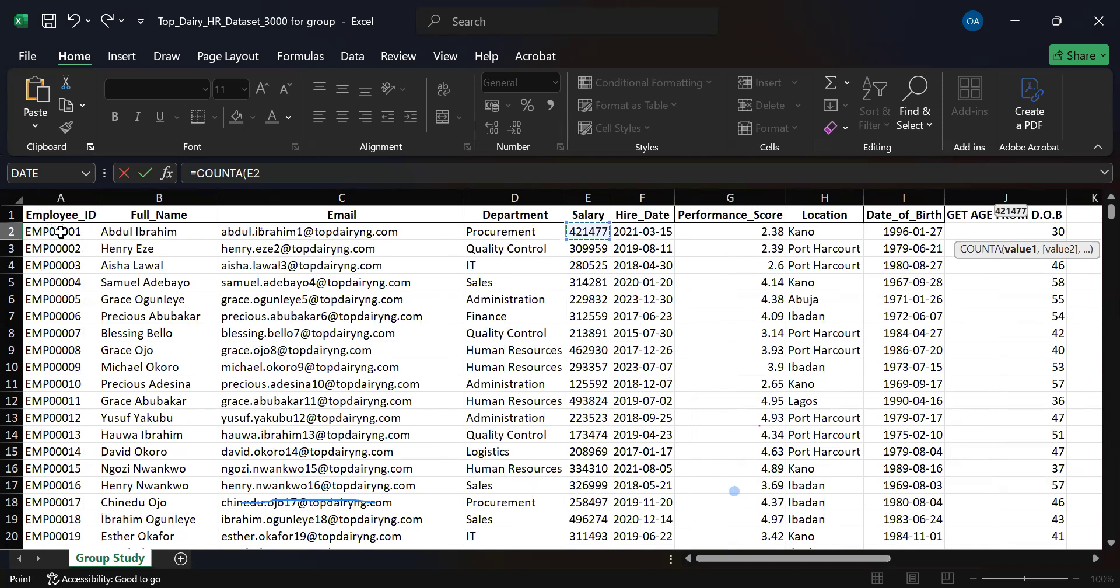
pyautogui.click(61, 232)
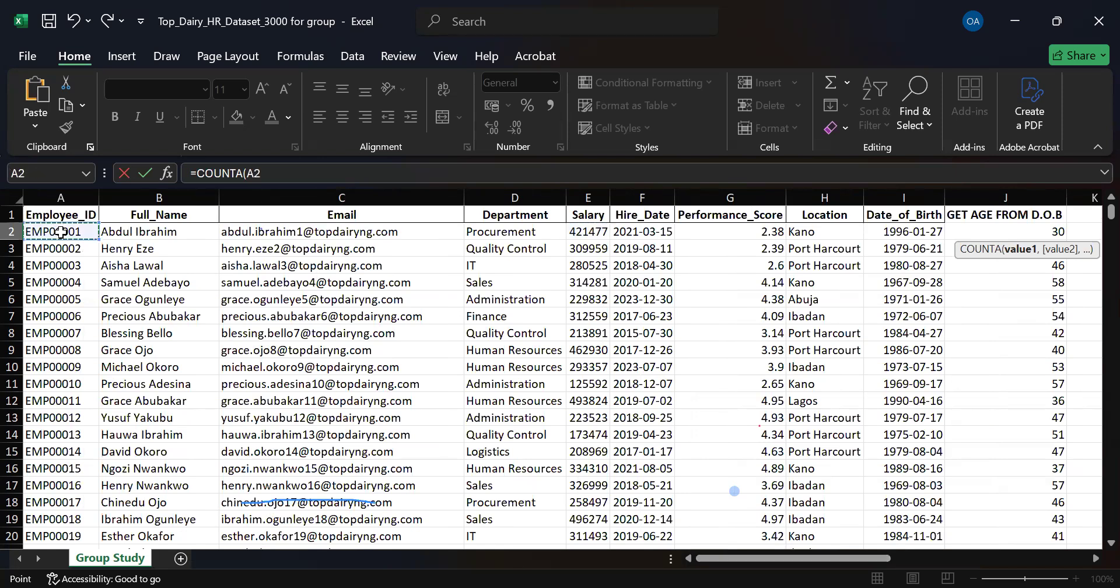
pyautogui.hotkey('ctrl', 'shift', 'Down')
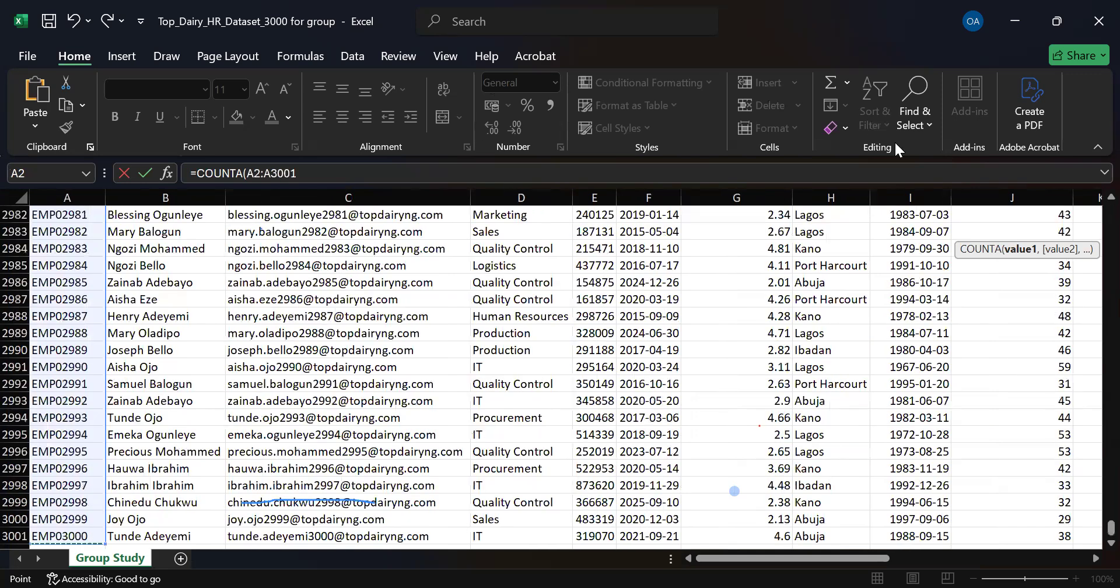
pyautogui.press('Return')
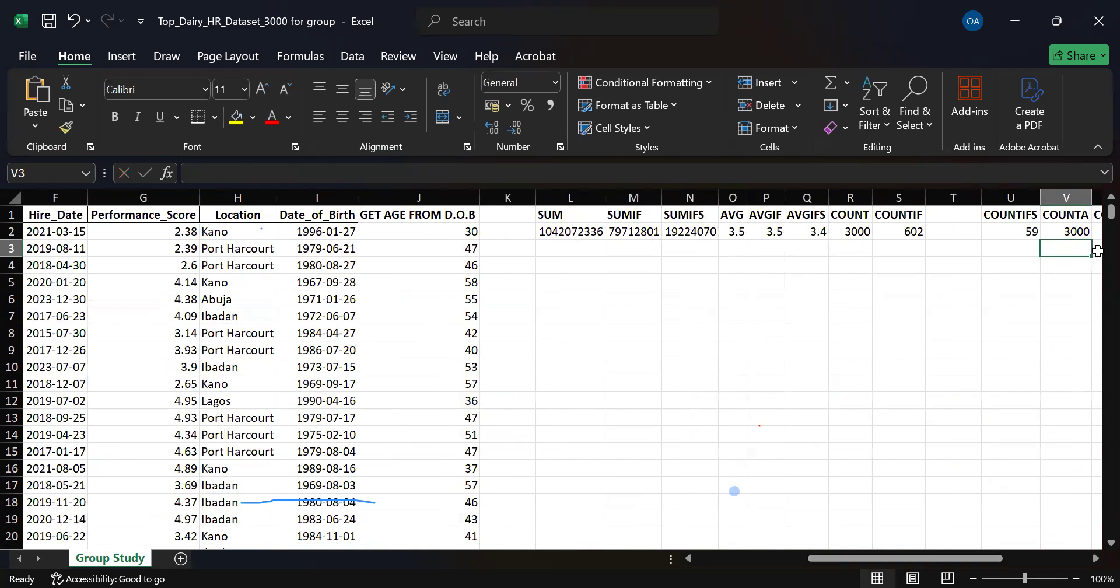
# Reopen the COUNTA formula in V2 and remove its Employee_ID range argument.
pyautogui.doubleClick(1070, 233)
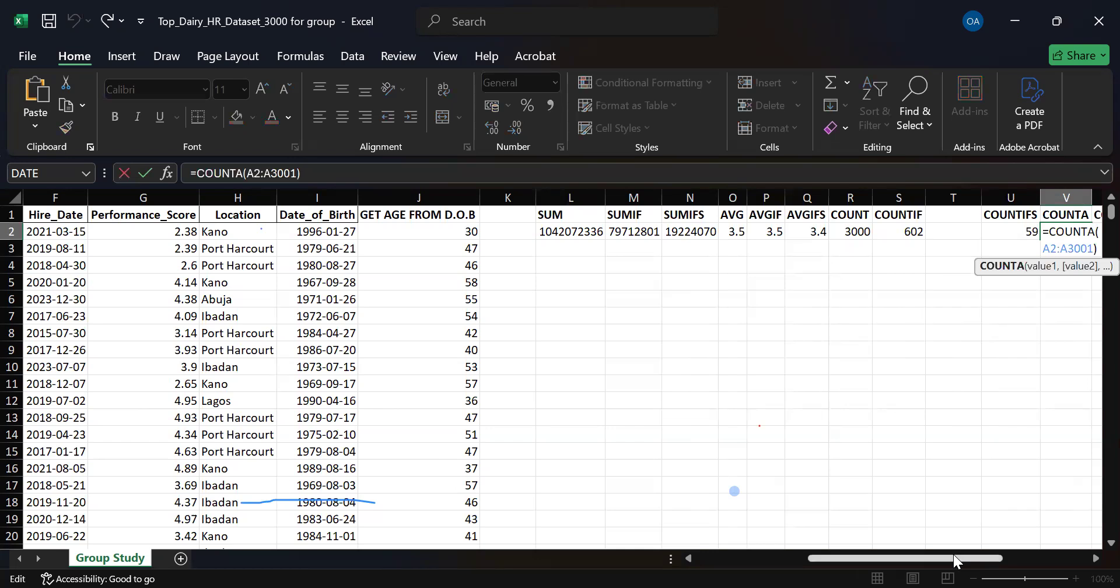
pyautogui.hscroll(3, 905, 232)
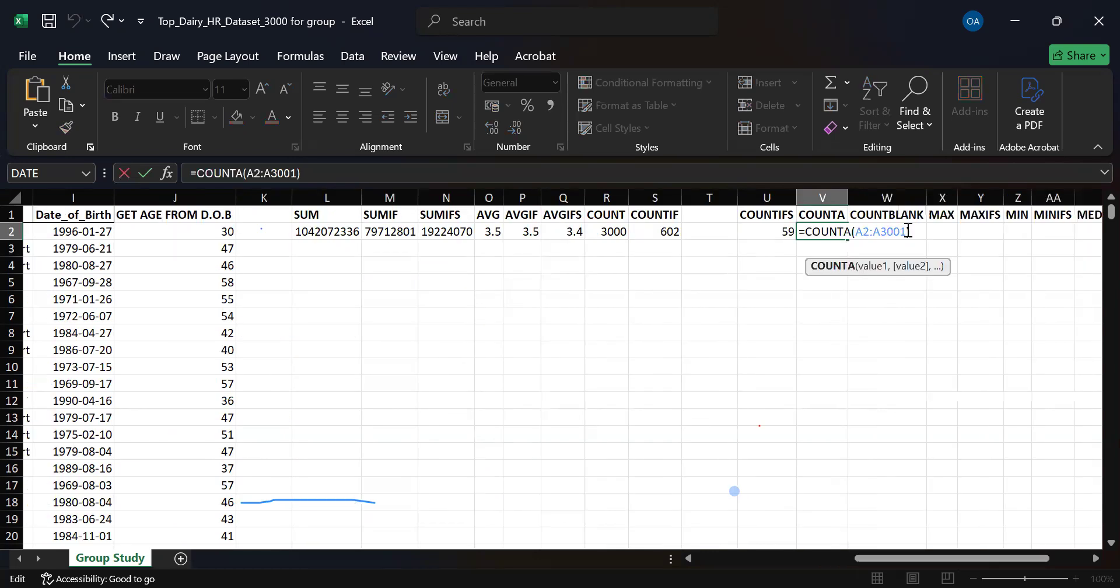
pyautogui.click(905, 231)
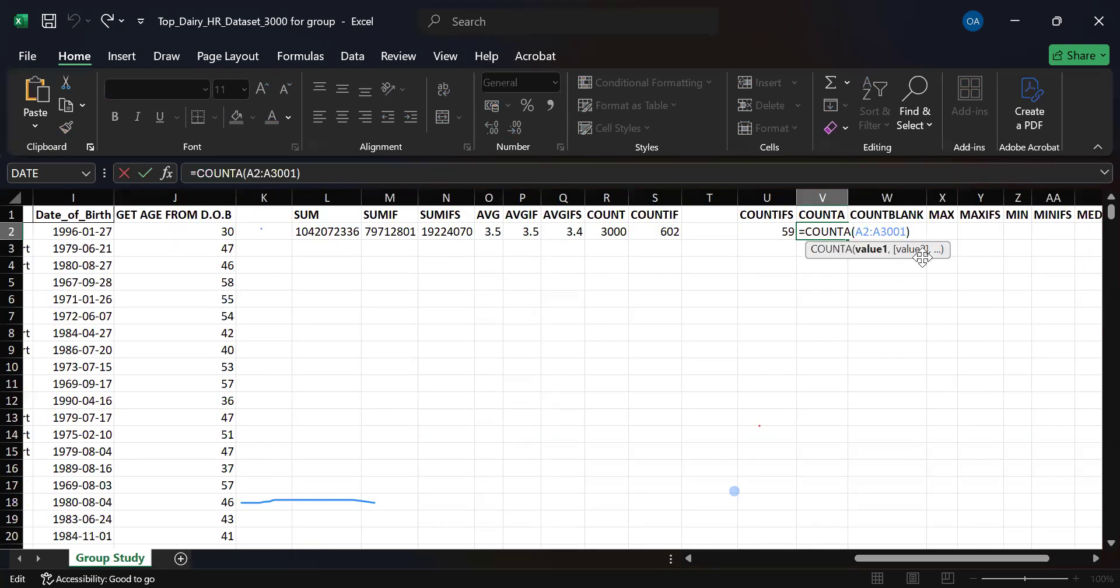
pyautogui.press('BackSpace')
pyautogui.press('BackSpace')
pyautogui.press('BackSpace')
pyautogui.press('BackSpace')
pyautogui.press('BackSpace')
pyautogui.press('BackSpace')
pyautogui.press('BackSpace')
pyautogui.press('BackSpace')
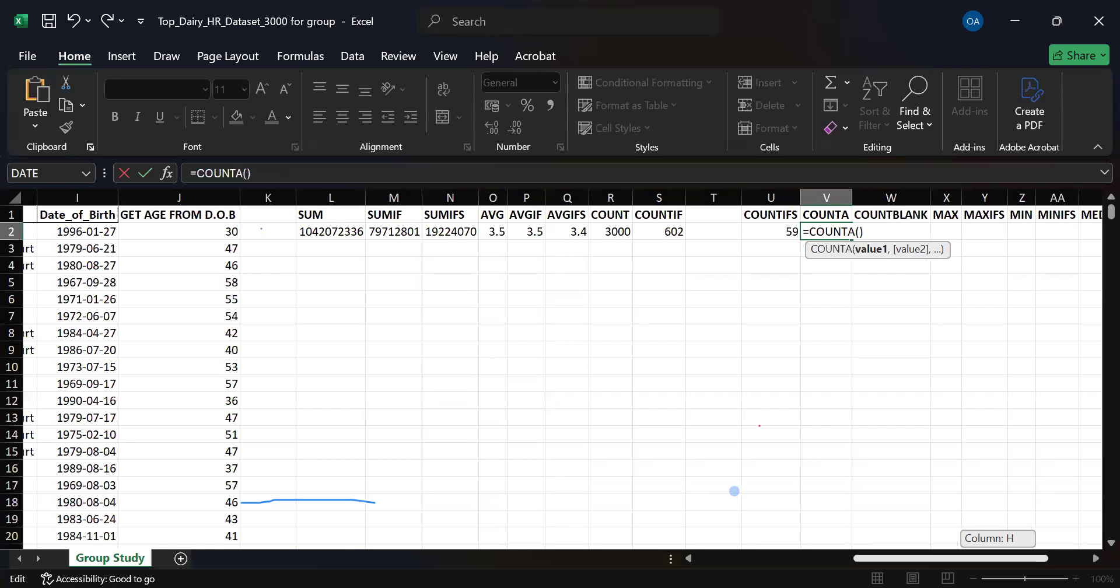
# Set the COUNTA range in V2 to the Email column including its header, C1:C3001, and enter the formula.
pyautogui.hscroll(-7, 305, 227)
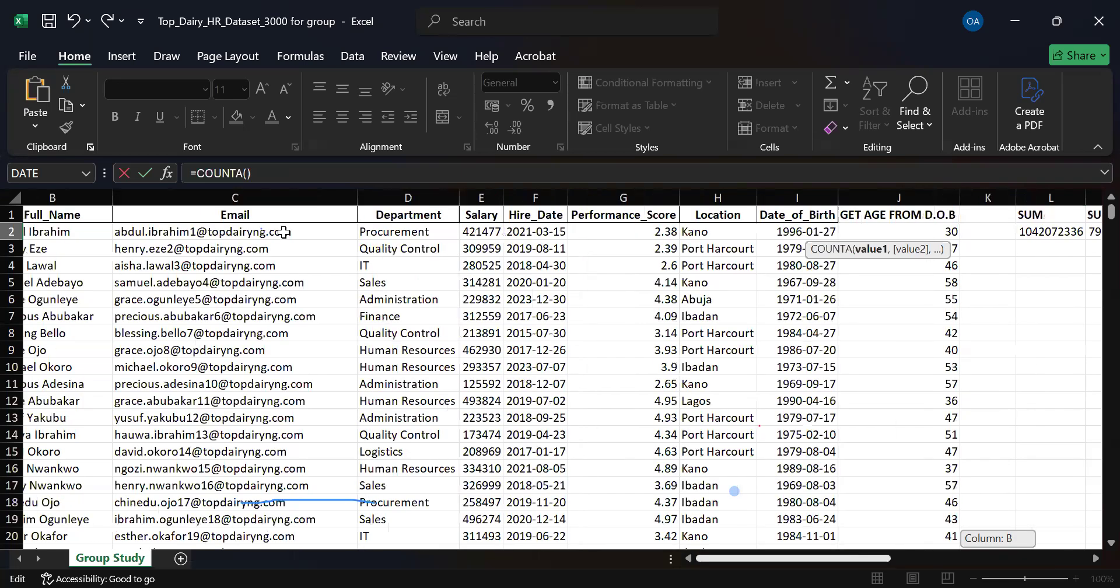
pyautogui.hscroll(-1, 270, 219)
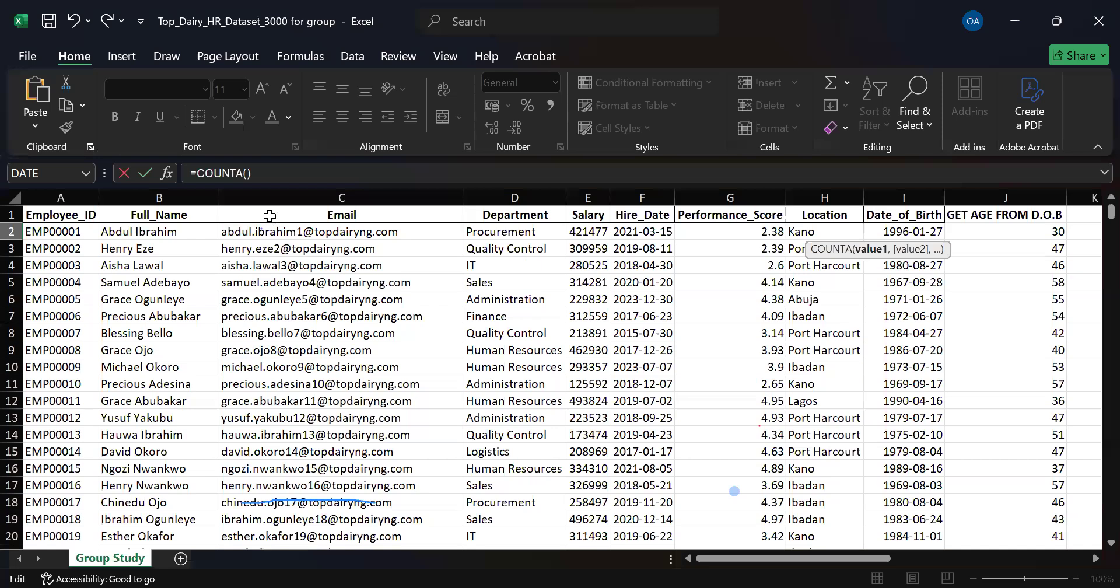
pyautogui.click(269, 216)
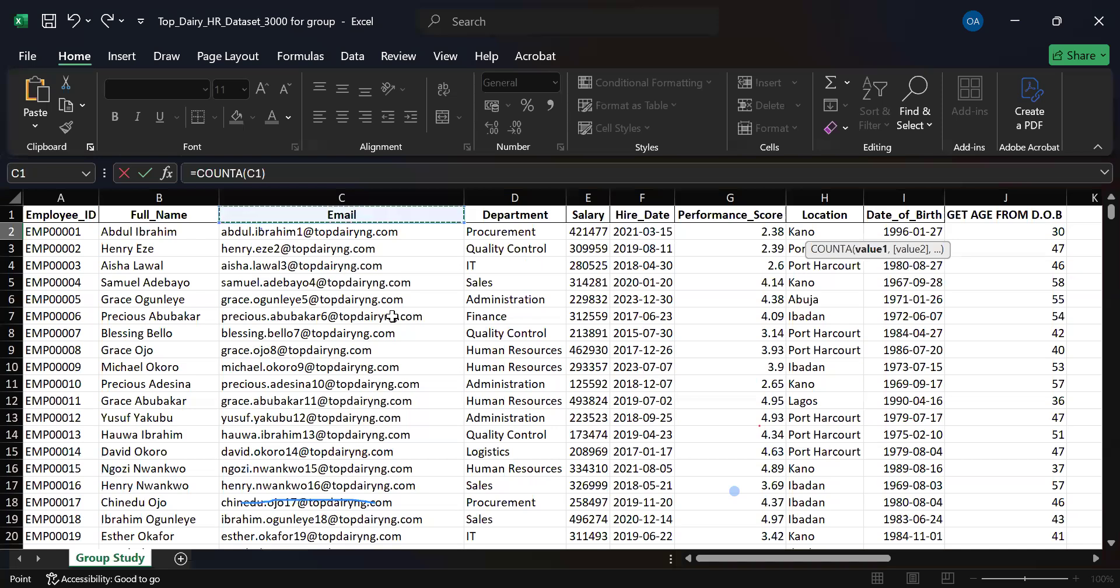
pyautogui.hotkey('ctrl', 'shift', 'Down')
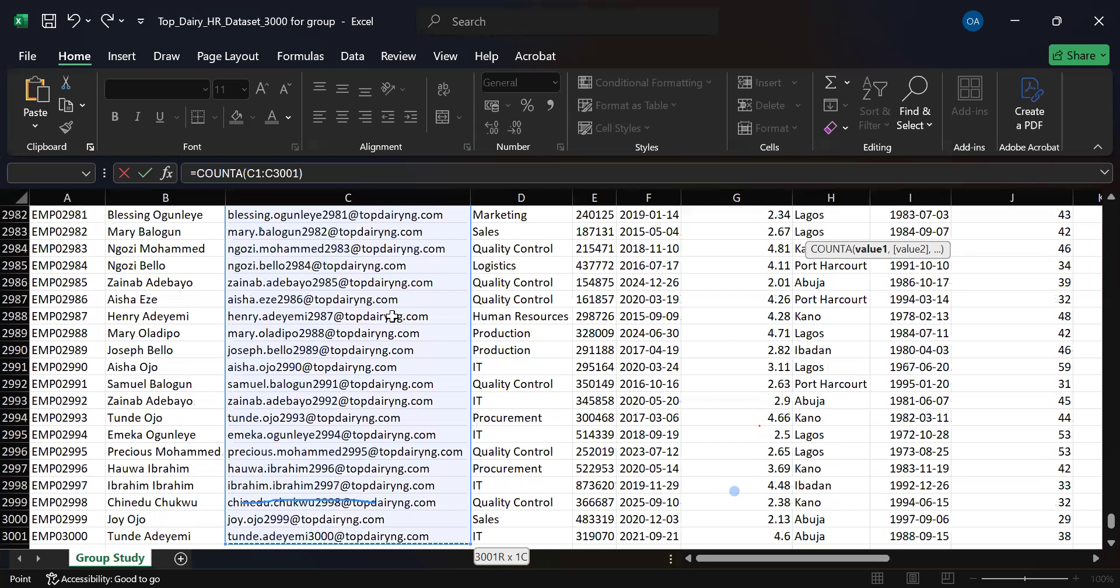
pyautogui.press('Return')
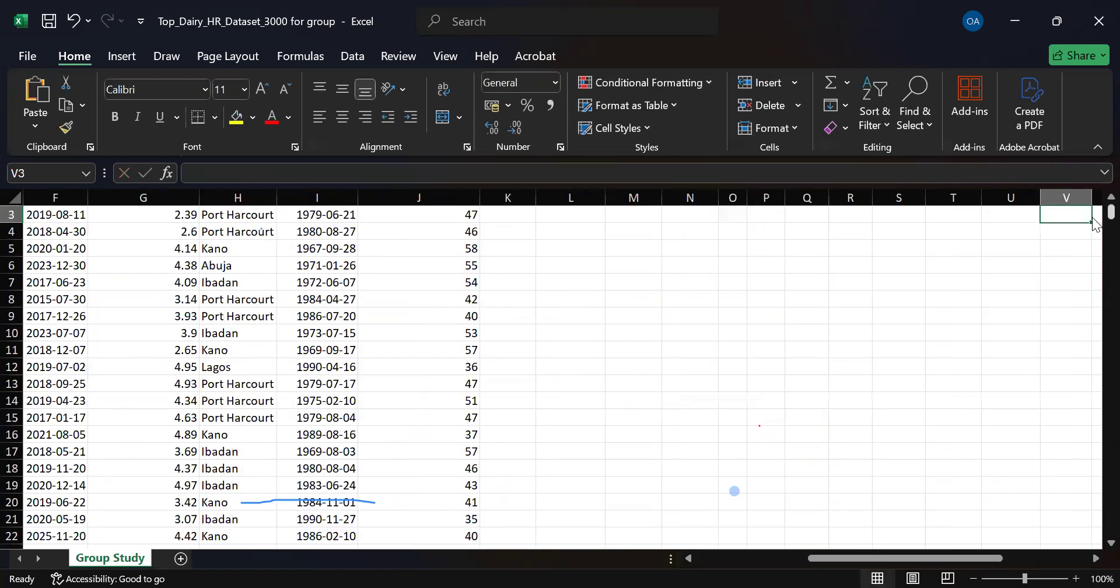
pyautogui.scroll(1, 1094, 213)
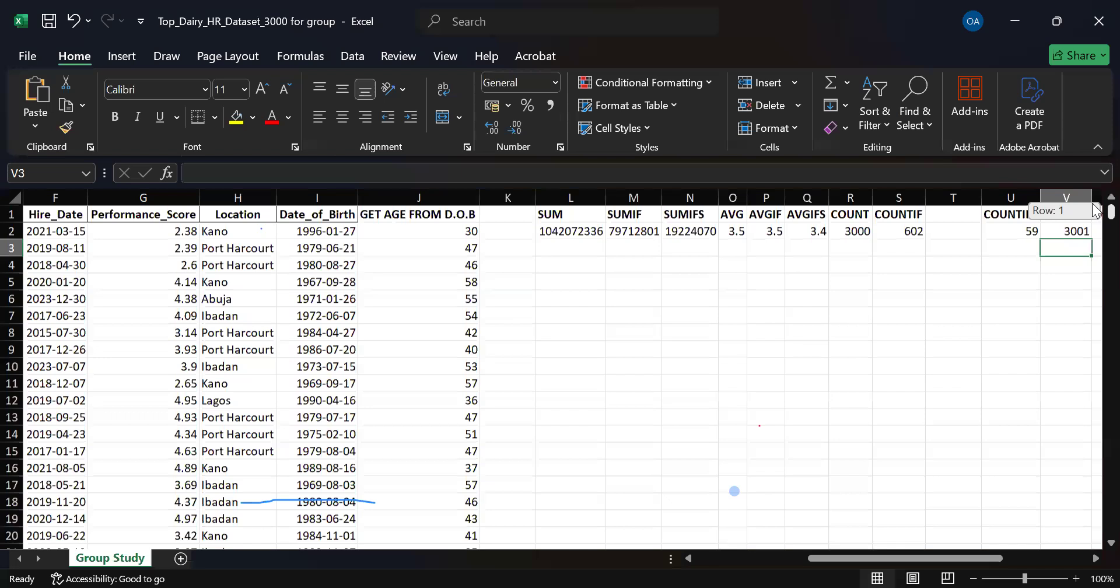
# Examine the Email header in C1 and the first data cells of the Email and Employee_ID columns.
pyautogui.moveTo(859, 555); pyautogui.dragTo(742, 561)
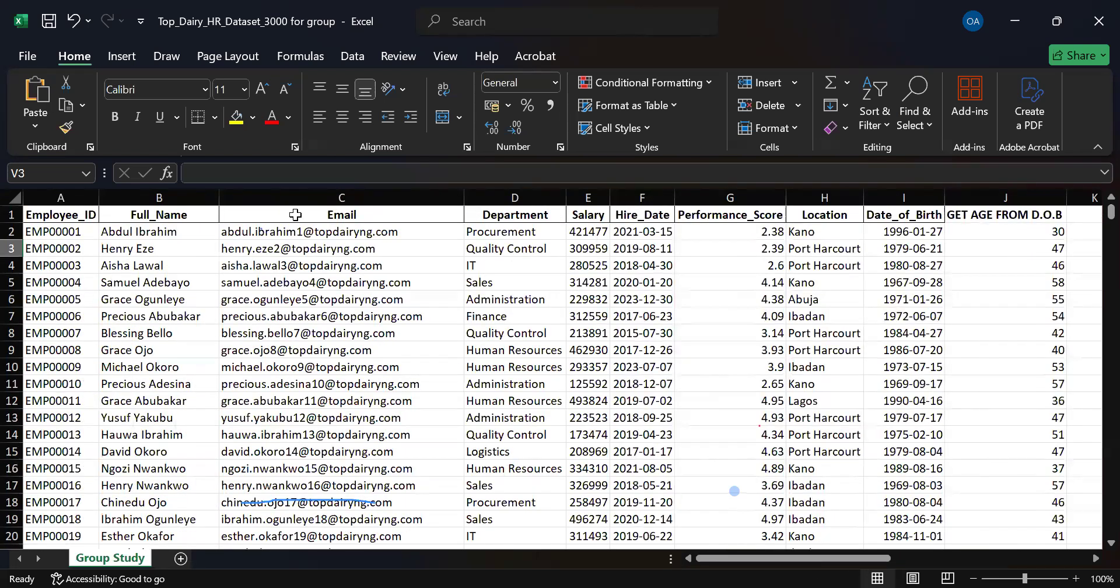
pyautogui.click(322, 215)
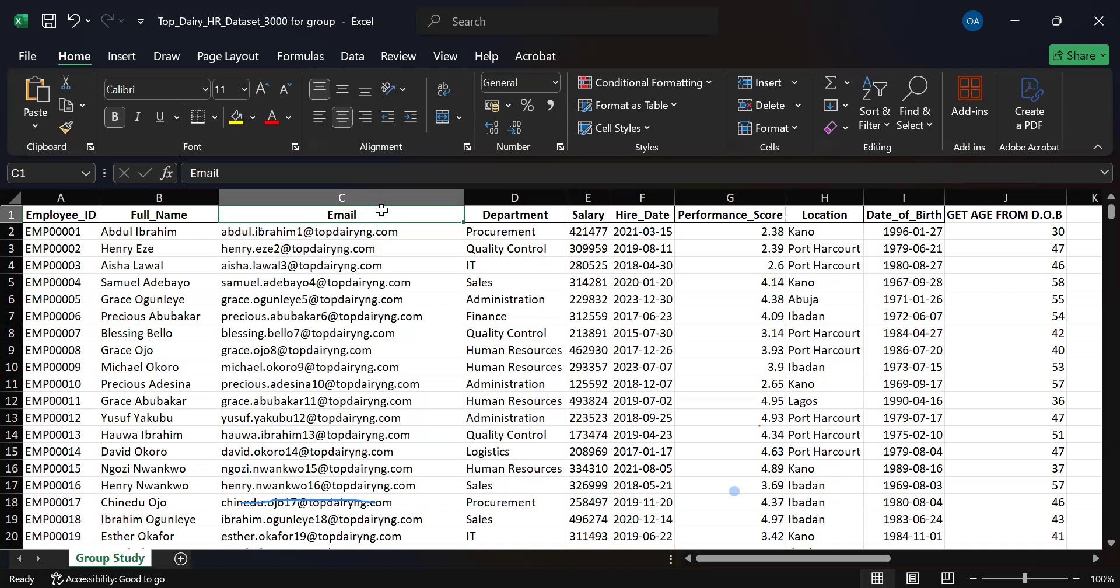
pyautogui.moveTo(922, 559); pyautogui.dragTo(350, 232)
pyautogui.click(347, 232)
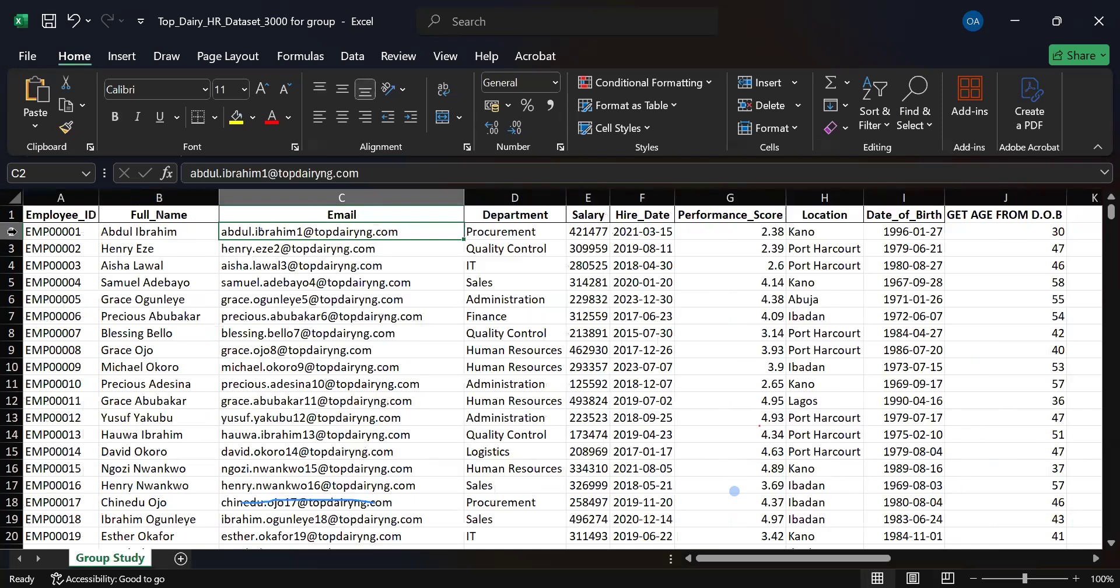
pyautogui.click(75, 232)
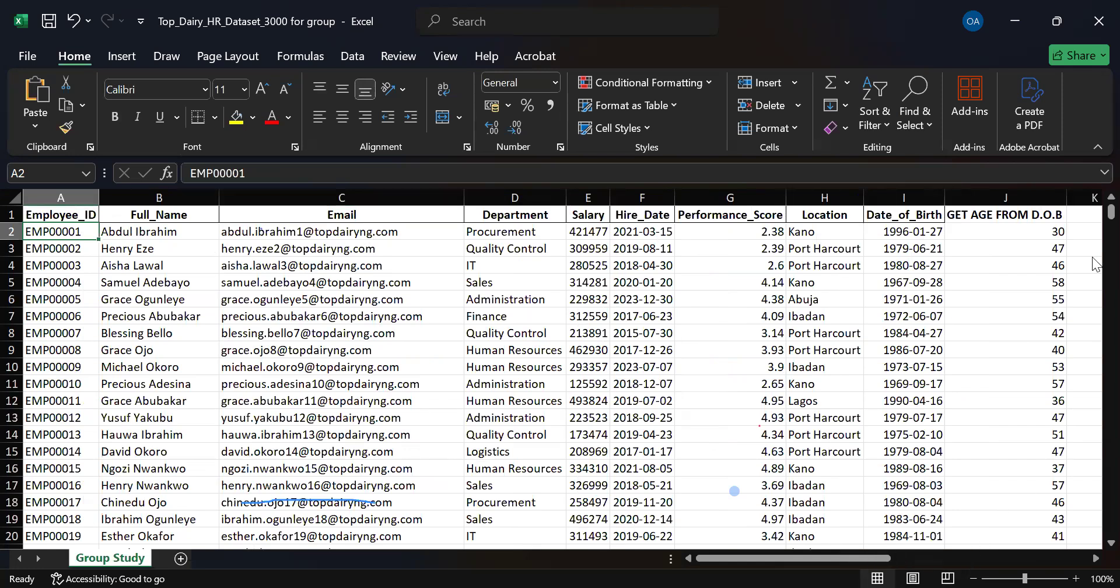
# Reopen the COUNTA formula in V2 and clear the C1:C3001 range from it.
pyautogui.hscroll(5, 1095, 260)
pyautogui.doubleClick(1072, 232)
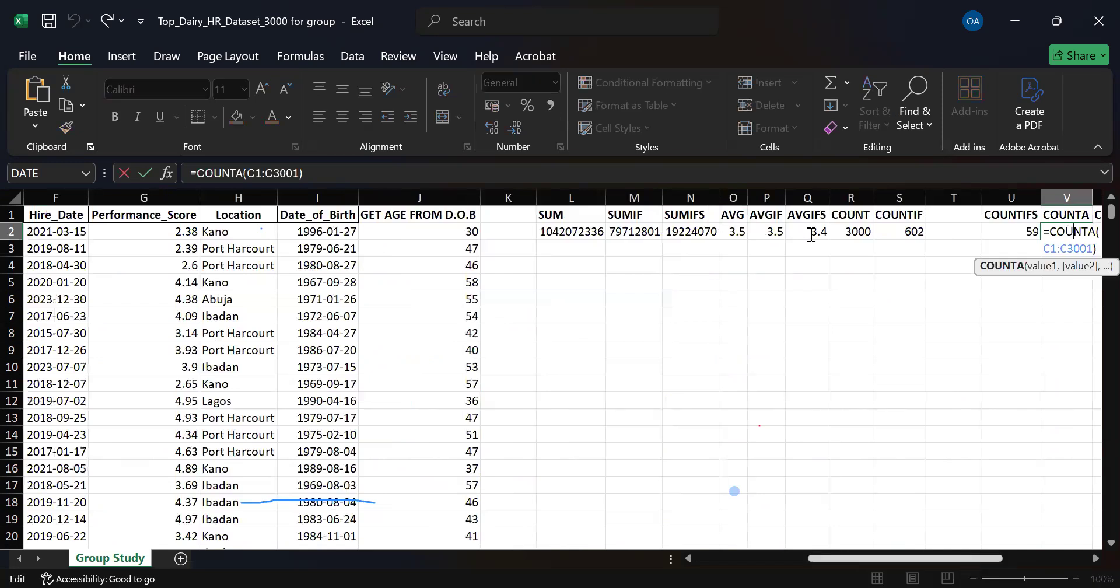
pyautogui.moveTo(999, 554); pyautogui.dragTo(1001, 555)
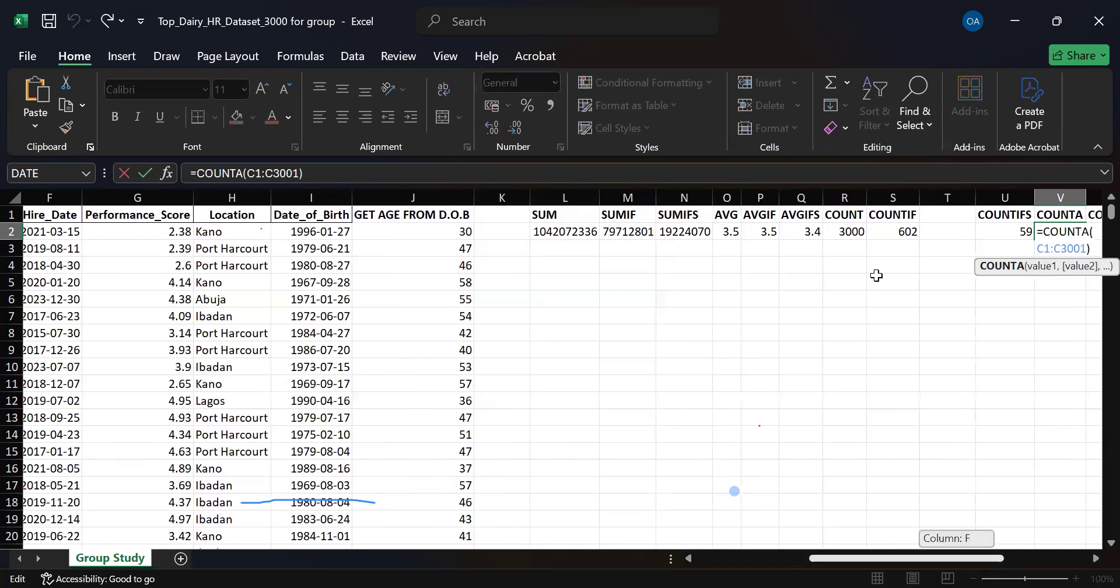
pyautogui.press('BackSpace')
pyautogui.press('BackSpace')
pyautogui.press('BackSpace')
pyautogui.press('BackSpace')
pyautogui.press('BackSpace')
pyautogui.press('BackSpace')
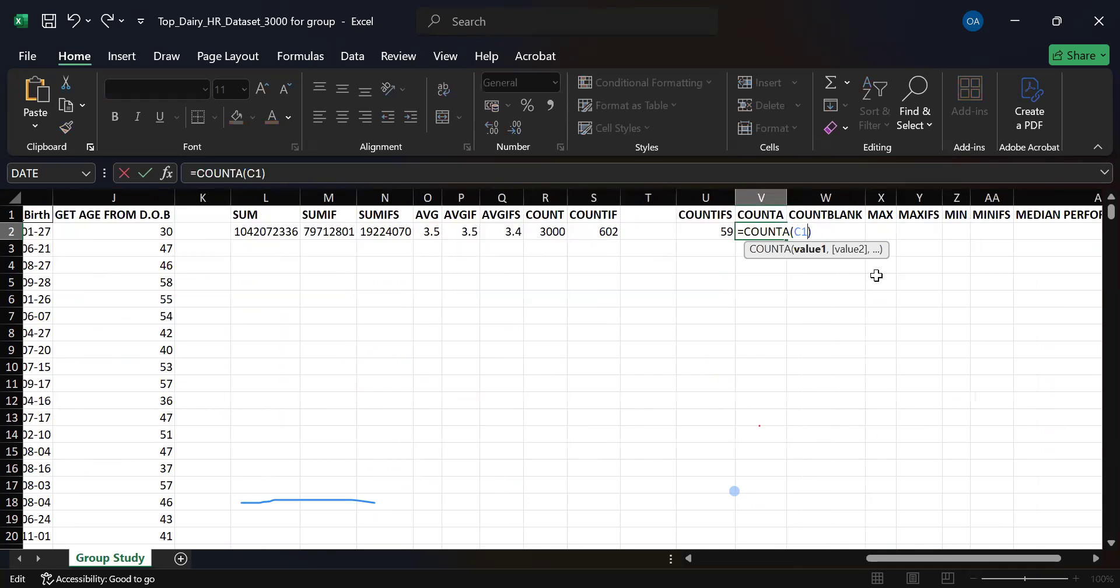
pyautogui.press('BackSpace')
pyautogui.press('BackSpace')
# Set the COUNTA range in V2 to the Email data without its header, C2:C3001, and enter the formula.
pyautogui.hscroll(-5, 877, 275)
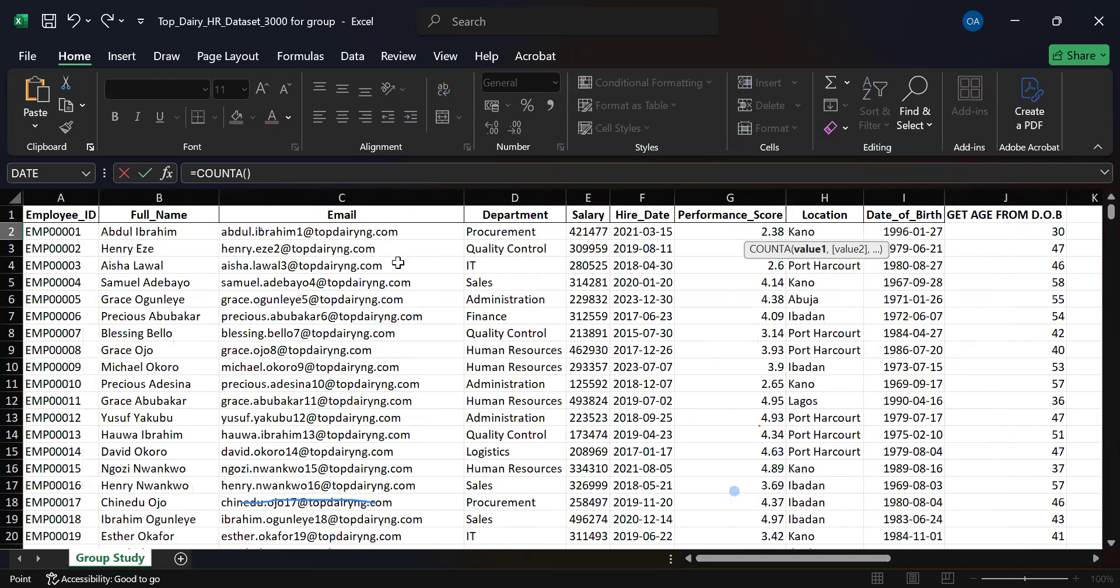
pyautogui.click(398, 234)
pyautogui.hotkey('ctrl', 'shift', 'Down')
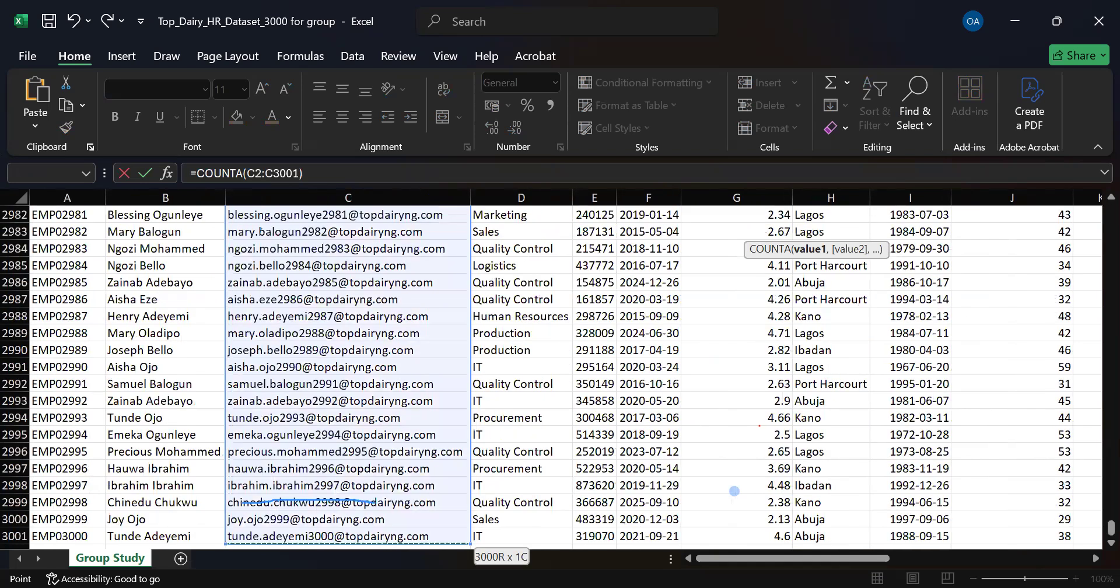
pyautogui.press('Return')
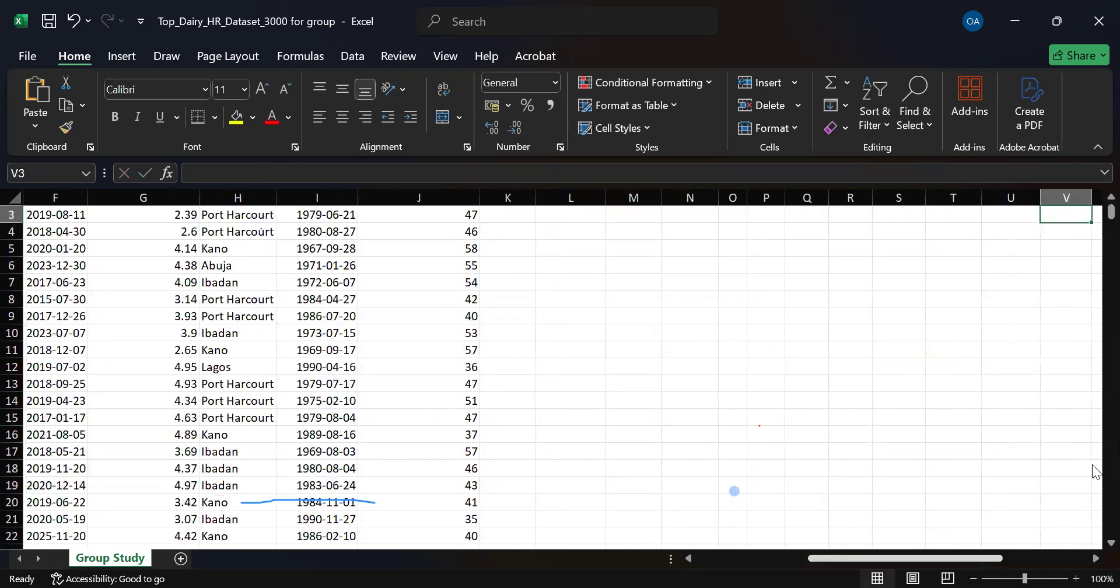
pyautogui.moveTo(1092, 468); pyautogui.dragTo(1095, 218)
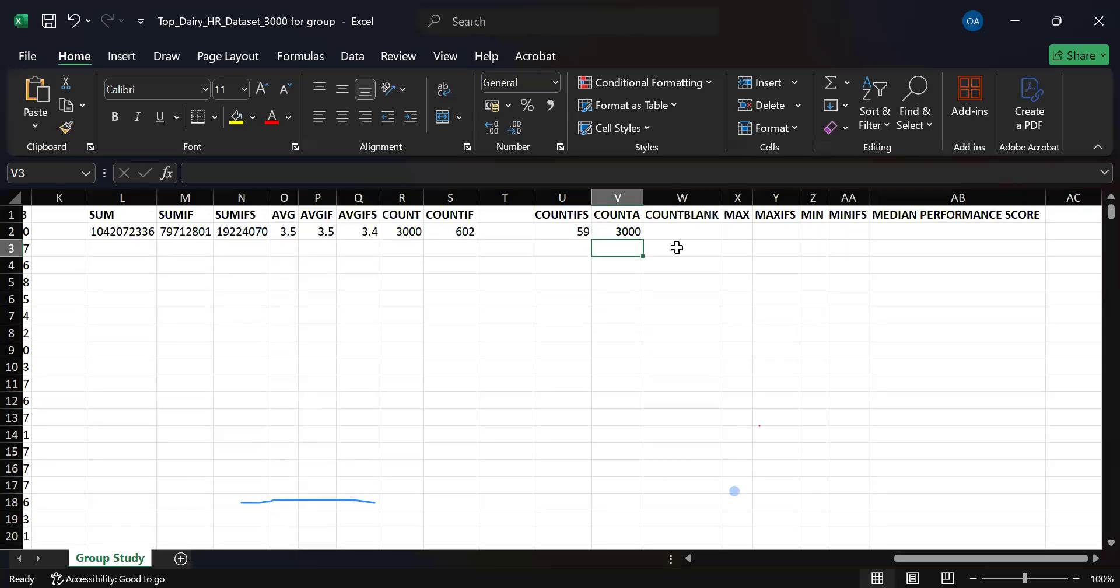
# Review the COUNTA formula in V2 with its highlighted Email range down to the last row, and view the COUNTIFS formula in U2.
pyautogui.click(609, 232)
pyautogui.moveTo(912, 560); pyautogui.dragTo(843, 561)
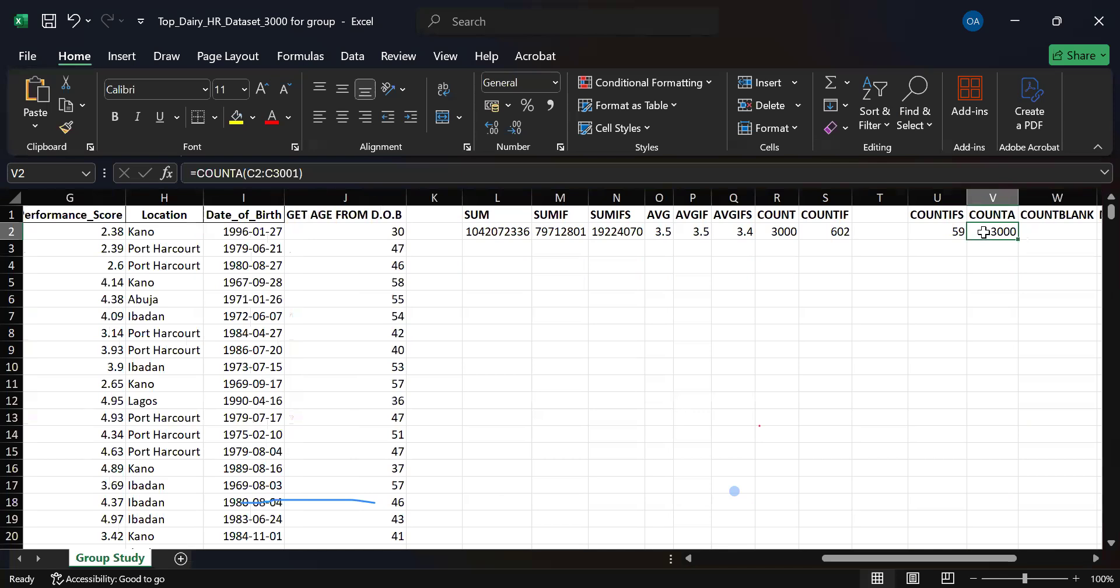
pyautogui.doubleClick(983, 232)
pyautogui.moveTo(937, 554); pyautogui.dragTo(856, 558)
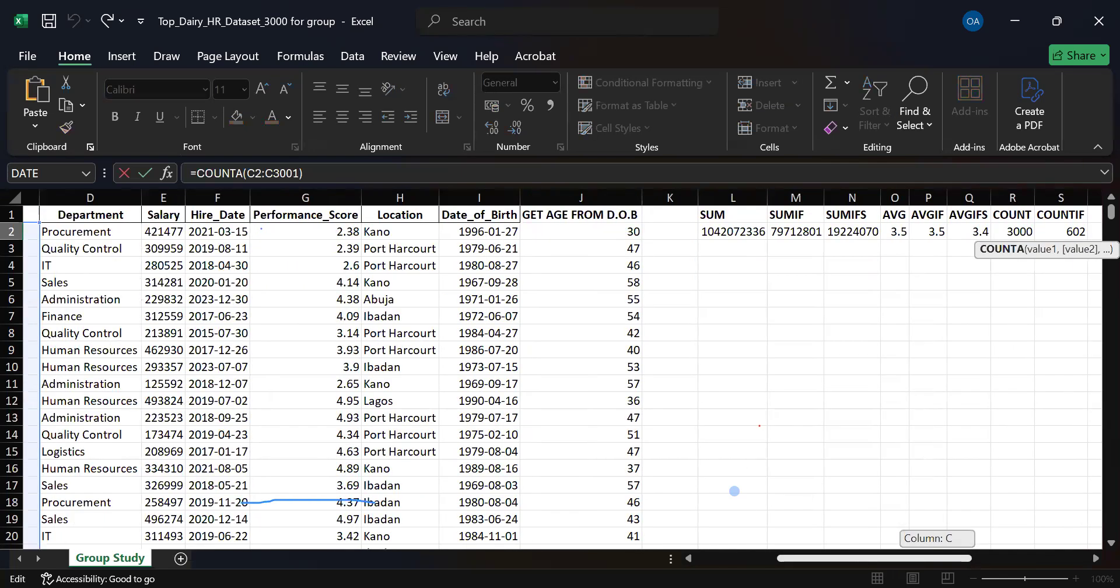
pyautogui.moveTo(856, 558); pyautogui.dragTo(883, 558)
pyautogui.moveTo(1101, 210); pyautogui.dragTo(1102, 537)
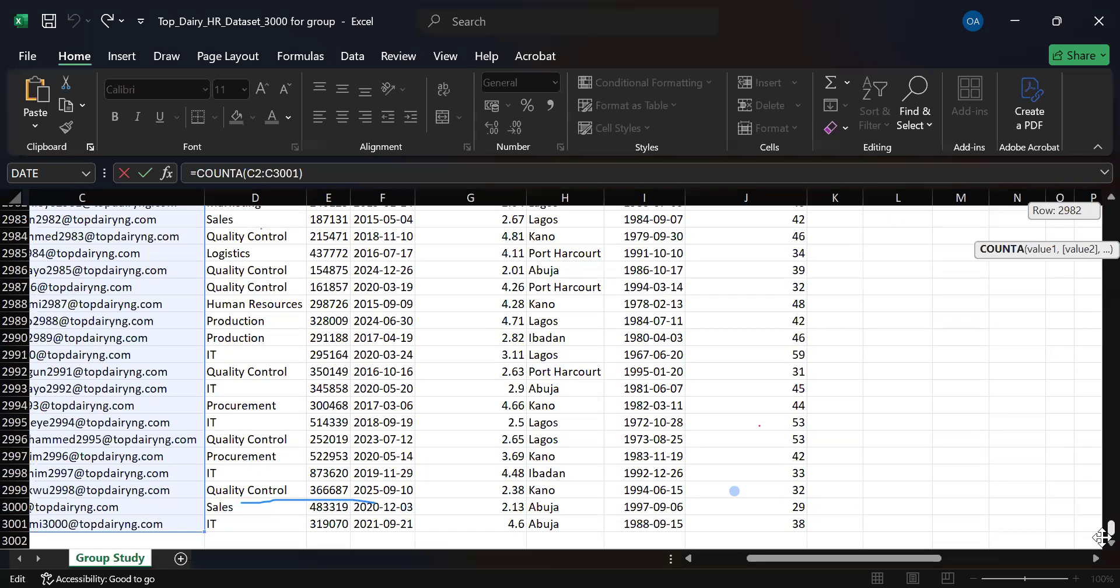
pyautogui.moveTo(901, 558); pyautogui.dragTo(874, 562)
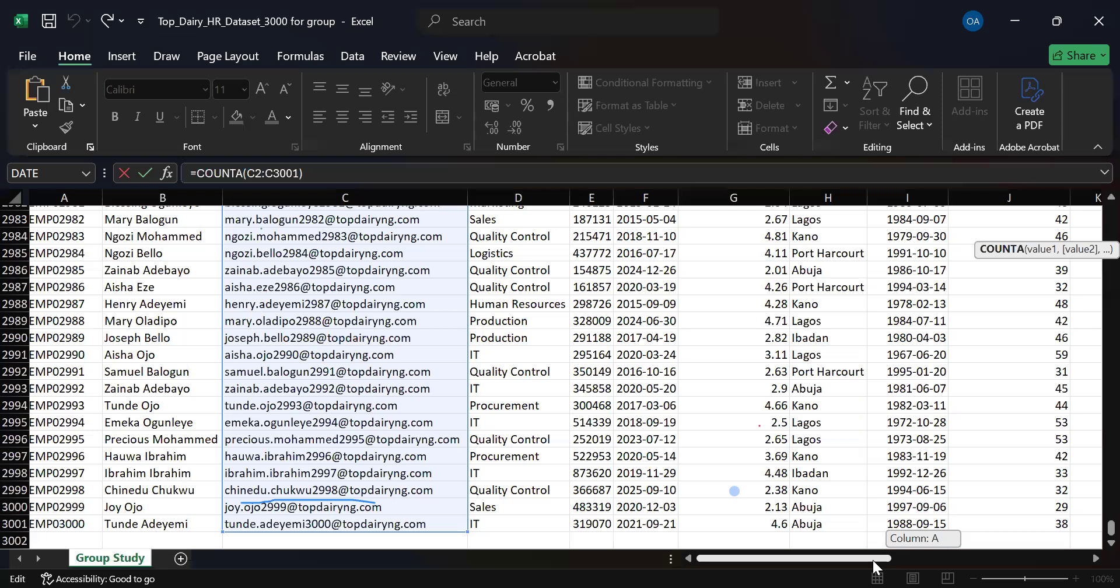
pyautogui.moveTo(874, 566); pyautogui.dragTo(1098, 178)
pyautogui.press('Return')
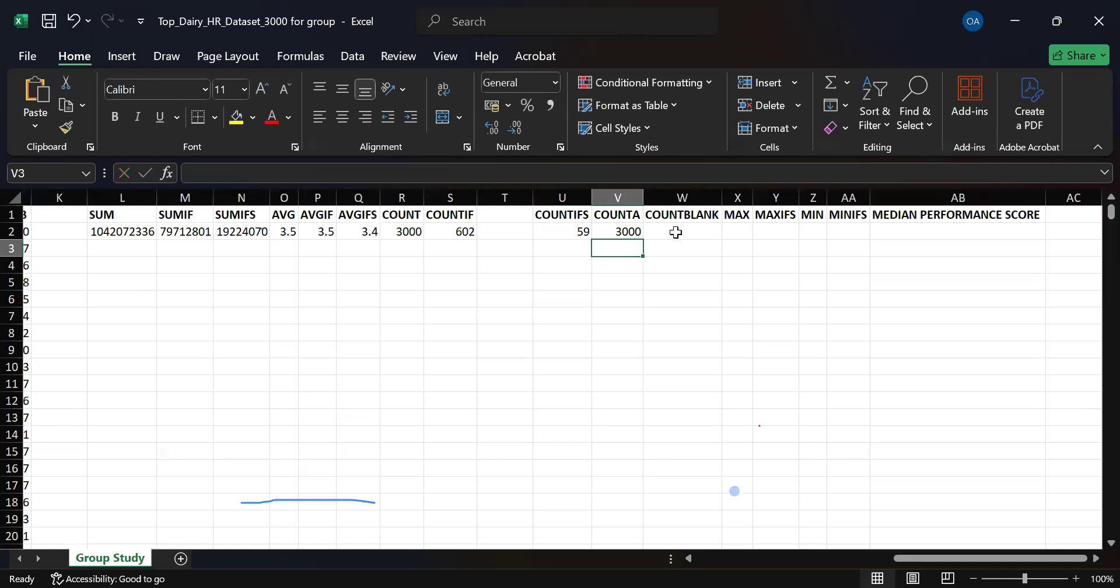
pyautogui.press('Up')
pyautogui.press('Left')
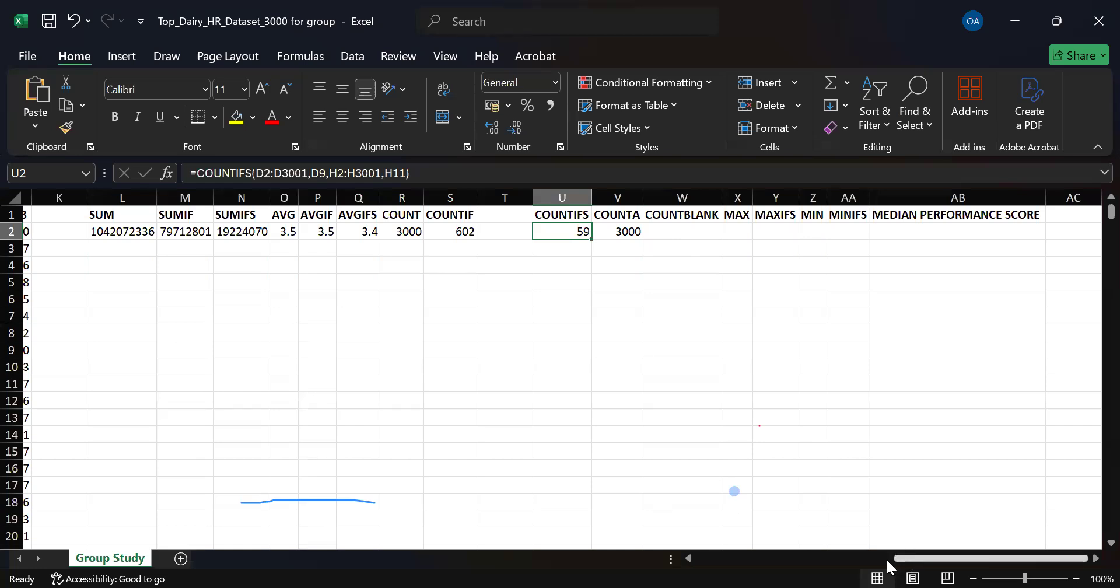
pyautogui.moveTo(913, 563); pyautogui.dragTo(868, 563)
# Start a COUNTBLANK formula in W2.
pyautogui.click(927, 315)
pyautogui.click(922, 231)
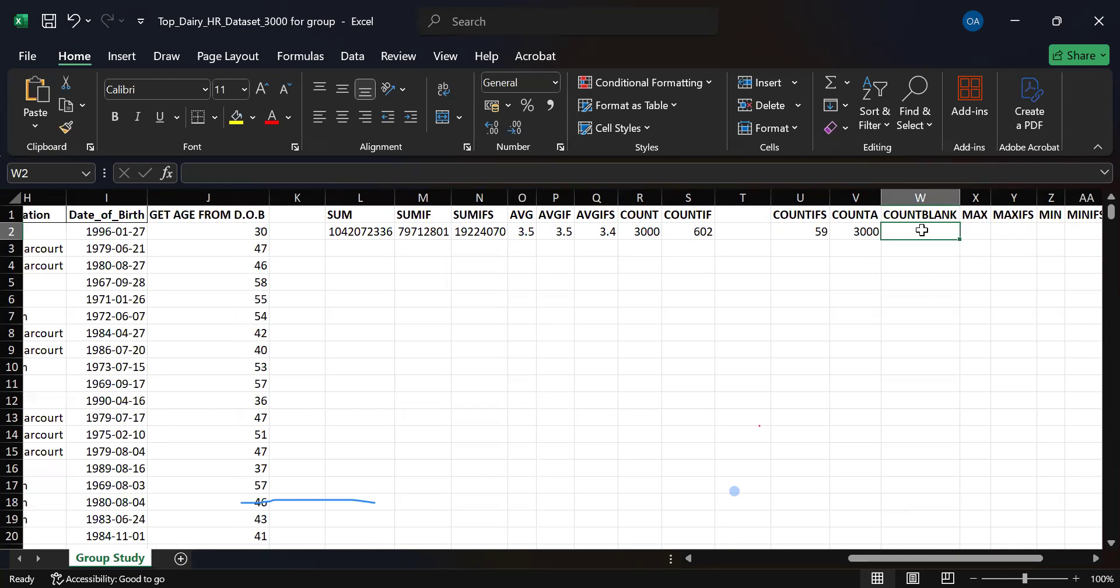
pyautogui.moveTo(1026, 559); pyautogui.dragTo(953, 561)
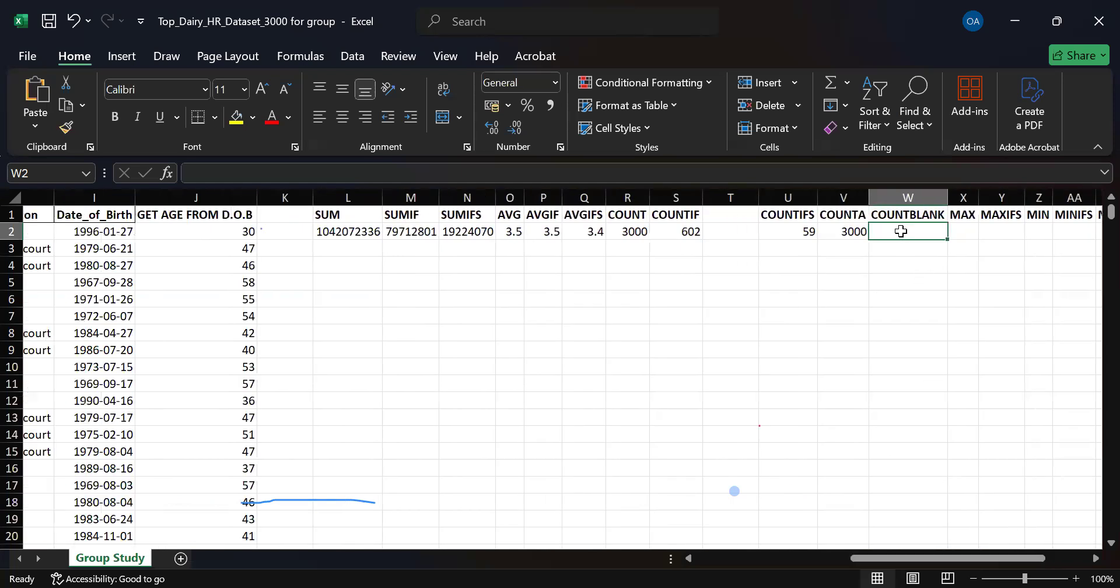
pyautogui.write('=')
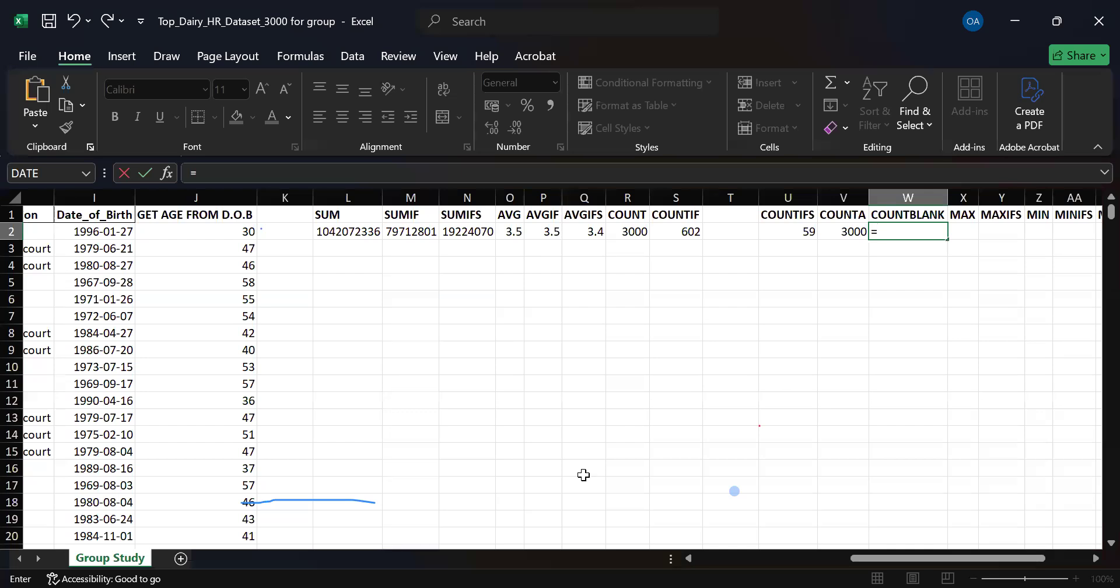
pyautogui.write('coun')
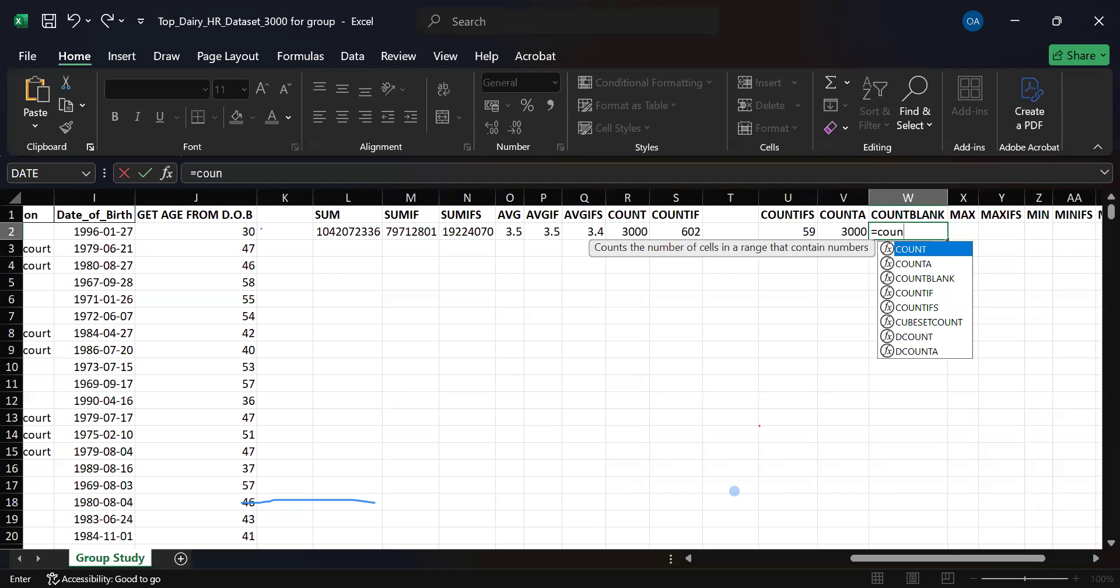
pyautogui.press('Down')
pyautogui.press('Down')
pyautogui.press('Tab')
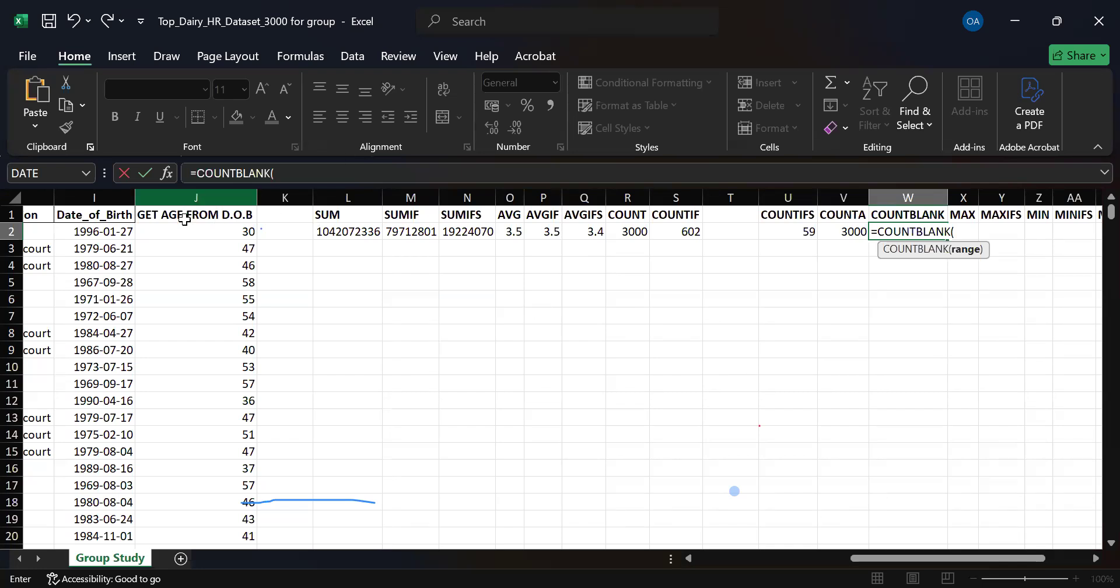
# Set the COUNTBLANK range in W2 to the summary block L1:Q4 and enter the formula.
pyautogui.moveTo(981, 559); pyautogui.dragTo(895, 543)
pyautogui.moveTo(895, 544); pyautogui.dragTo(863, 443)
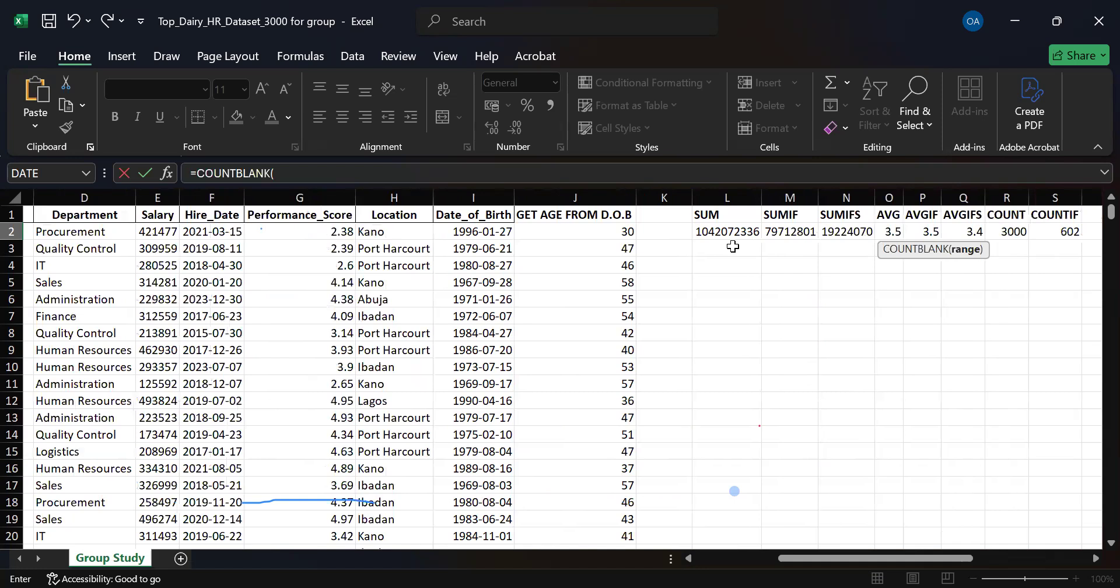
pyautogui.moveTo(919, 561); pyautogui.dragTo(871, 465)
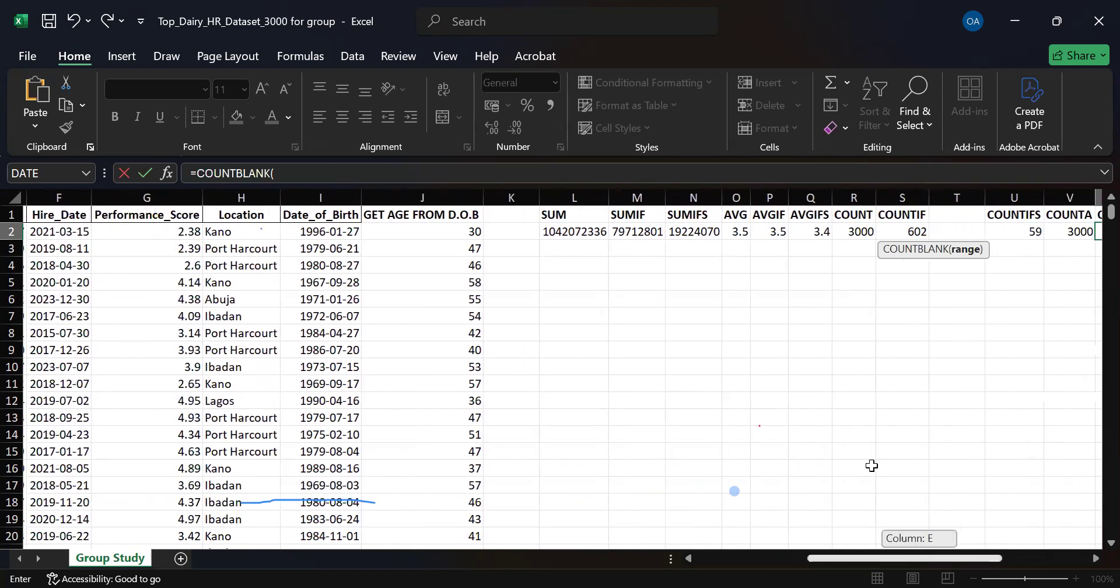
pyautogui.click(564, 217)
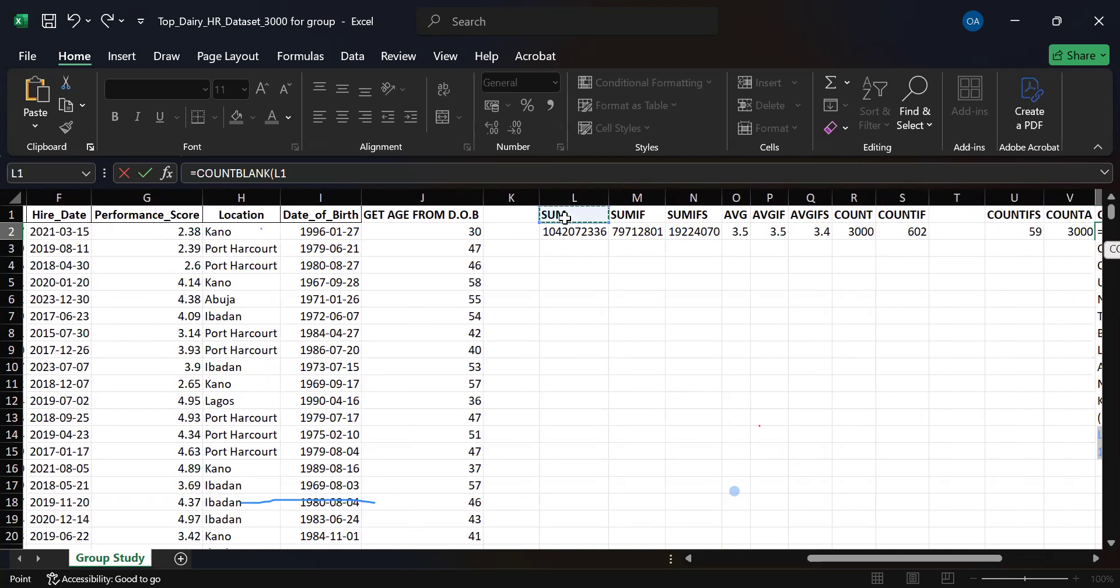
pyautogui.moveTo(564, 217); pyautogui.dragTo(807, 267)
pyautogui.moveTo(926, 558); pyautogui.dragTo(1027, 559)
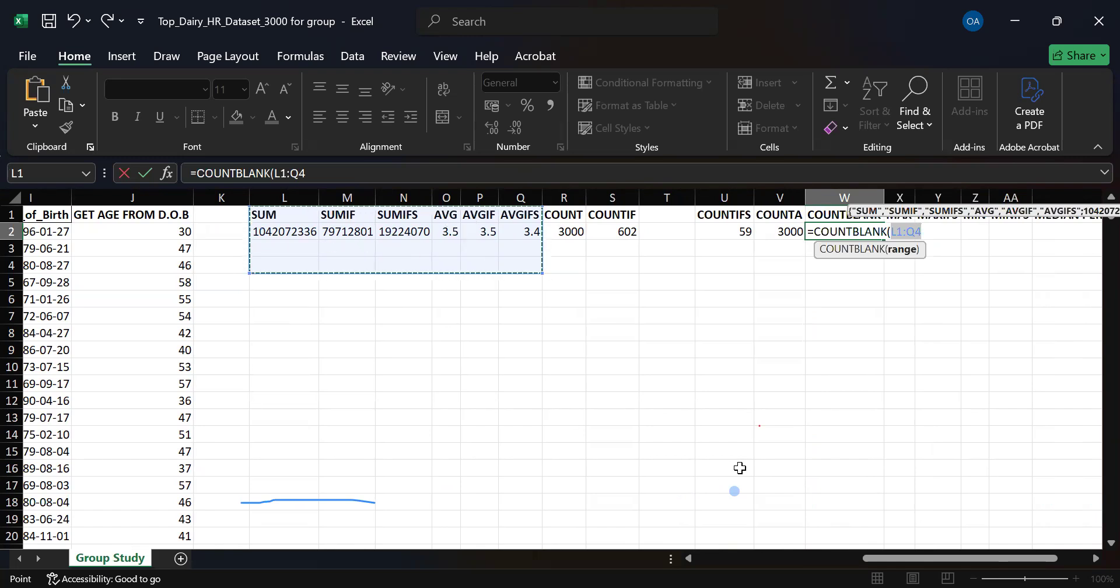
pyautogui.press('Return')
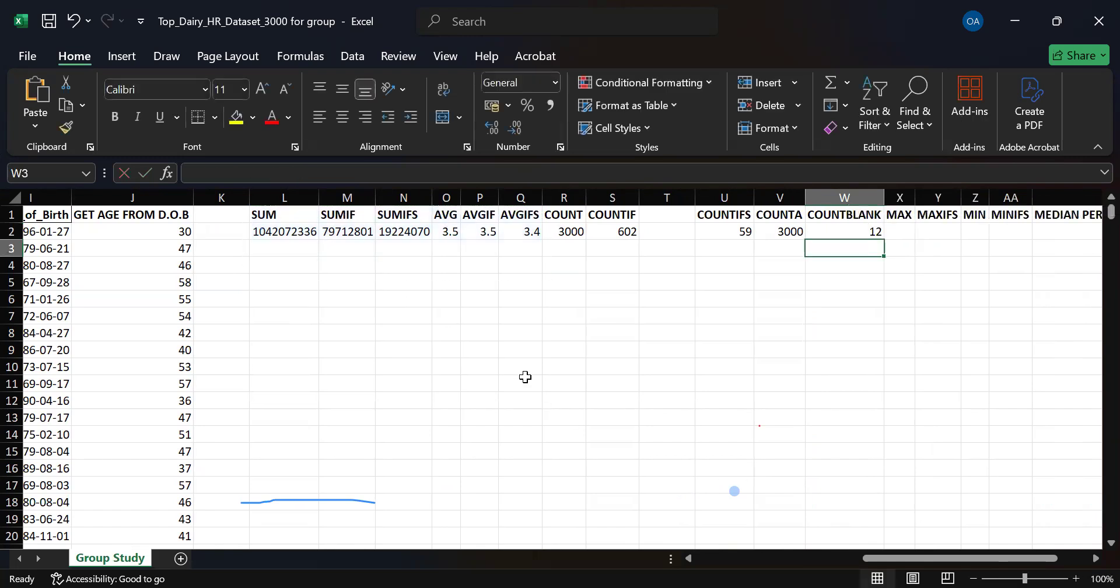
# Review the COUNTBLANK formula in W2 with its highlighted range, and look over the employee data columns.
pyautogui.doubleClick(846, 232)
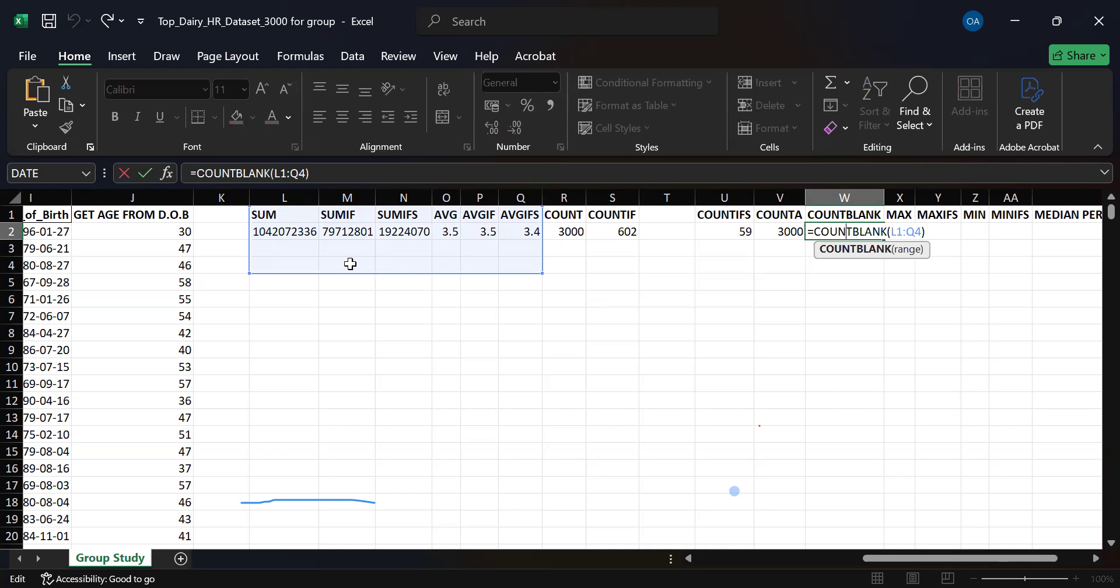
pyautogui.click(315, 264)
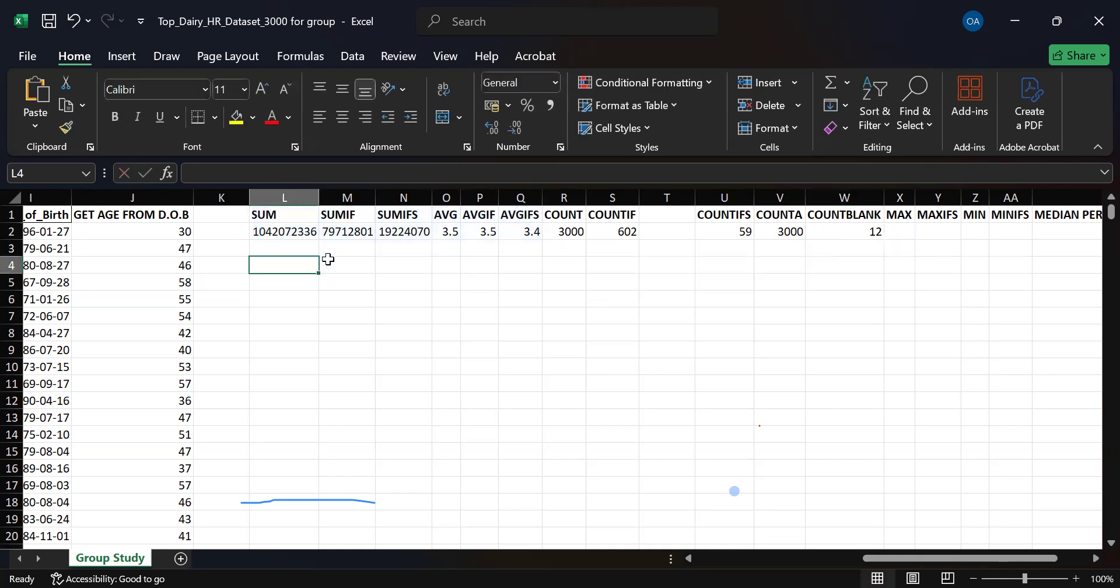
pyautogui.doubleClick(825, 232)
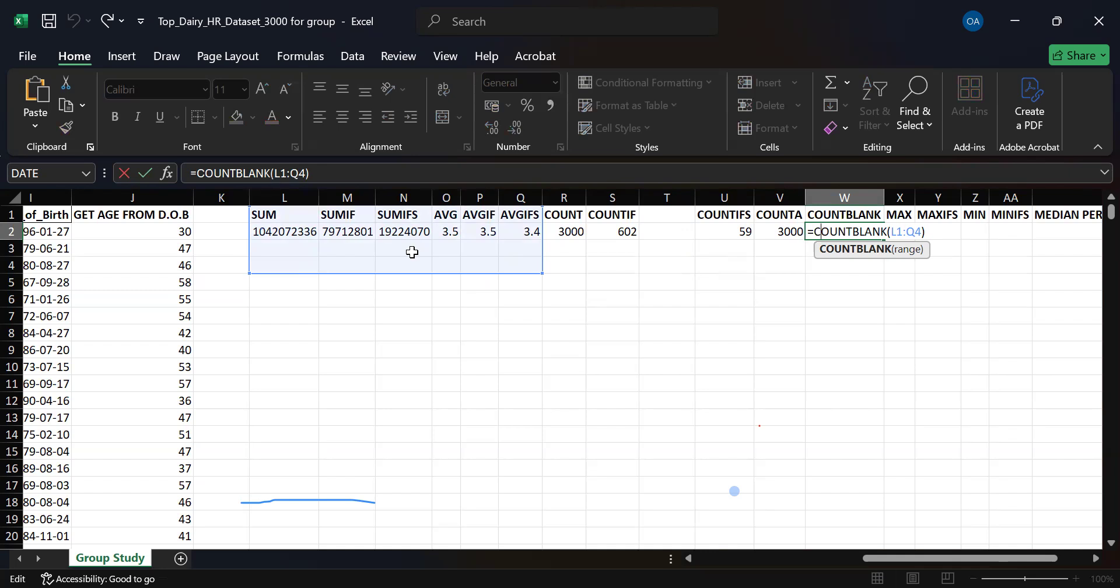
pyautogui.press('Return')
pyautogui.moveTo(904, 558); pyautogui.dragTo(432, 343)
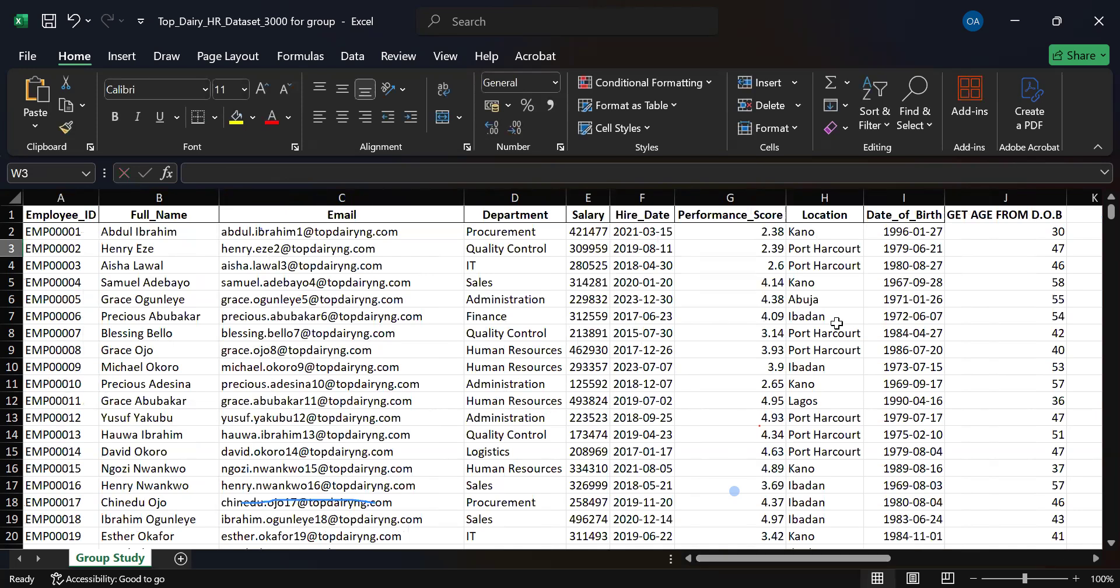
# Replace the COUNTBLANK range in W2 with the Date_of_Birth data, I2:I3001, and enter the formula.
pyautogui.moveTo(856, 557); pyautogui.dragTo(922, 558)
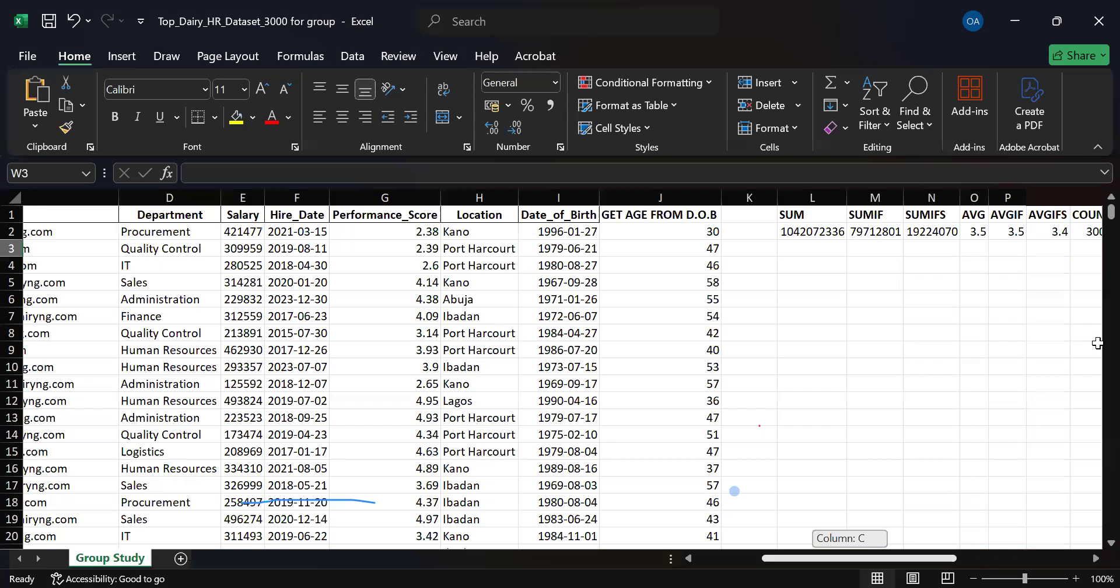
pyautogui.press('Up')
pyautogui.doubleClick(1050, 232)
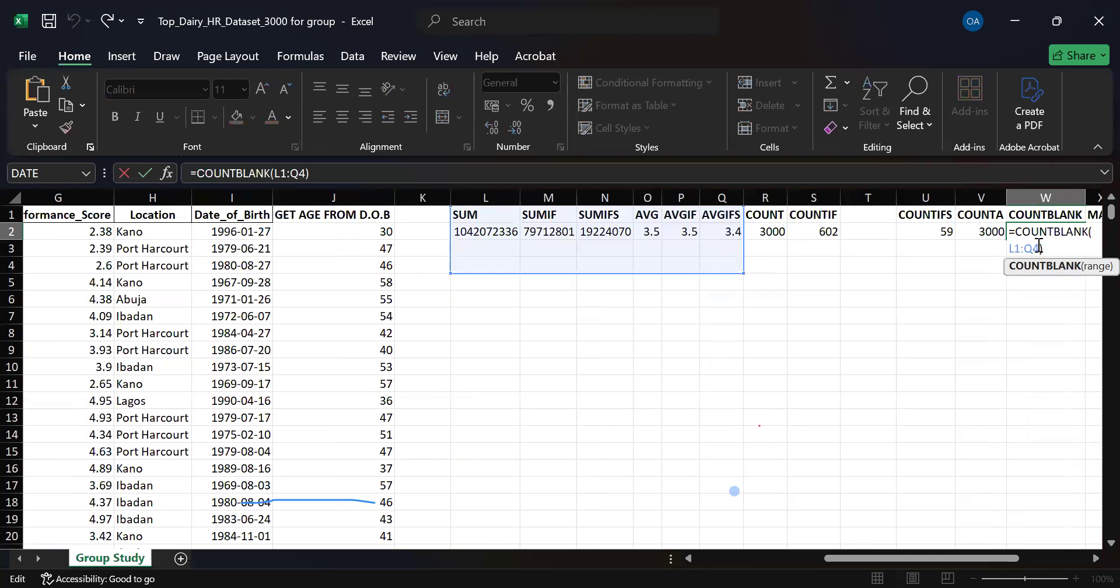
pyautogui.press('BackSpace')
pyautogui.press('BackSpace')
pyautogui.press('BackSpace')
pyautogui.press('BackSpace')
pyautogui.press('BackSpace')
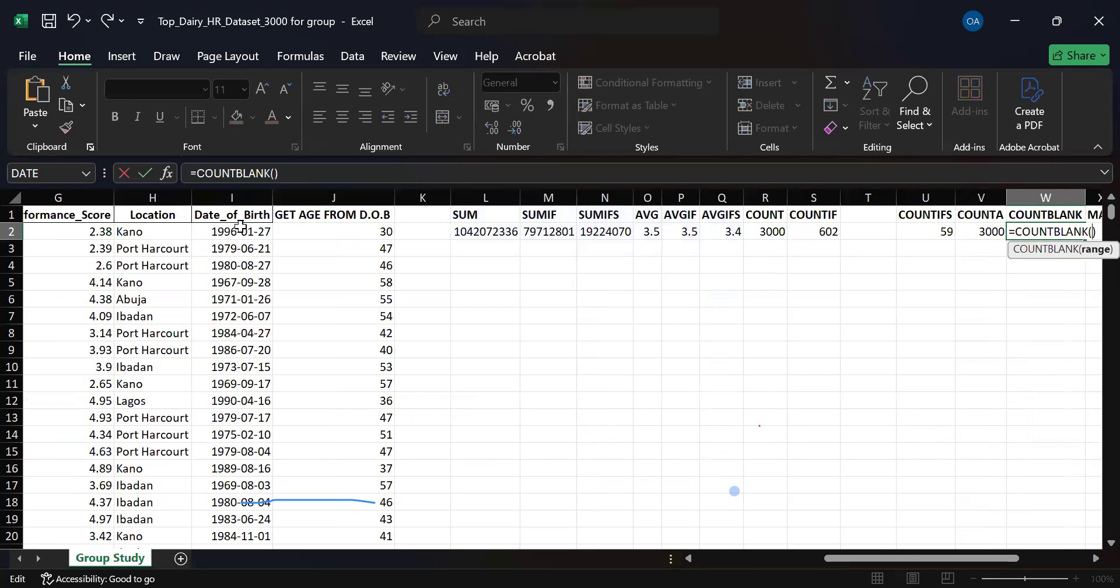
pyautogui.click(196, 232)
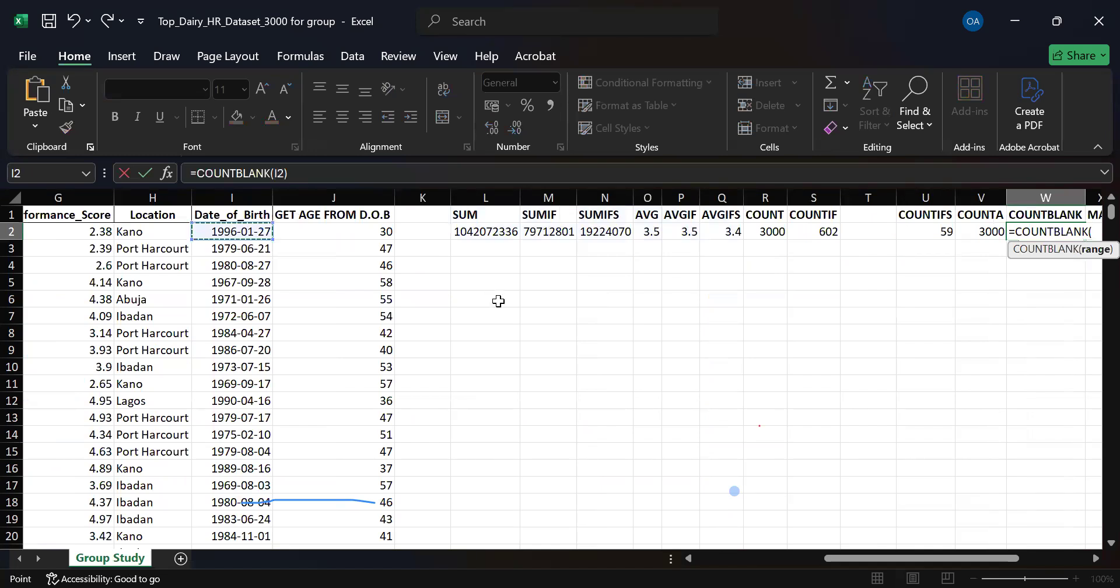
pyautogui.hotkey('ctrl', 'shift', 'Down')
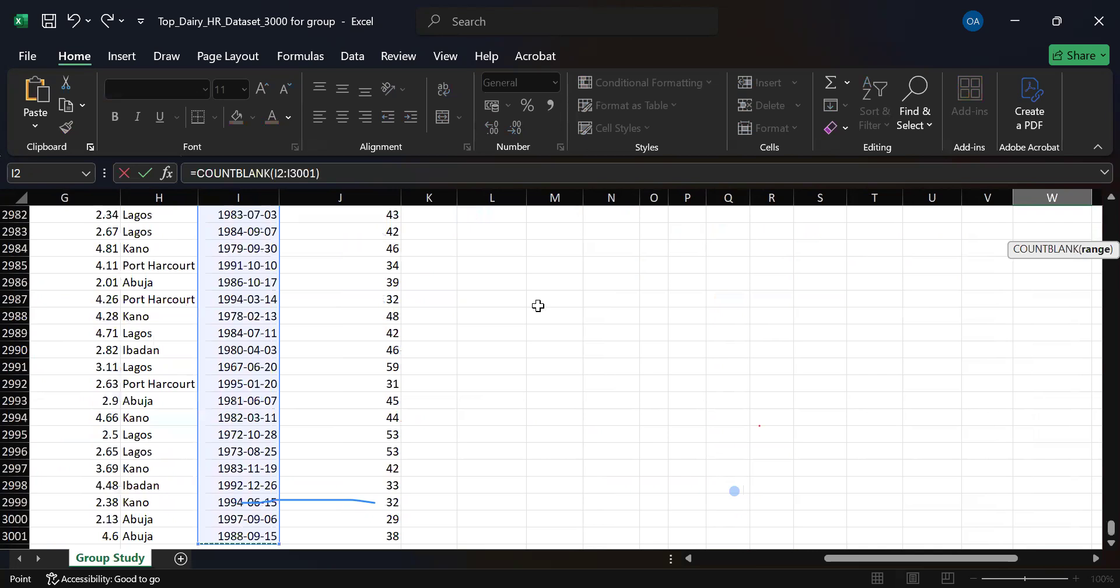
pyautogui.press('Return')
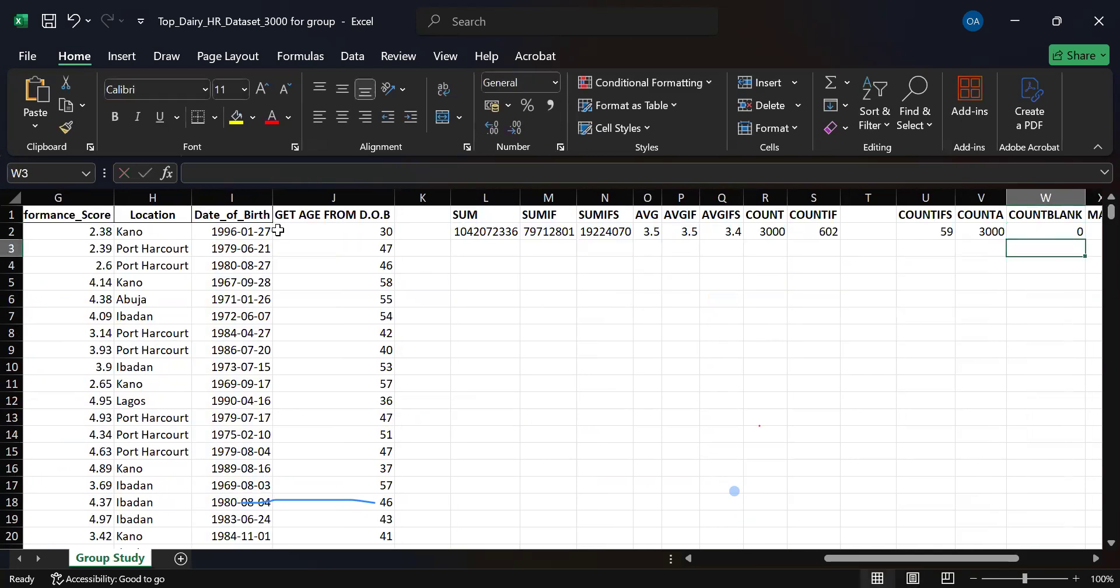
# Inspect the Date_of_Birth and age columns, the age formula in J2 and the COUNTBLANK formula in W2.
pyautogui.click(232, 197)
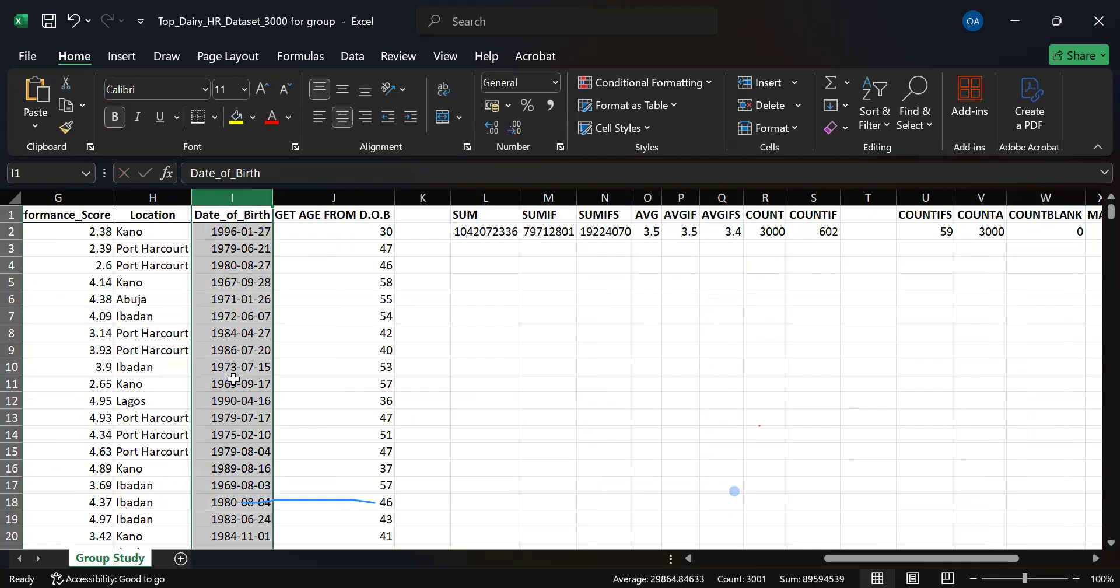
pyautogui.click(319, 194)
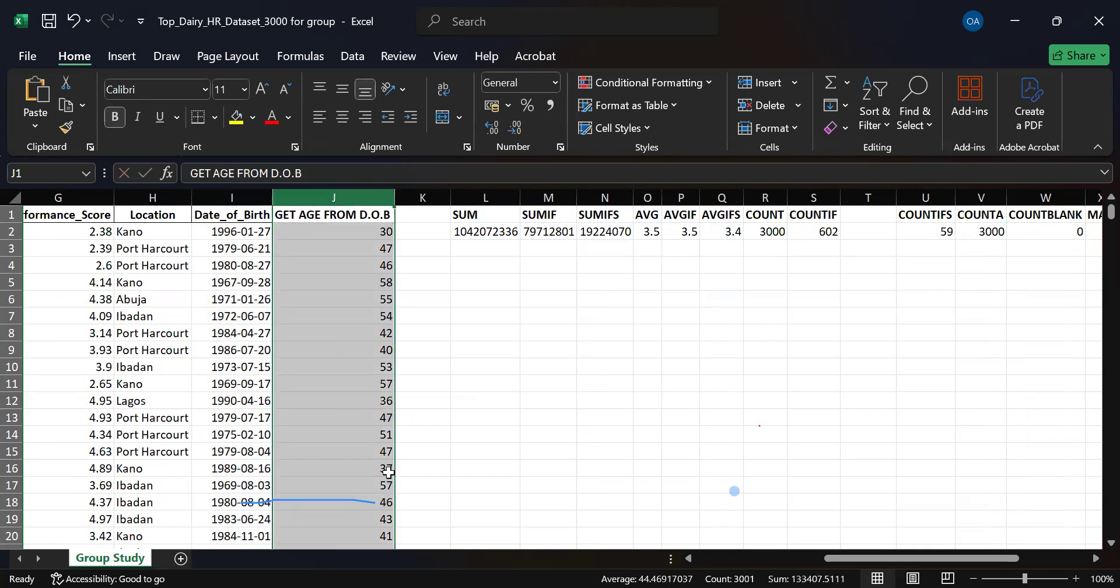
pyautogui.click(325, 236)
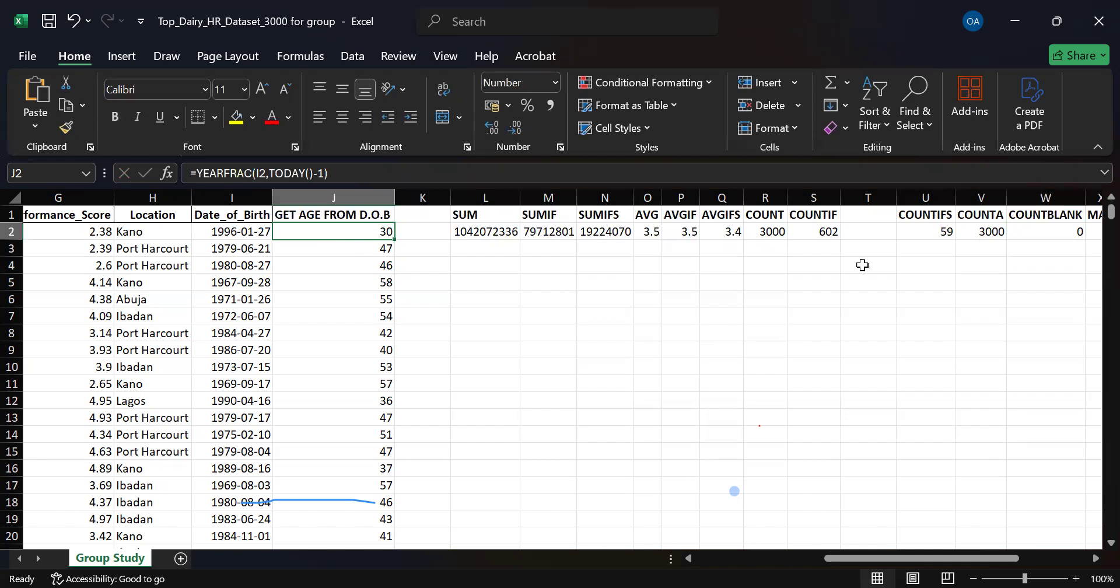
pyautogui.click(1058, 235)
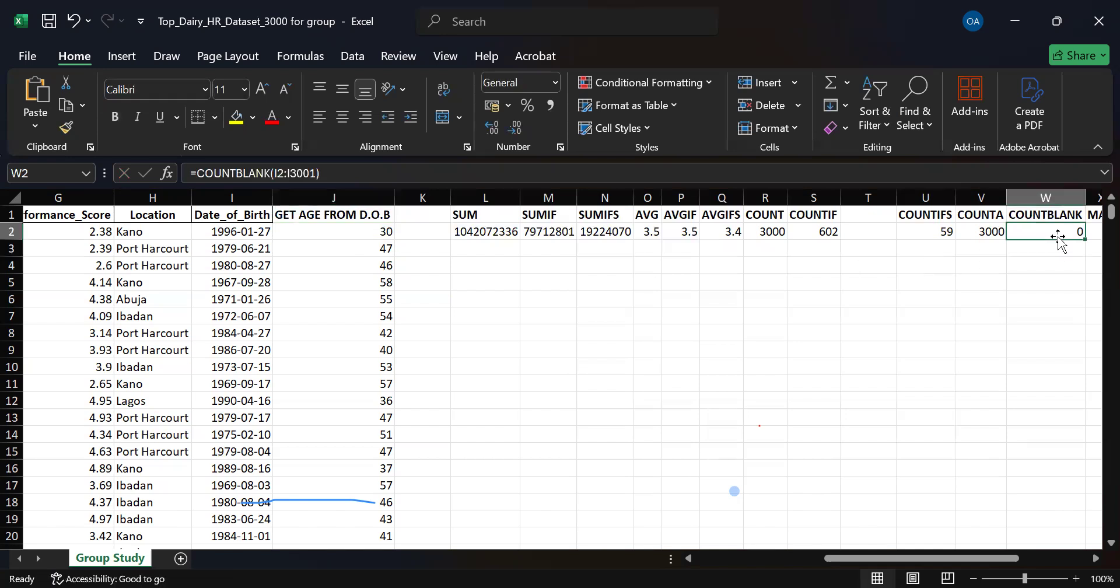
# Change the COUNTBLANK range in W2 to the Location data, H2:H3001, enter it and check the formula.
pyautogui.doubleClick(1058, 235)
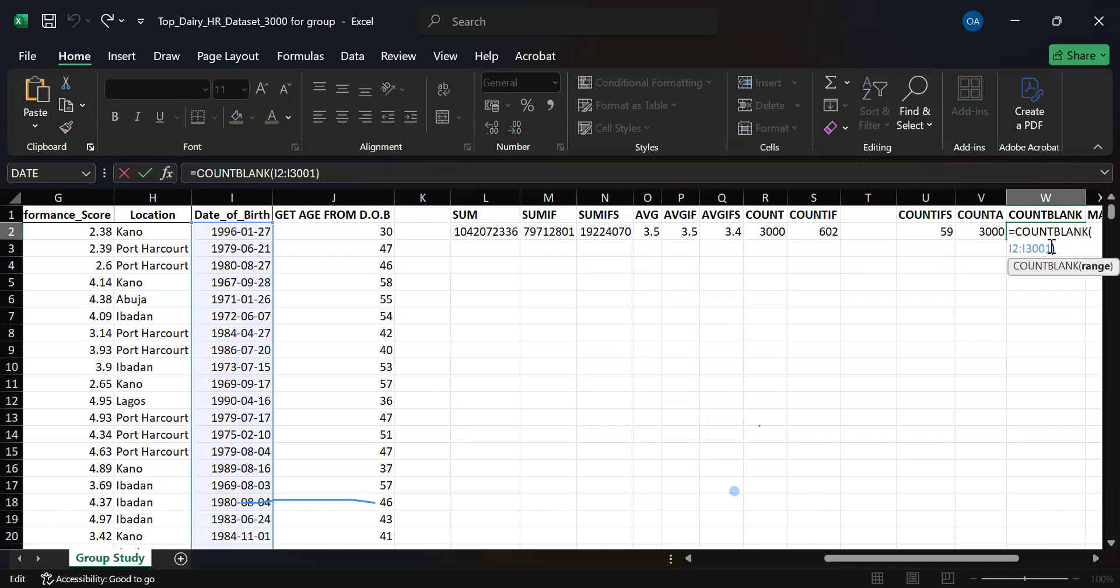
pyautogui.press('BackSpace')
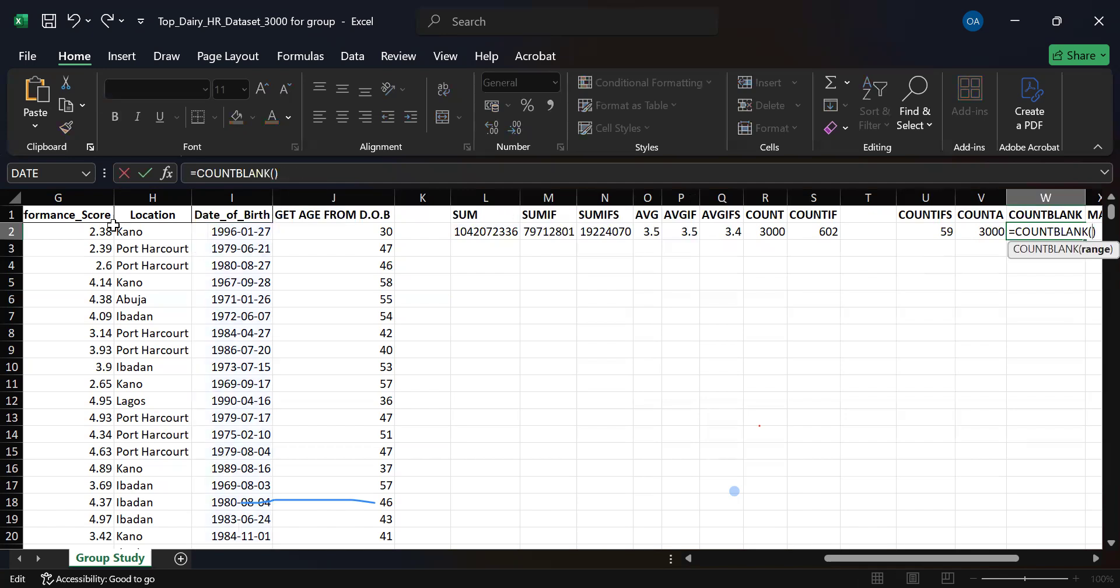
pyautogui.click(147, 230)
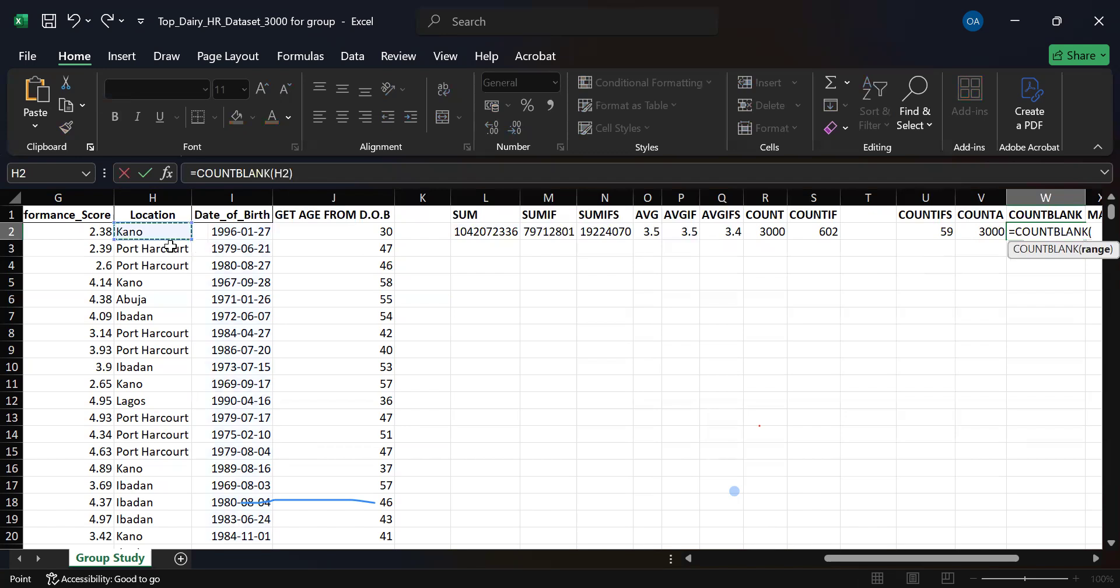
pyautogui.hotkey('ctrl', 'shift', 'Down')
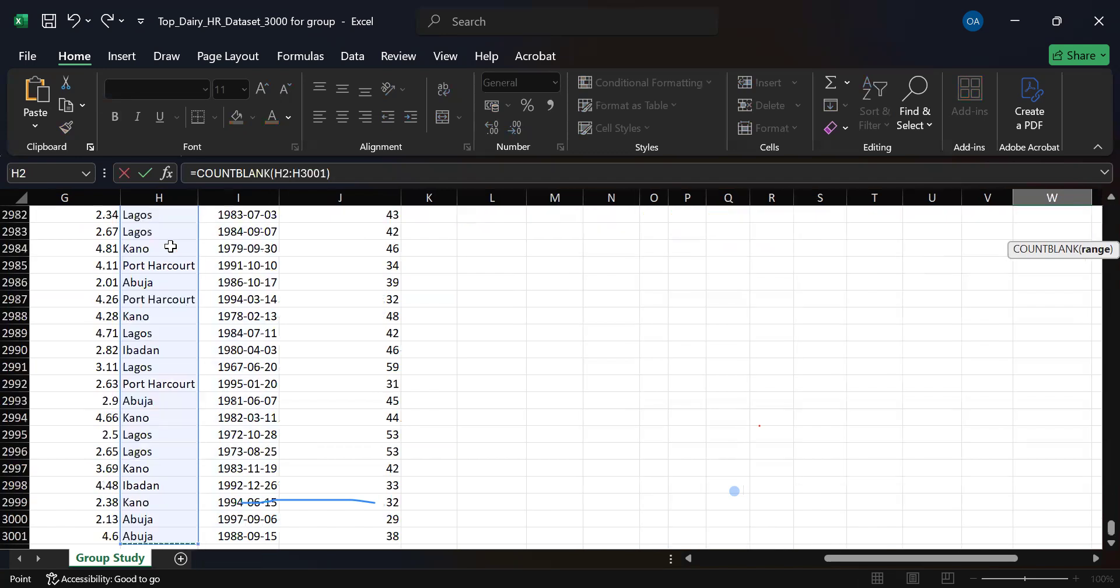
pyautogui.press('Return')
pyautogui.scroll(1, 1068, 228)
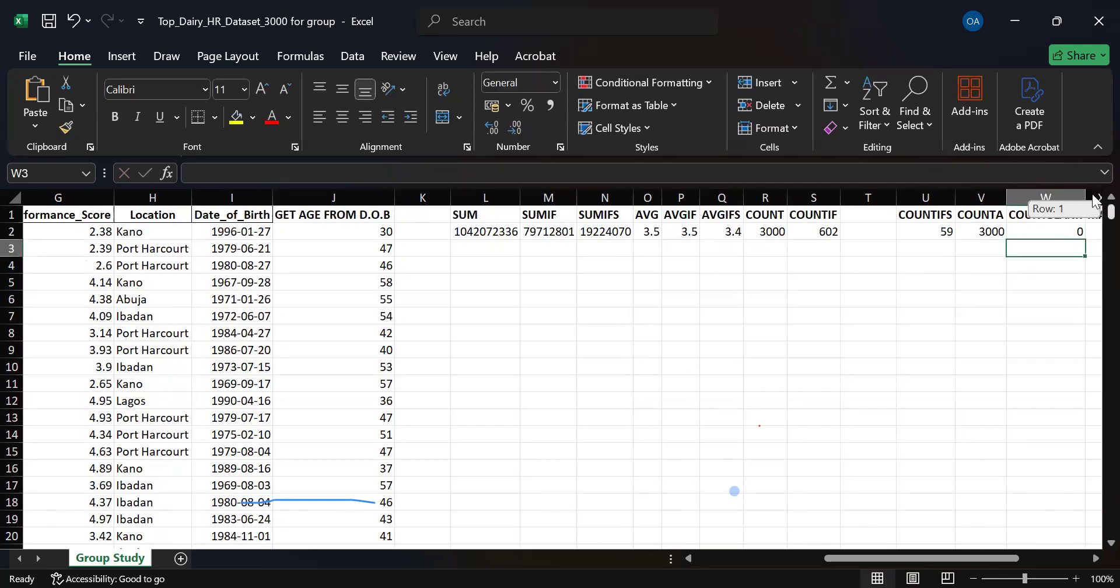
pyautogui.click(1060, 232)
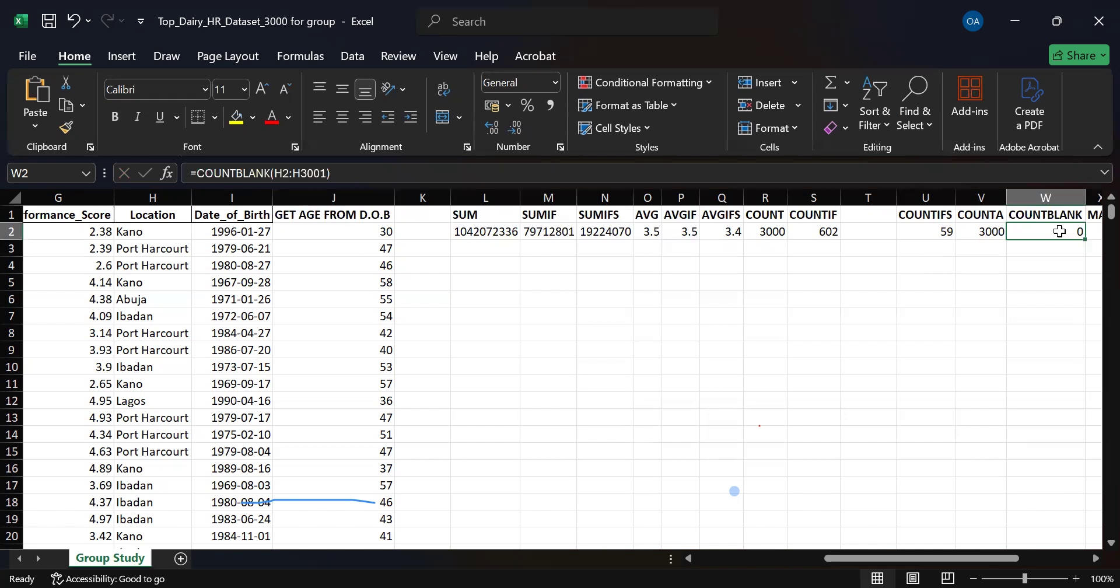
pyautogui.moveTo(945, 553); pyautogui.dragTo(961, 546)
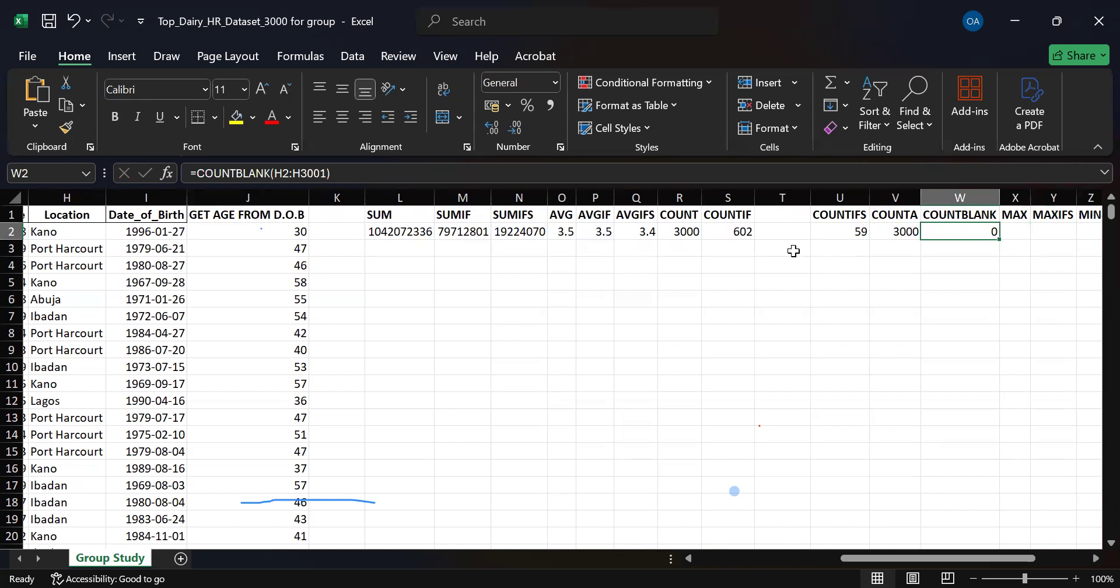
pyautogui.moveTo(924, 554); pyautogui.dragTo(952, 555)
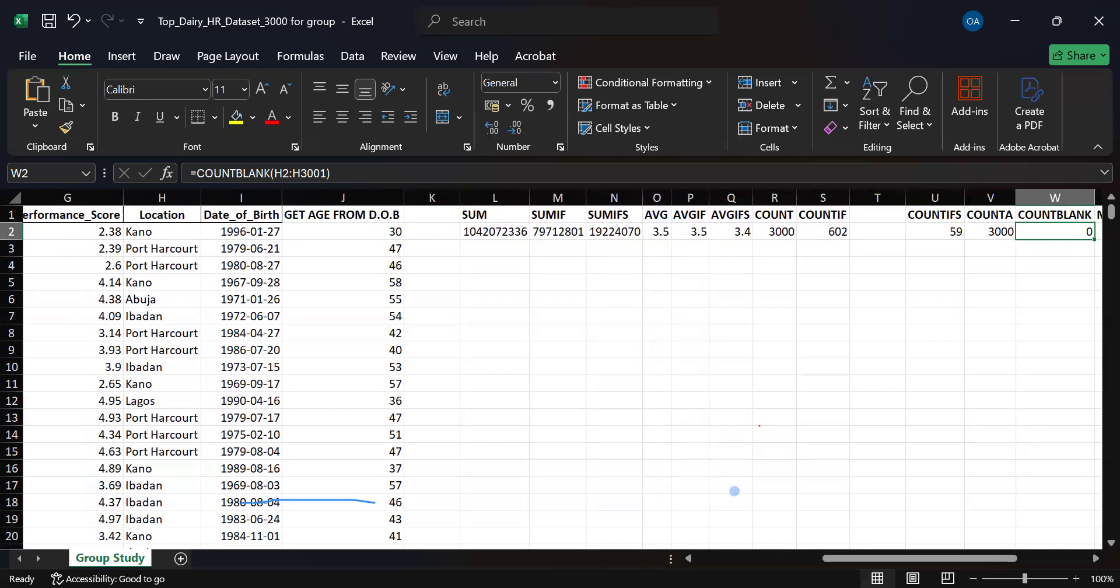
pyautogui.click(481, 74)
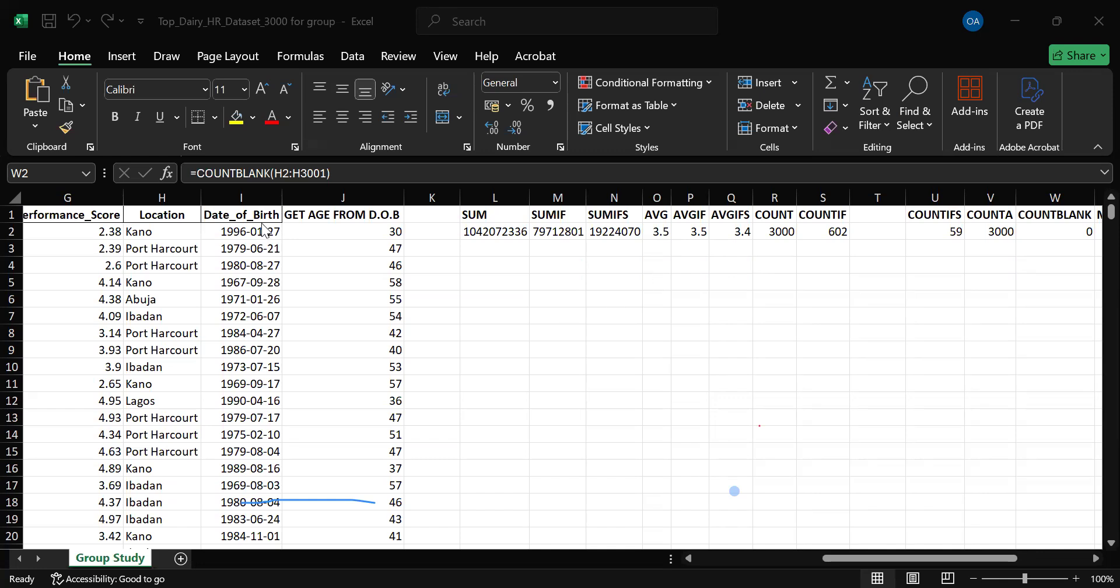
# Examine the Location, GET AGE FROM D.O.B and Date_of_Birth columns by selecting each one whole, and clear the column selection.
pyautogui.click(139, 200)
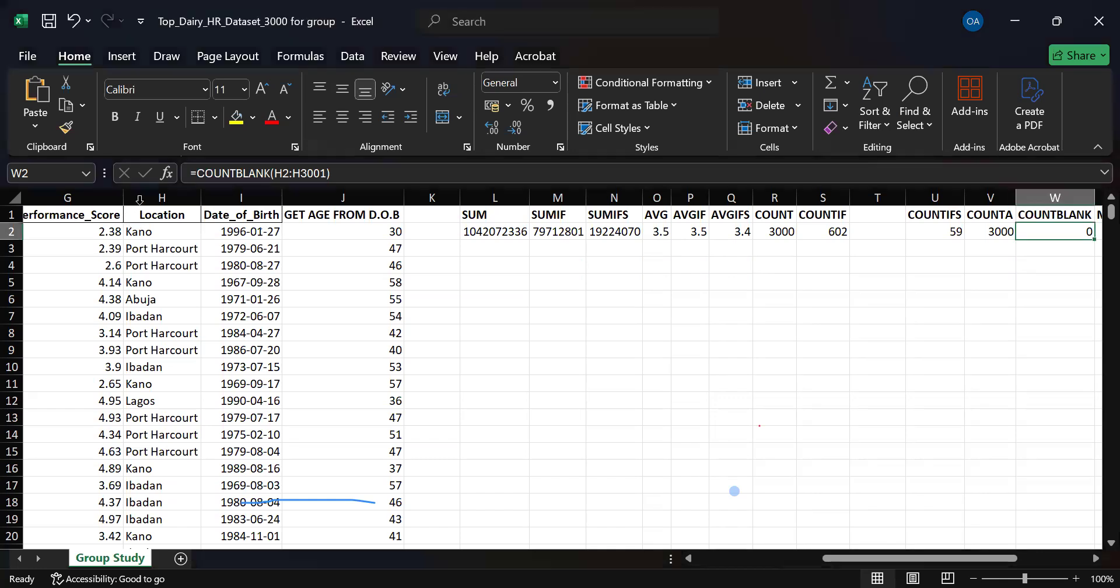
pyautogui.click(138, 198)
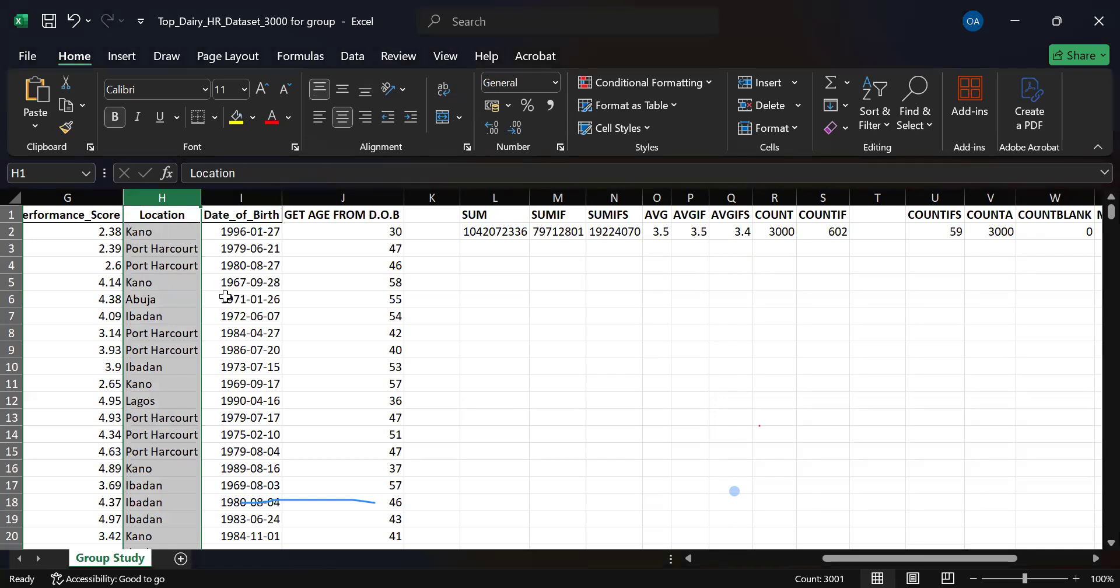
pyautogui.click(318, 199)
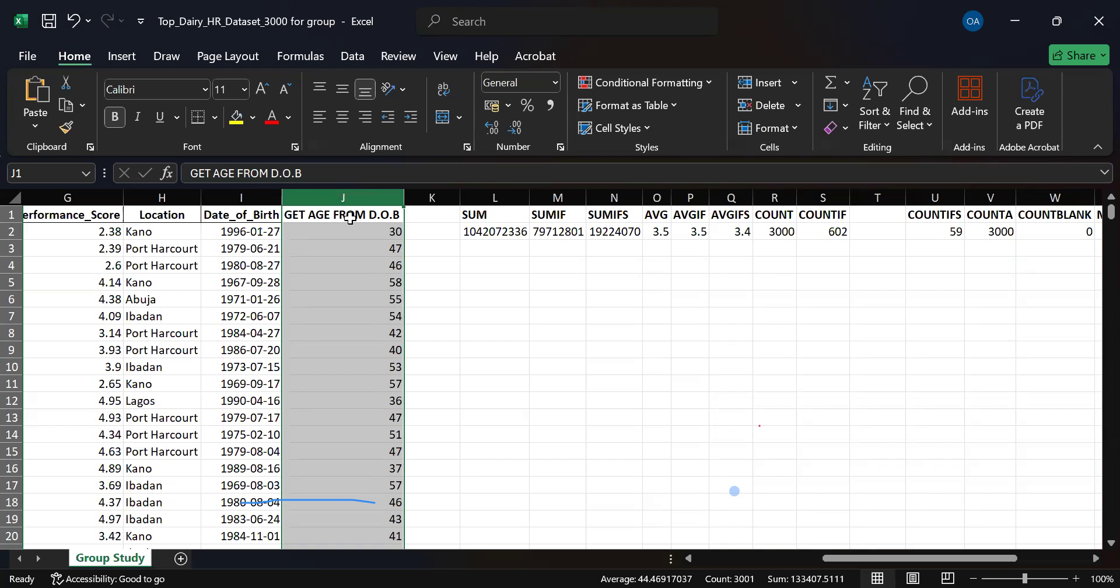
pyautogui.click(235, 197)
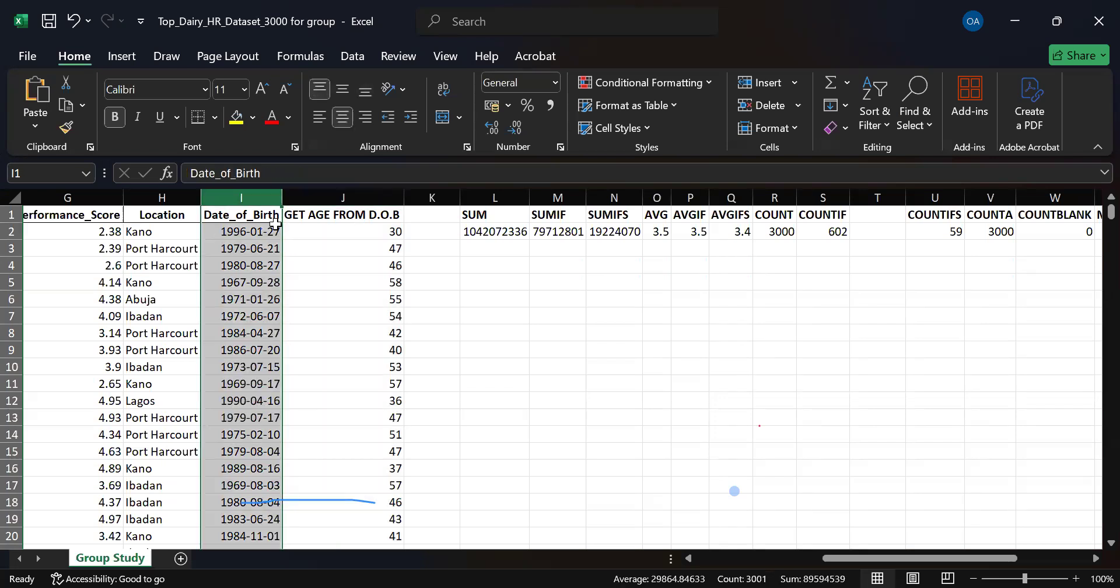
pyautogui.click(161, 198)
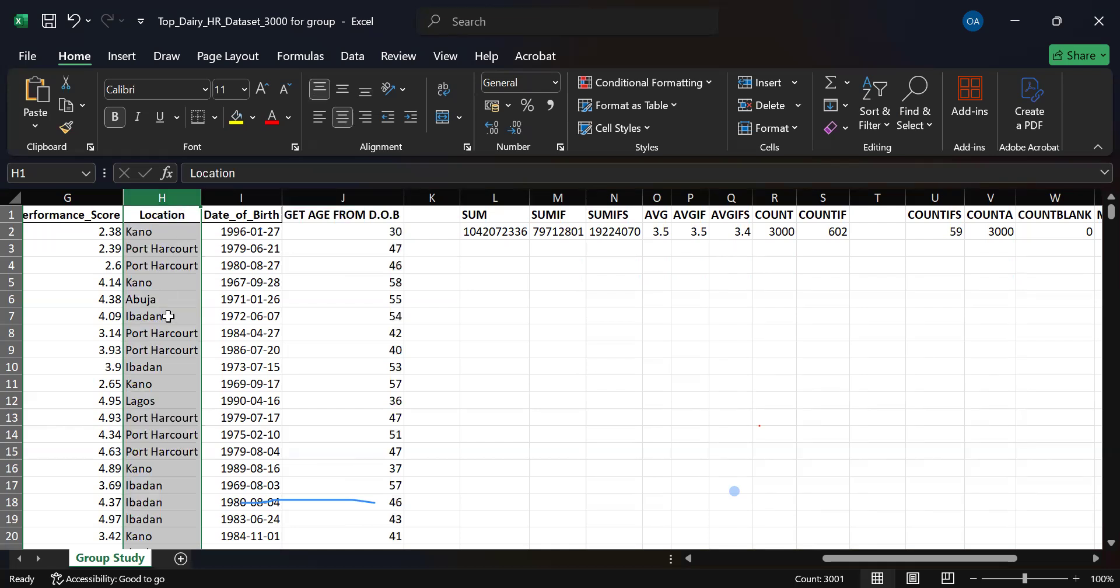
pyautogui.click(665, 264)
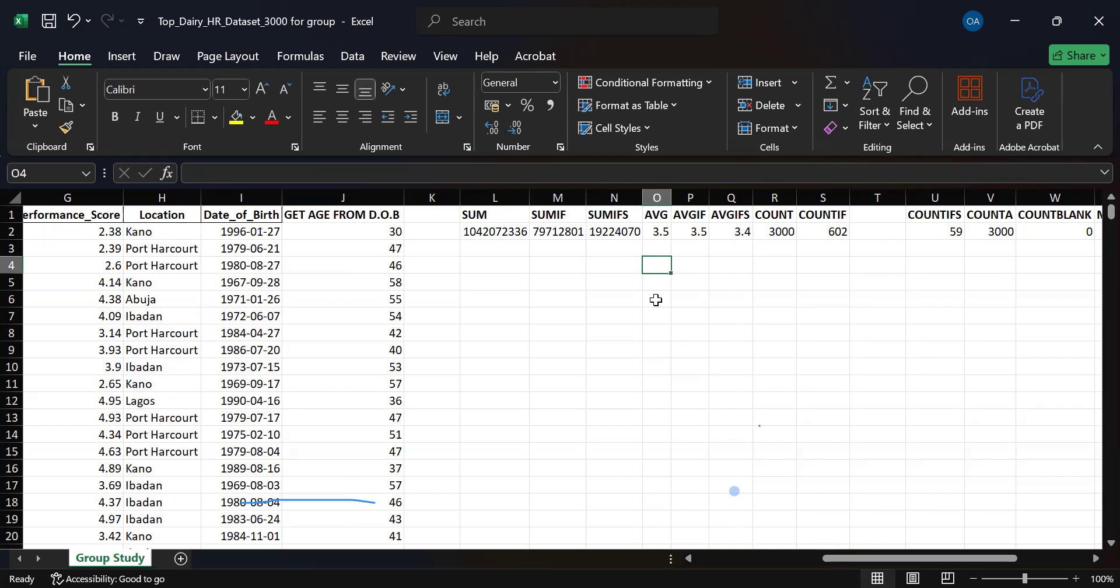
pyautogui.hotkey('alt', 'Tab')
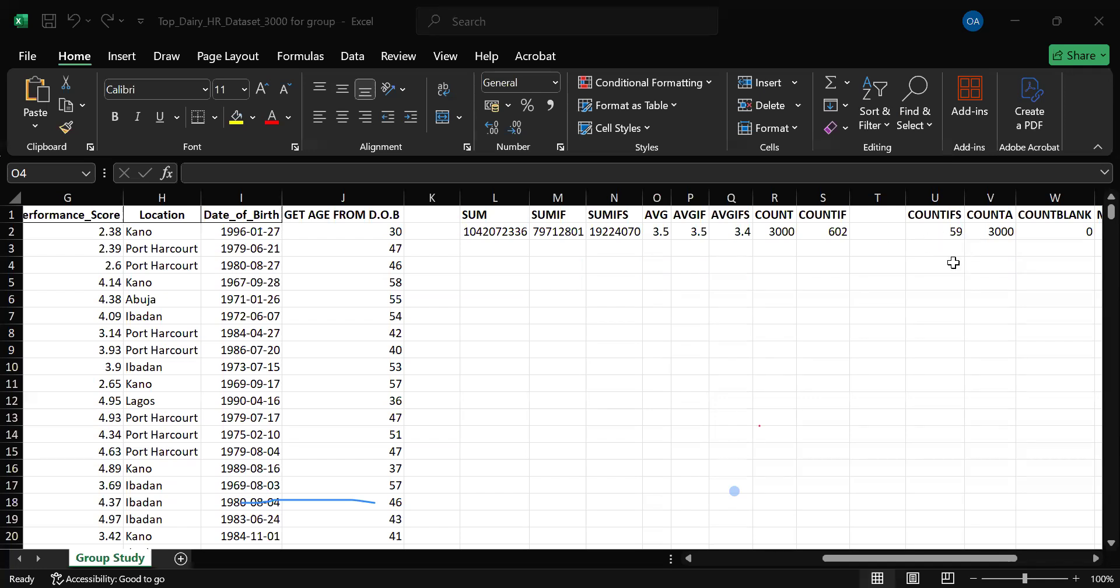
# Inspect the whole GET AGE FROM D.O.B column, the SUM formula in L2 and the summary headers up to MEDIAN PERFORMANCE, and clear the selection.
pyautogui.click(765, 256)
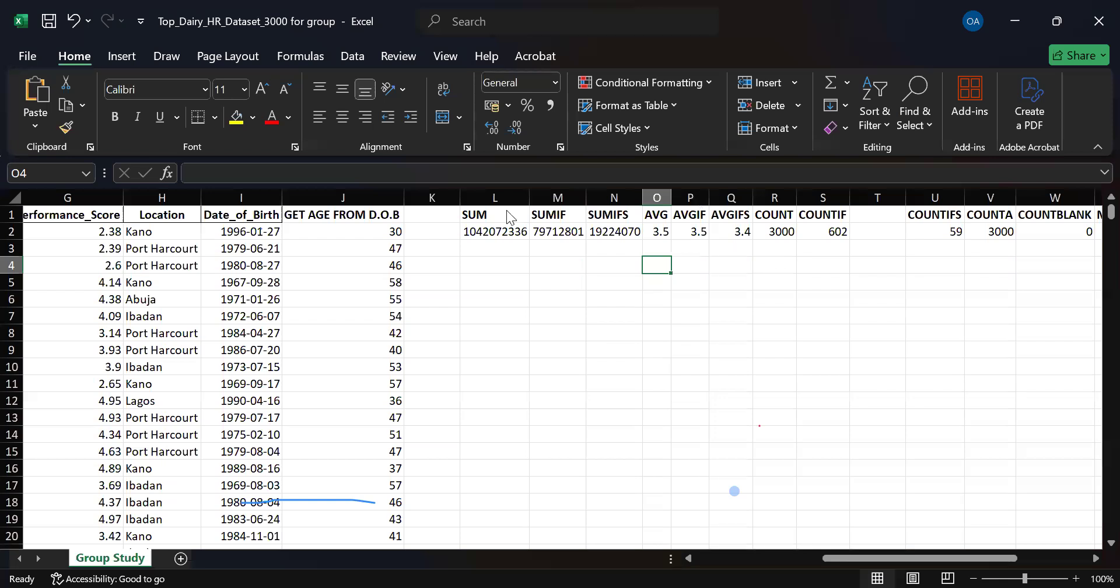
pyautogui.click(1080, 222)
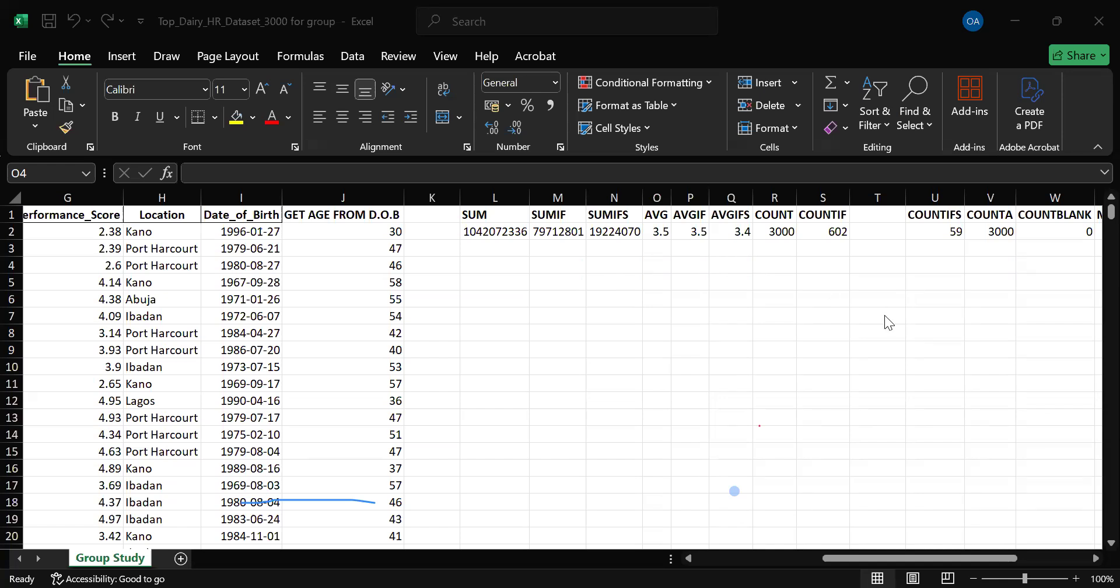
pyautogui.click(335, 197)
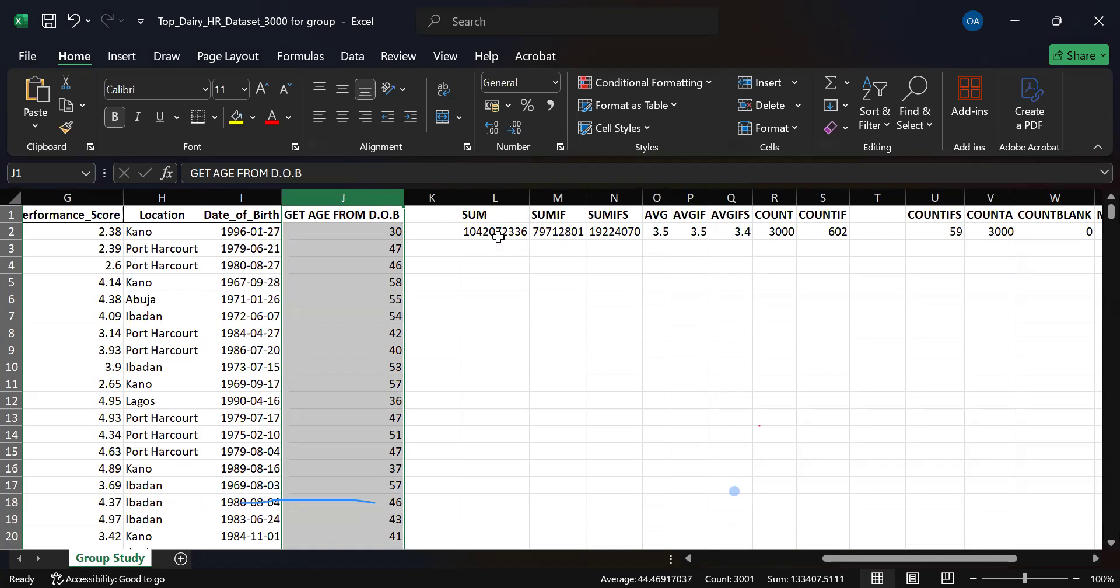
pyautogui.click(480, 233)
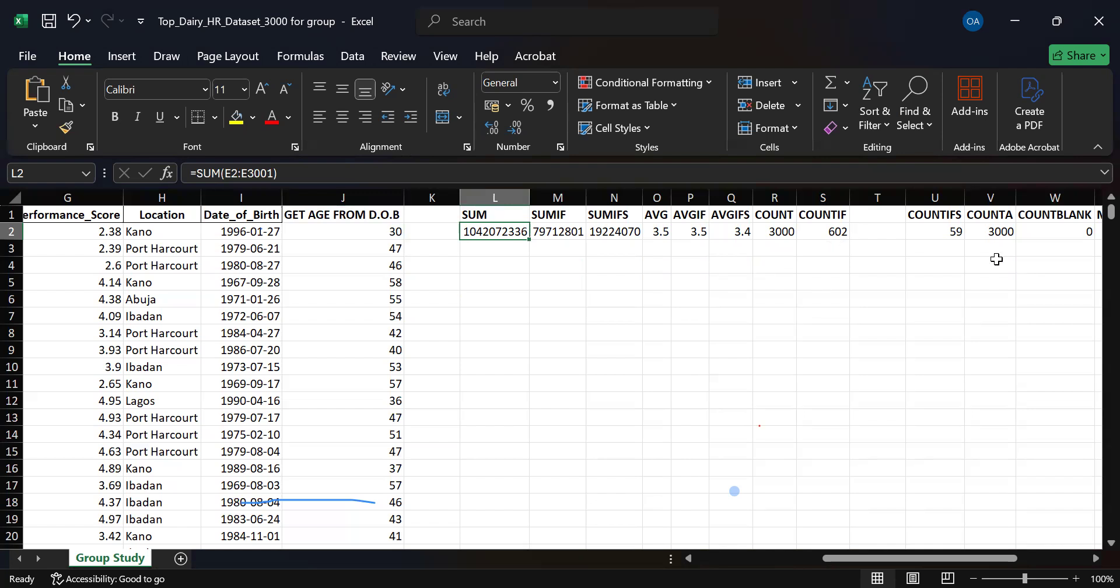
pyautogui.moveTo(923, 555); pyautogui.dragTo(975, 554)
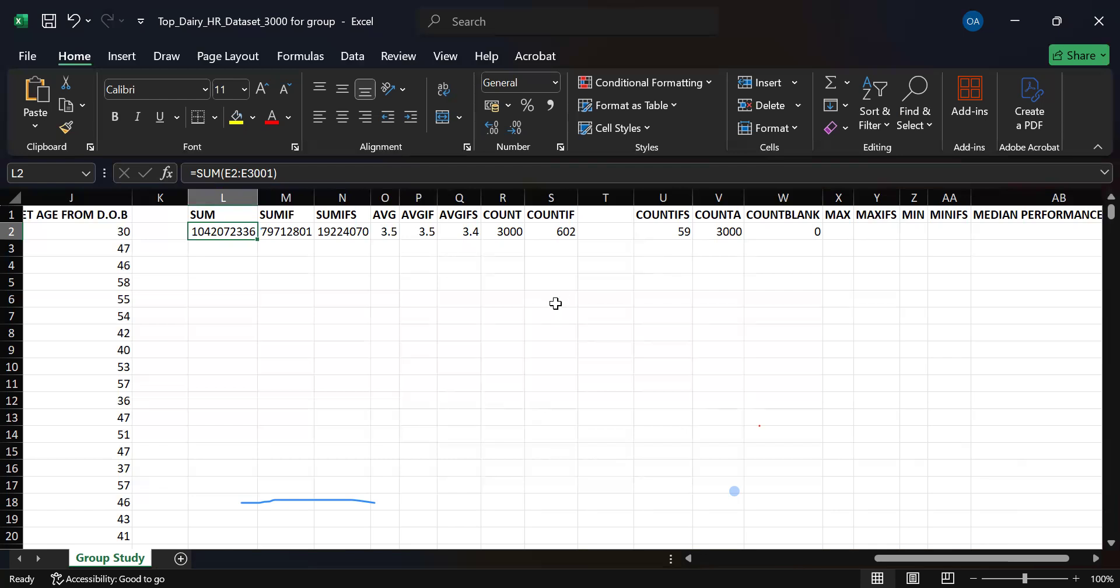
pyautogui.click(376, 263)
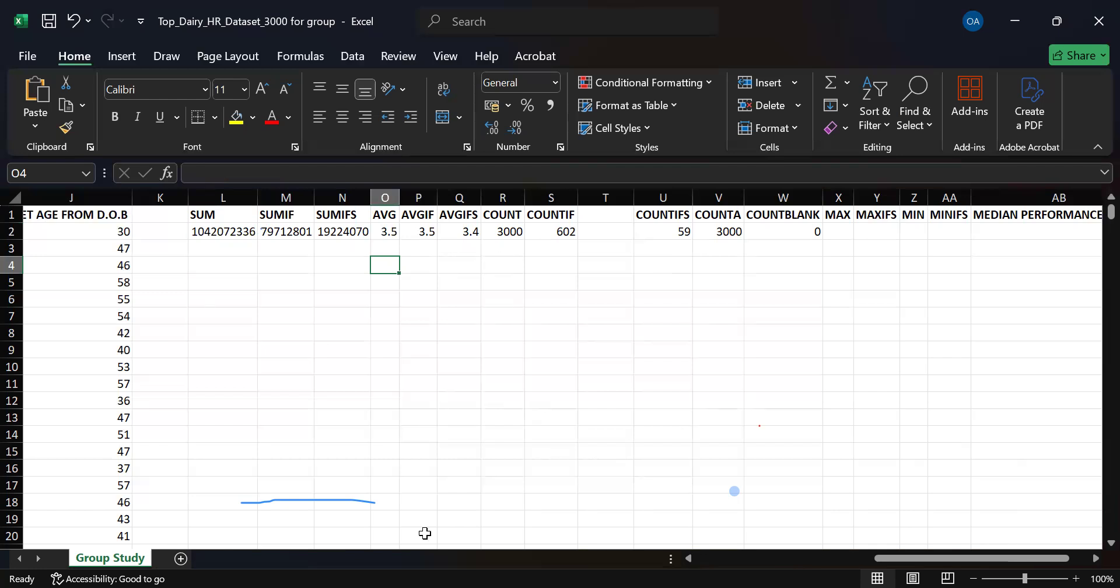
# Return to the first columns of the dataset and select the whole Email column to examine its entries.
pyautogui.moveTo(898, 558); pyautogui.dragTo(764, 559)
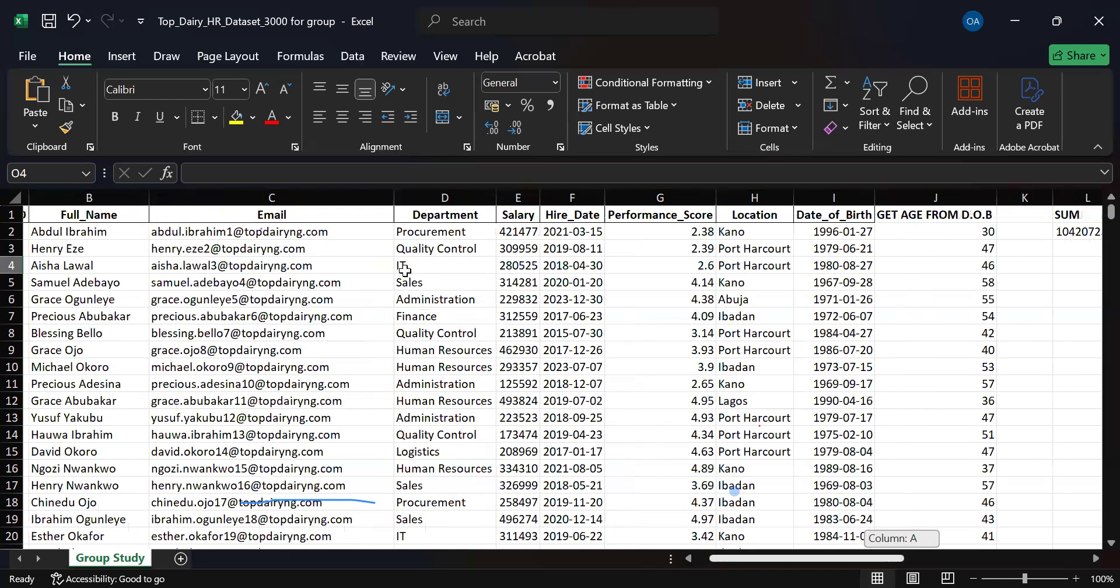
pyautogui.click(366, 200)
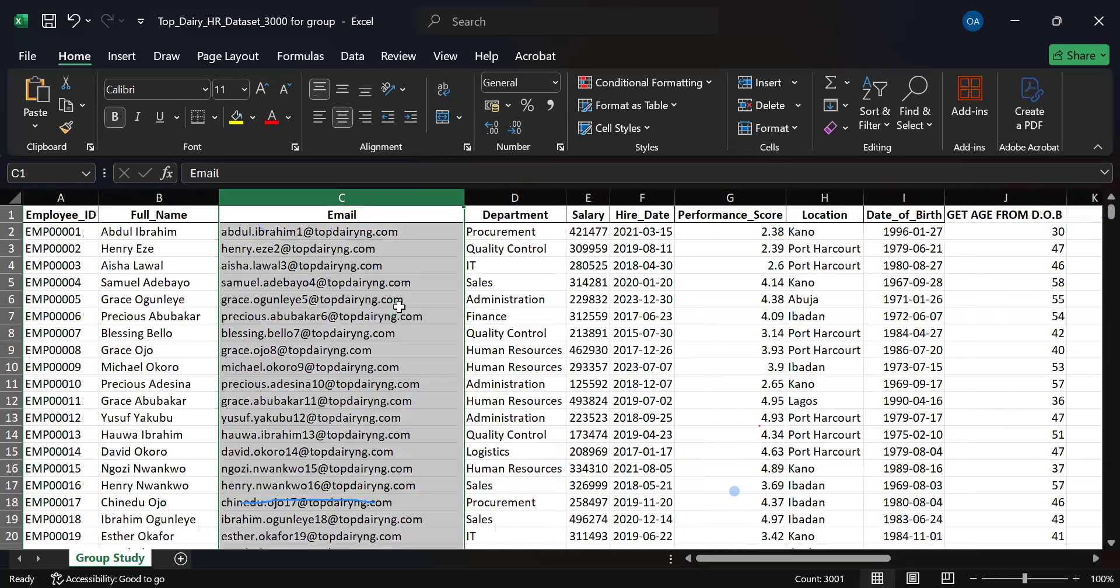
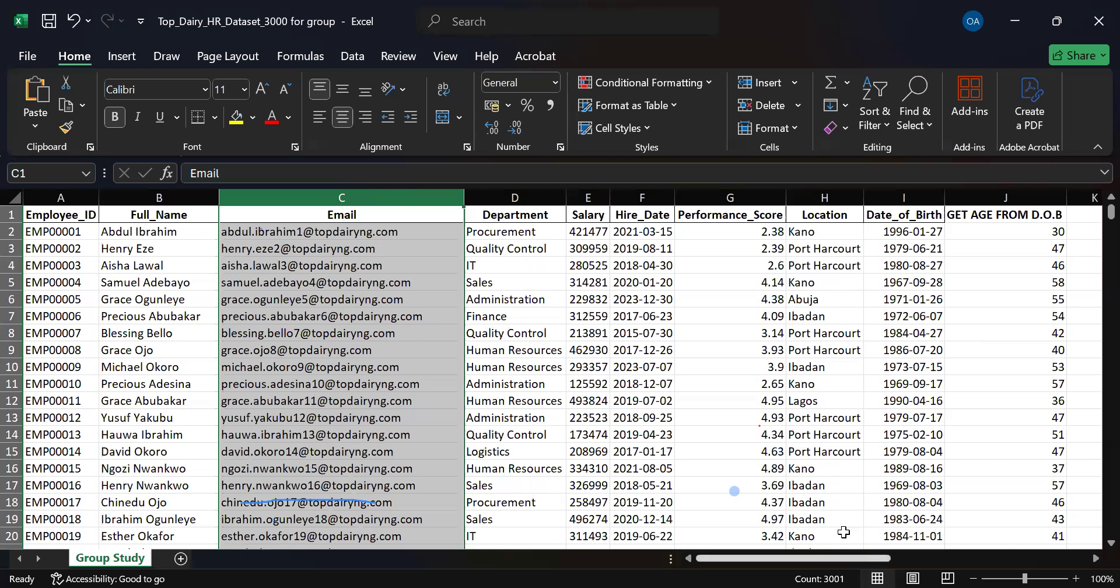
# Start a YEARFRAC formula in K2 with the first date of birth, I2, as its start date.
pyautogui.moveTo(836, 560); pyautogui.dragTo(903, 550)
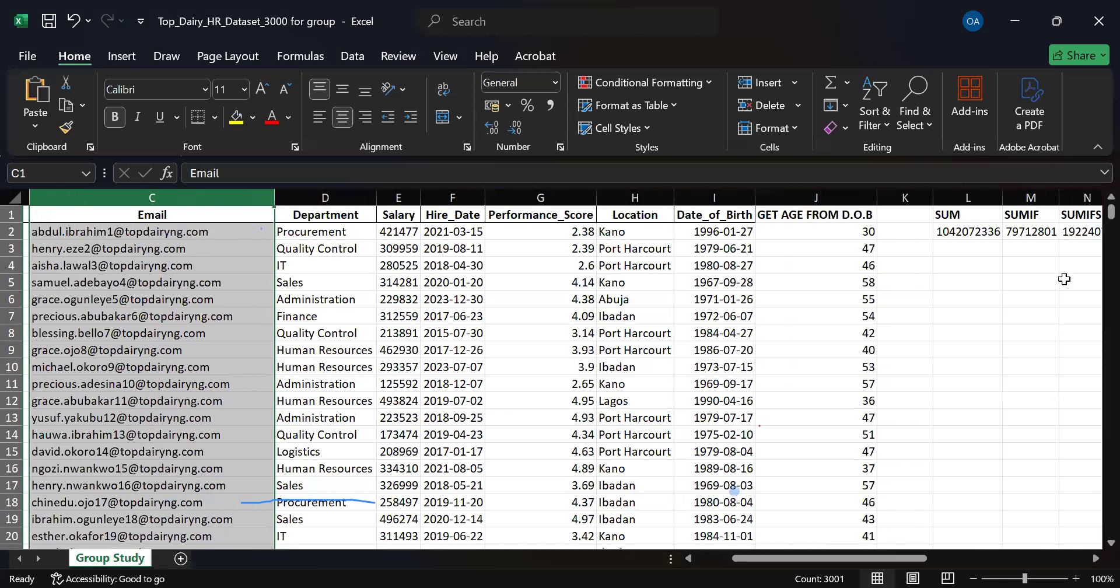
pyautogui.click(410, 351)
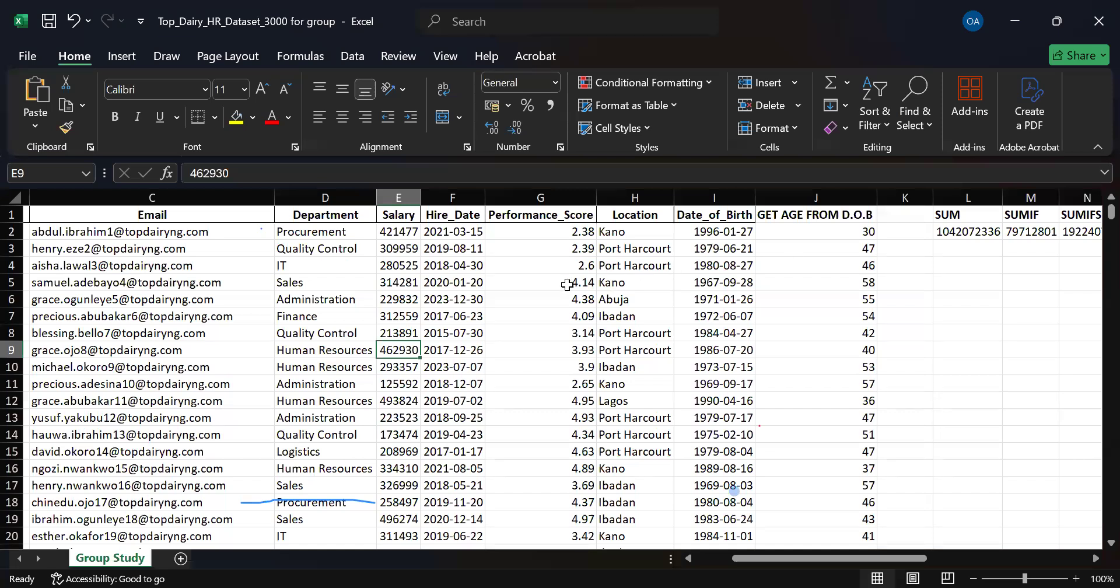
pyautogui.moveTo(804, 557); pyautogui.dragTo(829, 554)
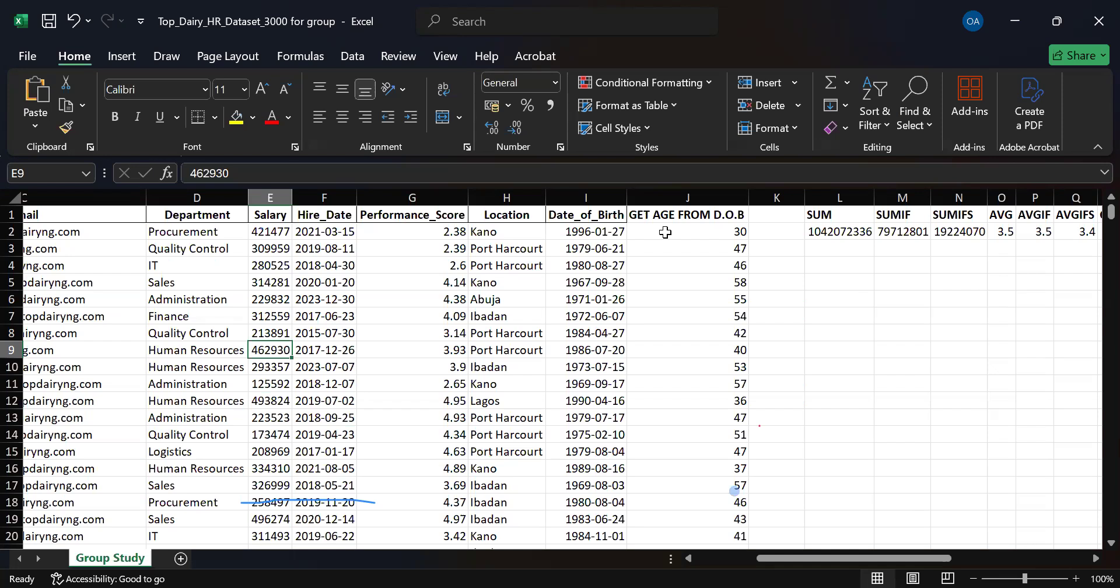
pyautogui.click(767, 232)
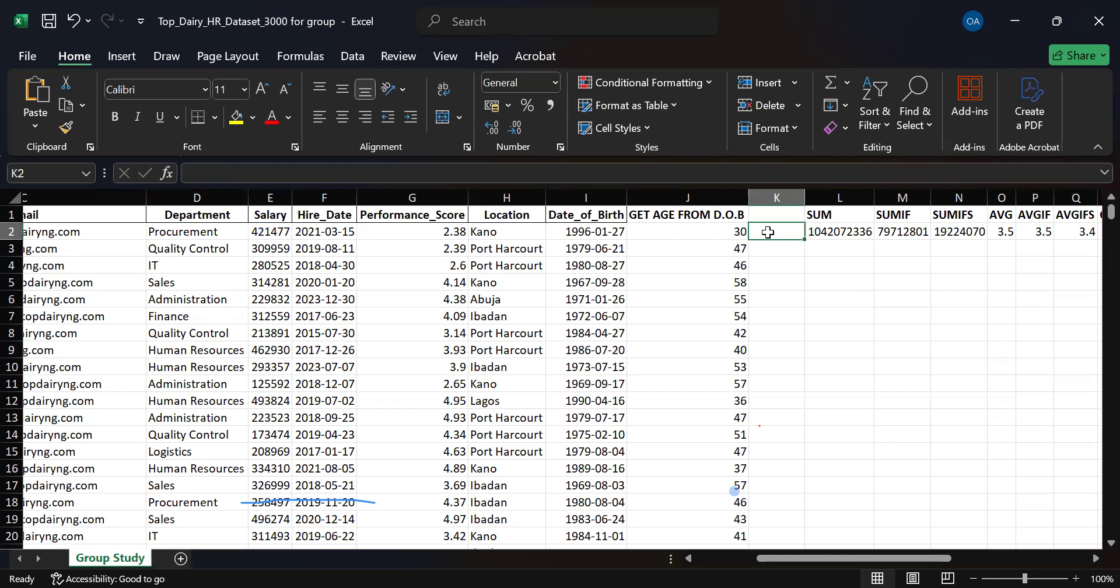
pyautogui.write('=')
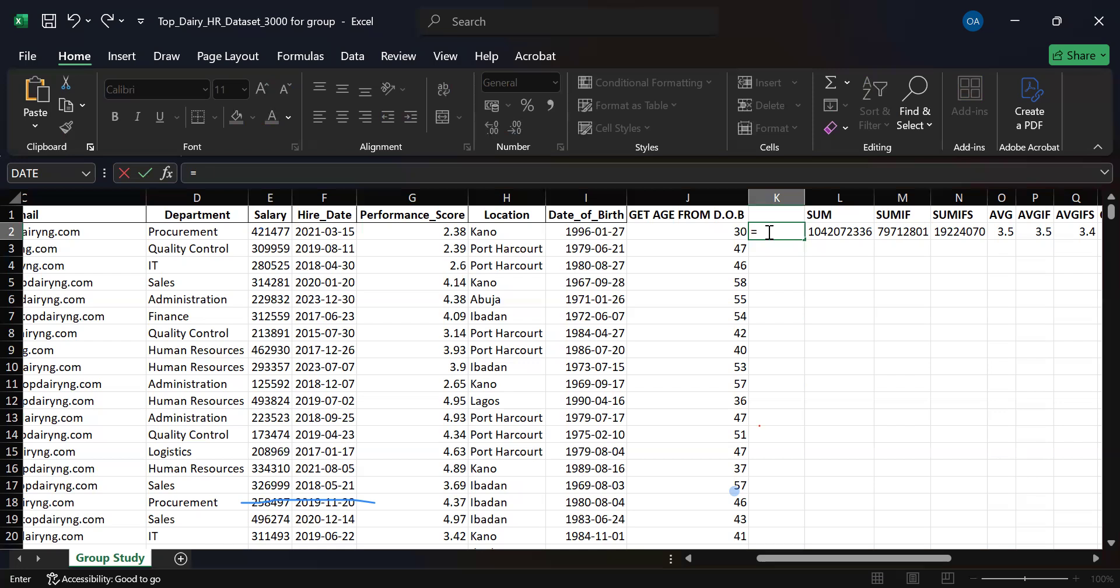
pyautogui.write('yea')
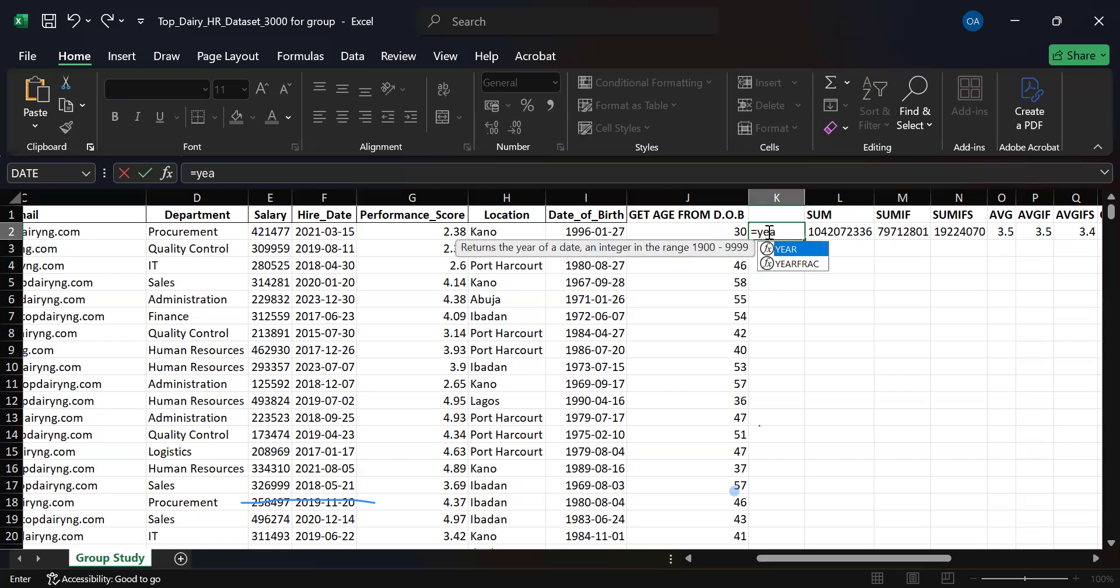
pyautogui.press('Down')
pyautogui.press('Tab')
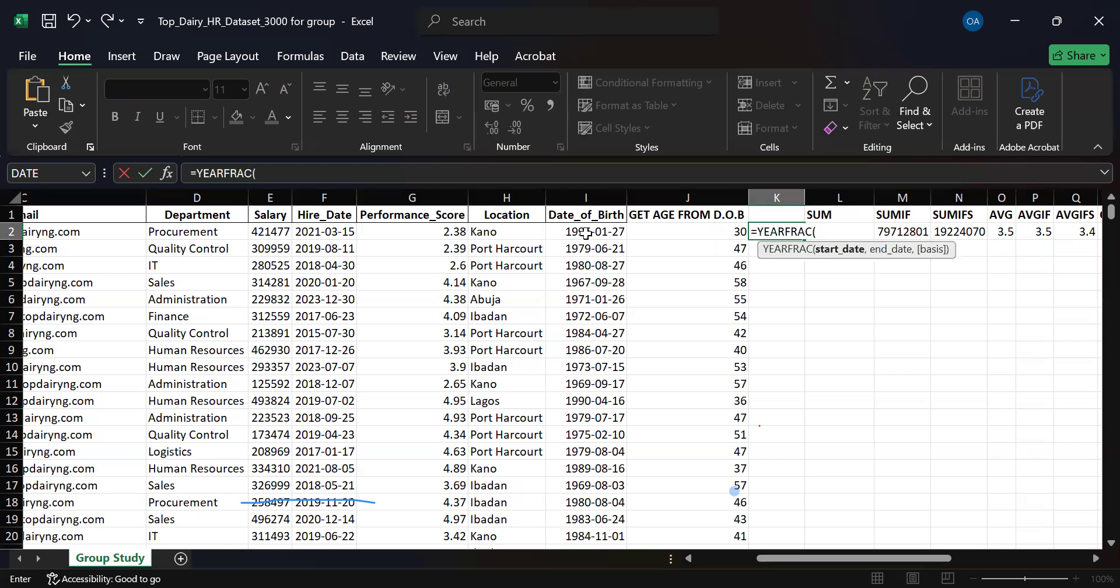
pyautogui.click(586, 232)
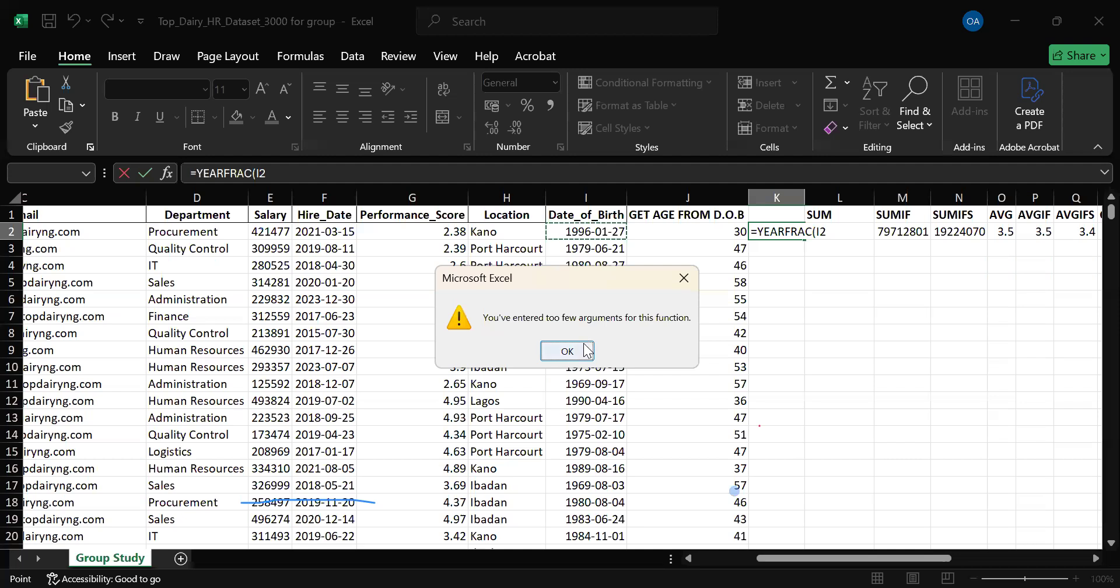
pyautogui.press('Return')
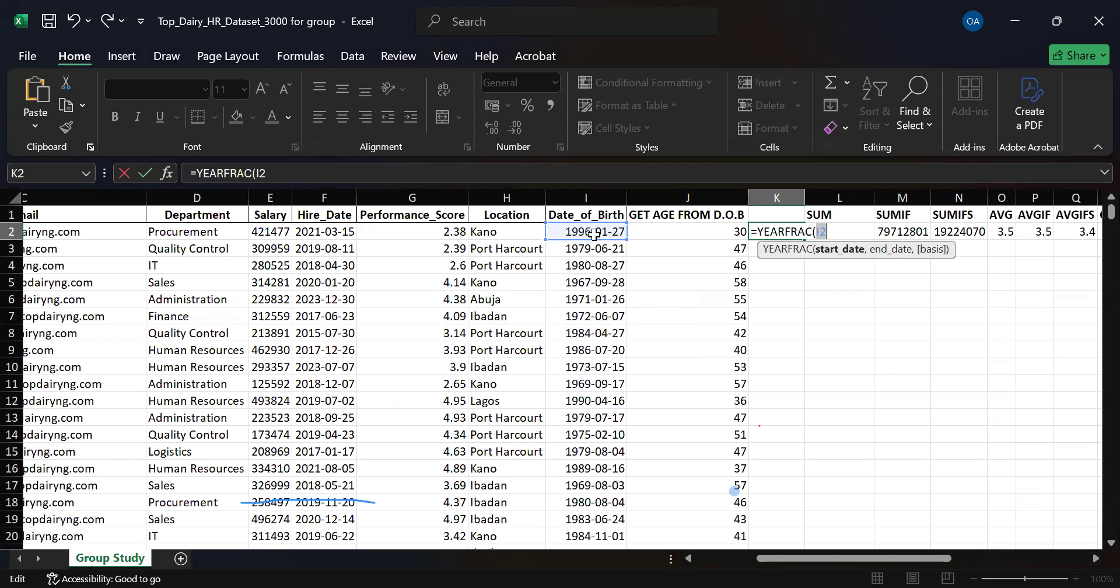
pyautogui.write(')')
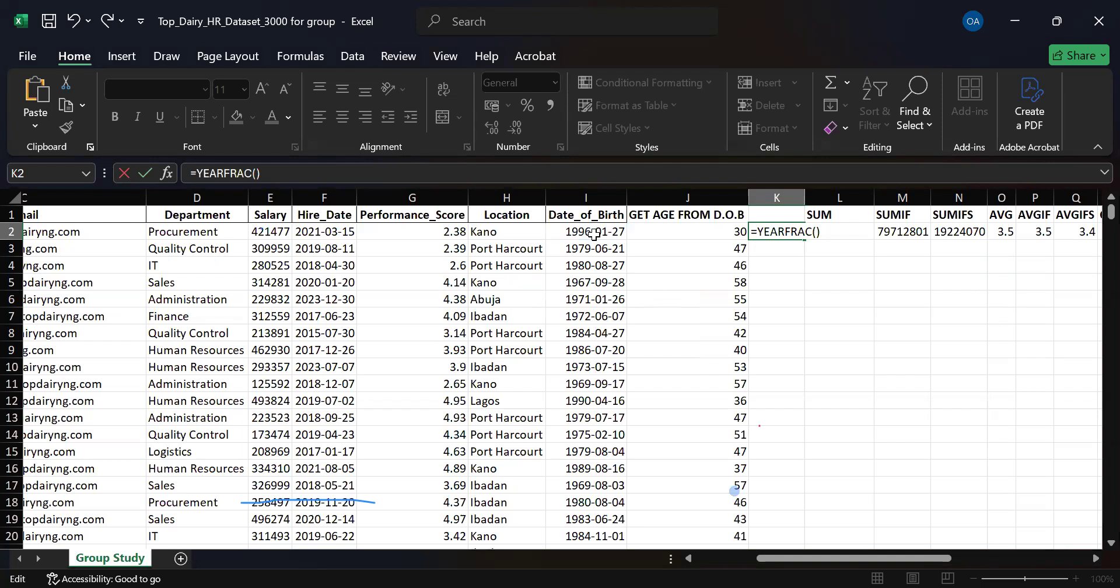
pyautogui.press('BackSpace')
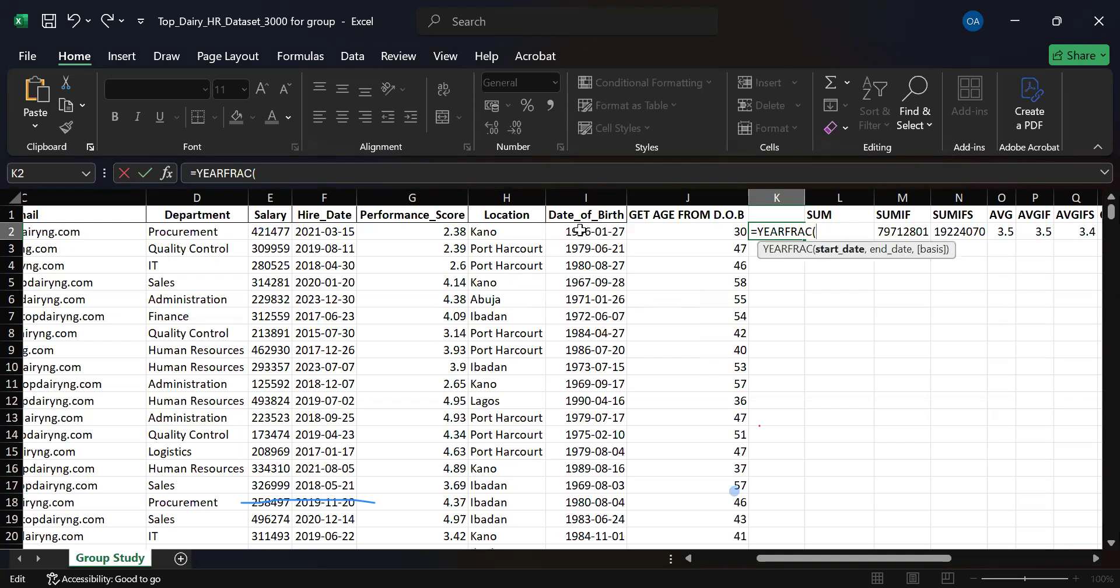
pyautogui.click(580, 230)
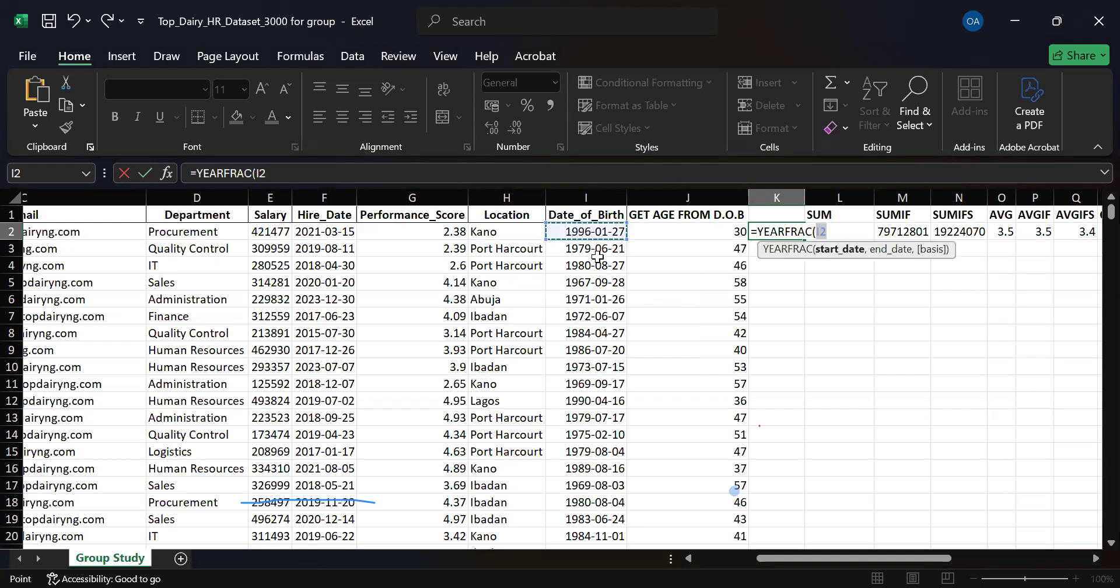
# Extend the K2 formula with TODAY()-1 as the end date and try to enter =YEARFRAC(I2),TODAY()-1.
pyautogui.write('),')
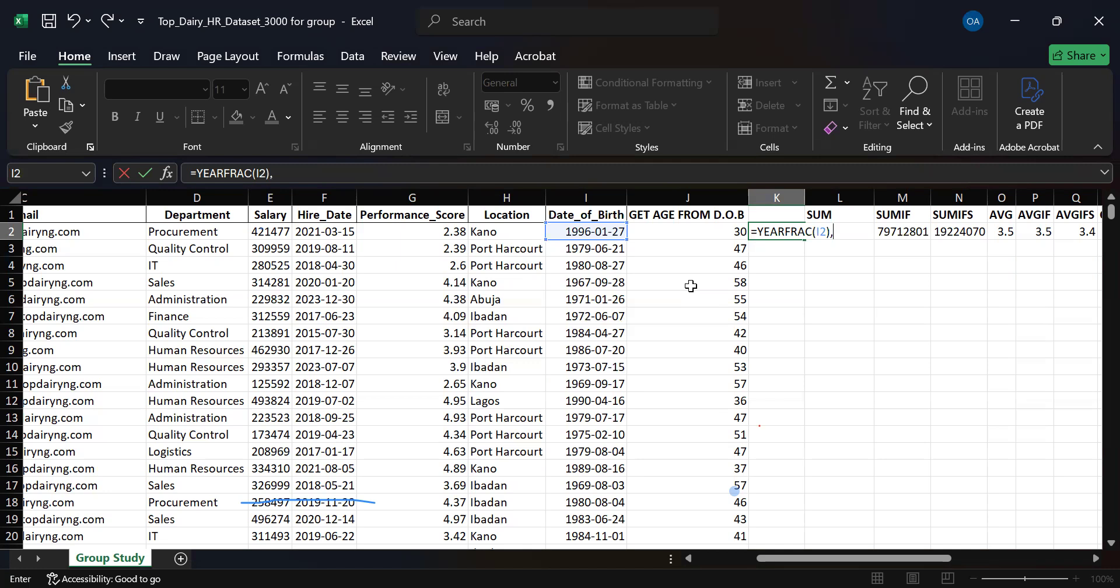
pyautogui.write('tod')
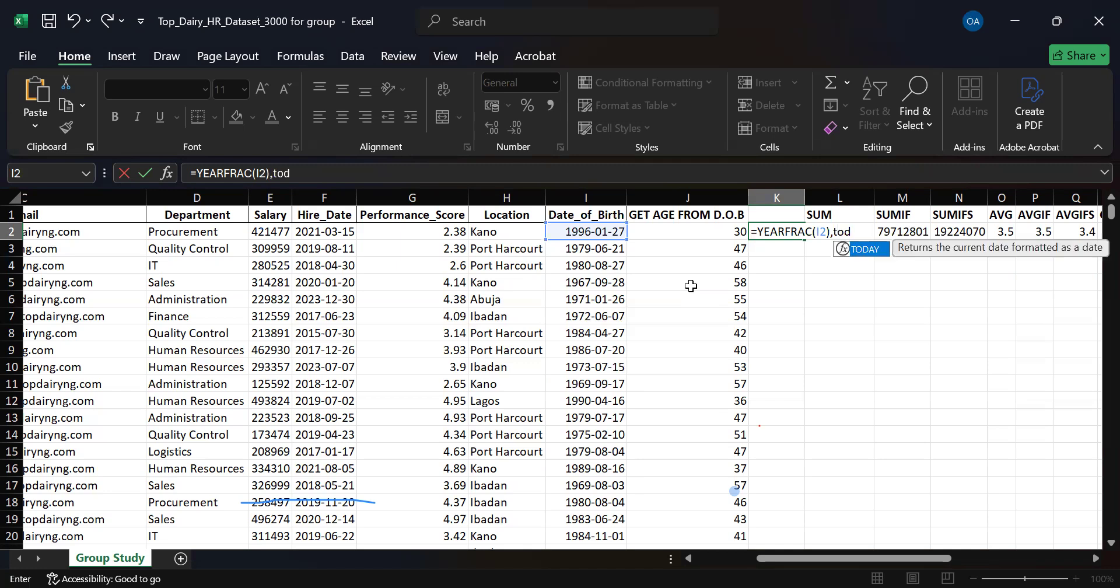
pyautogui.press('Tab')
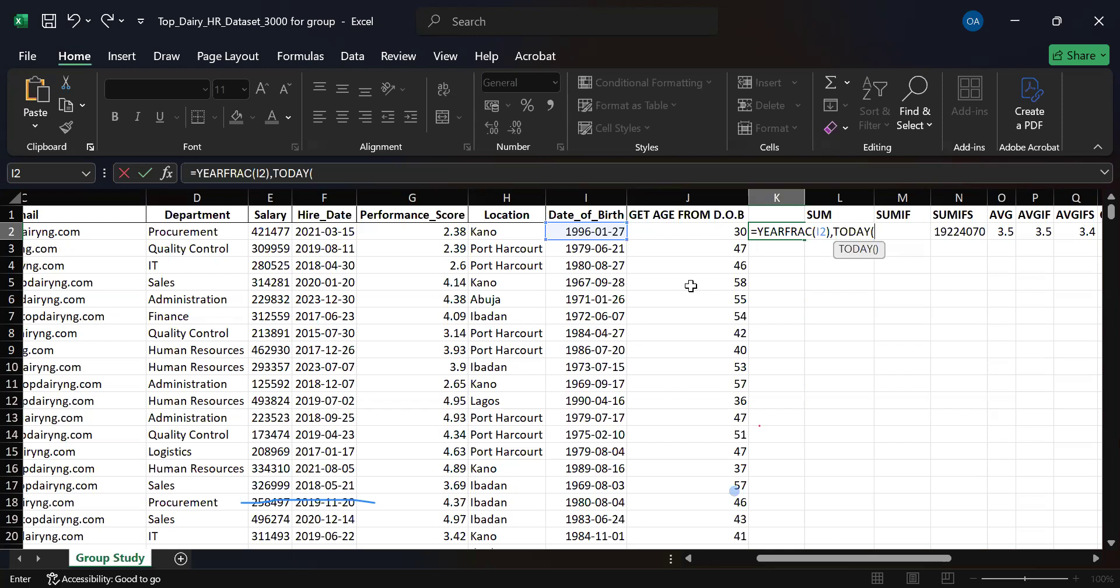
pyautogui.write(')-1')
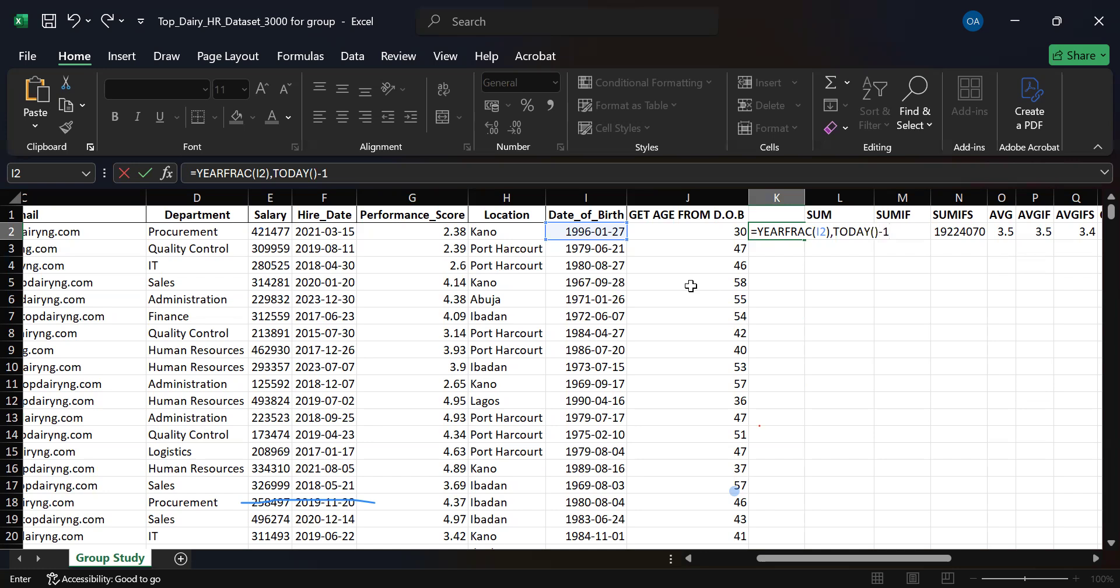
pyautogui.press('Return')
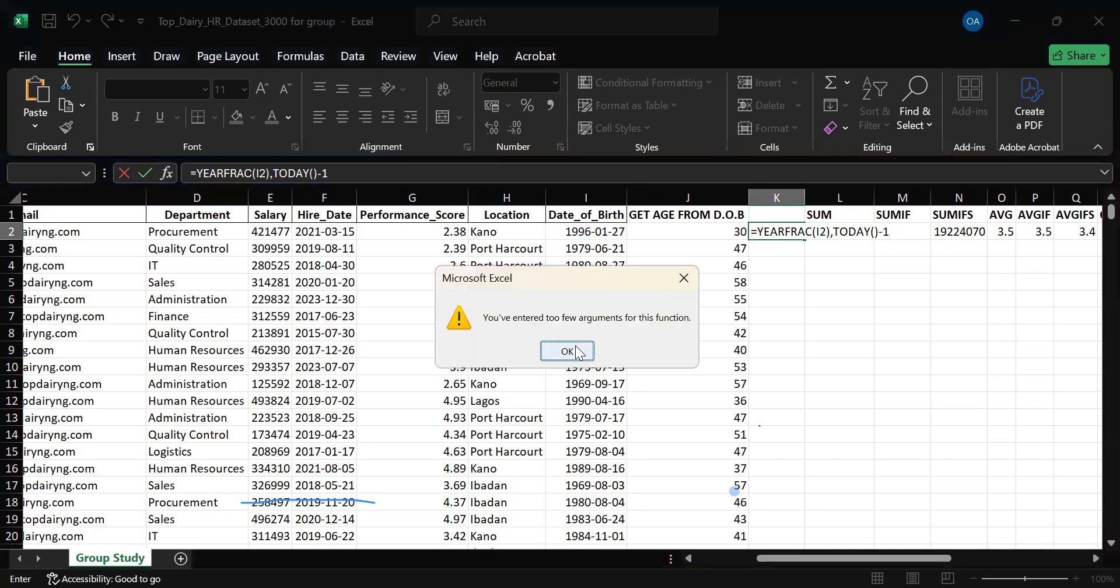
pyautogui.press('Return')
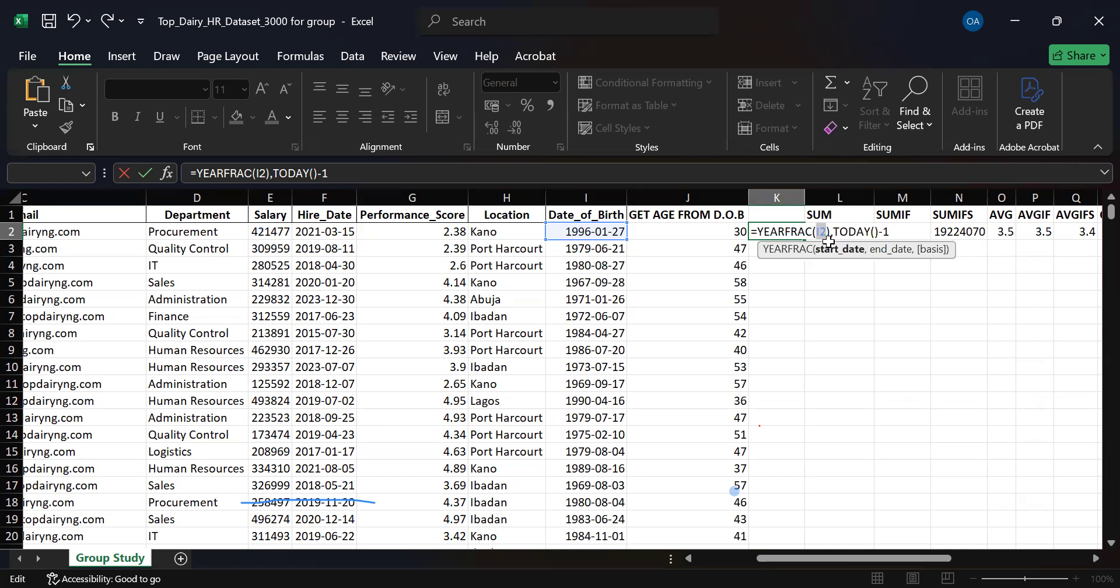
# Remove the misplaced parenthesis after I2 and enter the K2 formula as =YEARFRAC(I2,TODAY()-1), accepting the suggested closing parenthesis.
pyautogui.press('Right')
pyautogui.press('Delete')
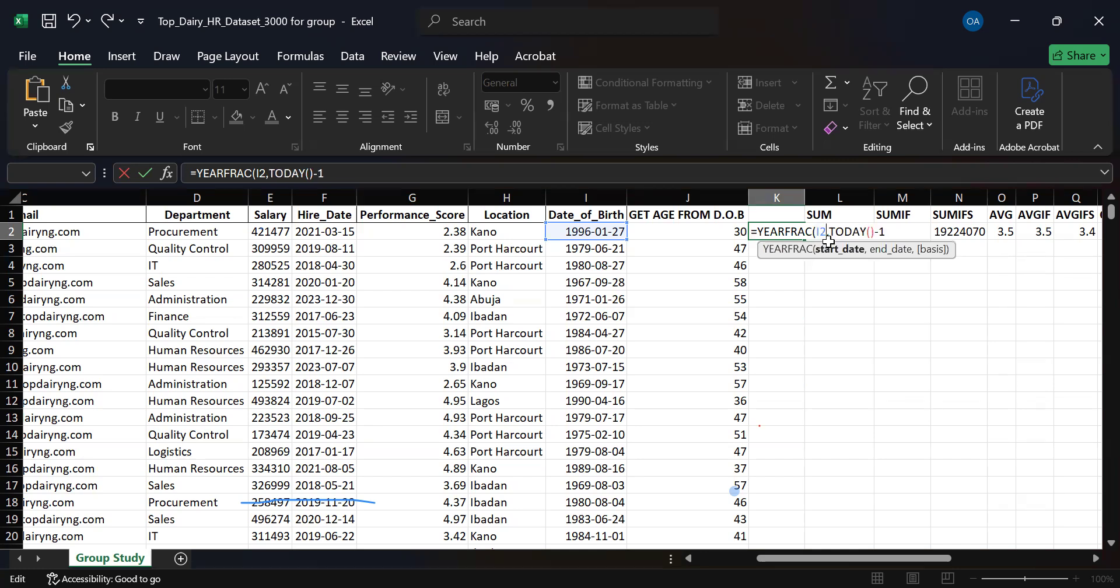
pyautogui.press('Right')
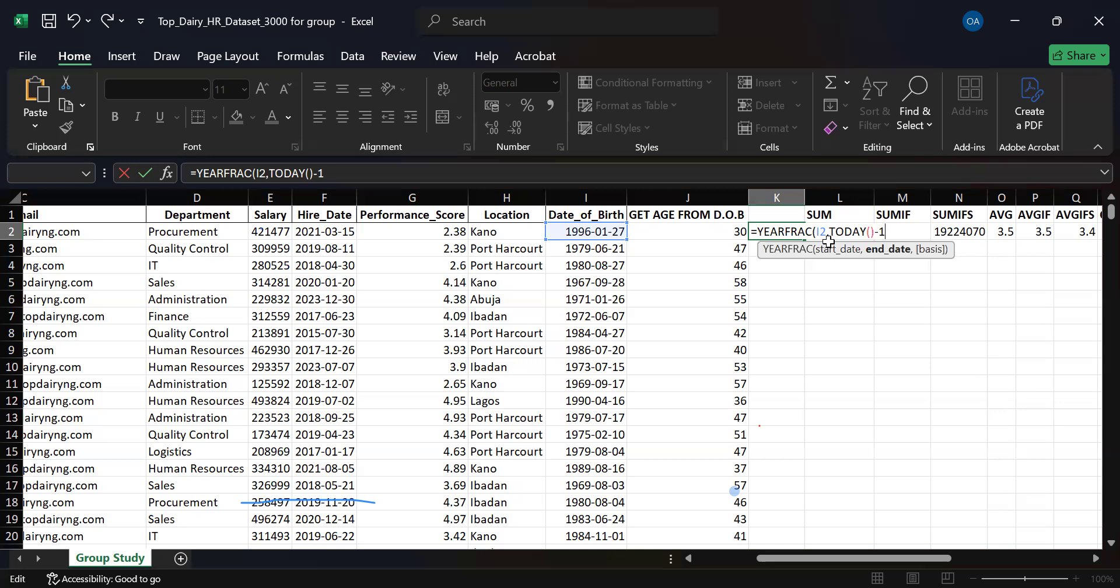
pyautogui.press('Return')
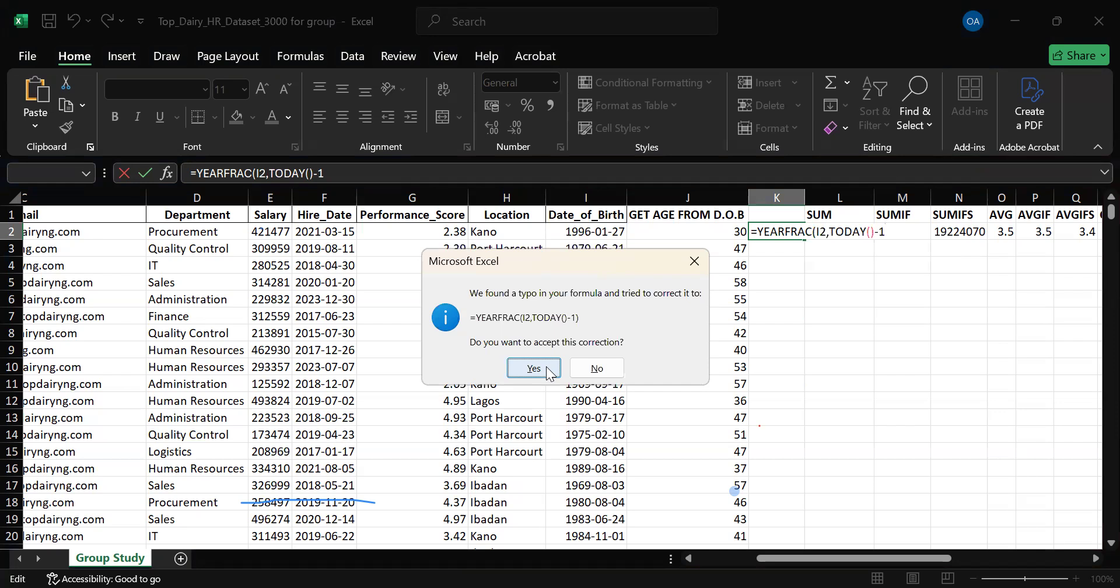
pyautogui.click(534, 368)
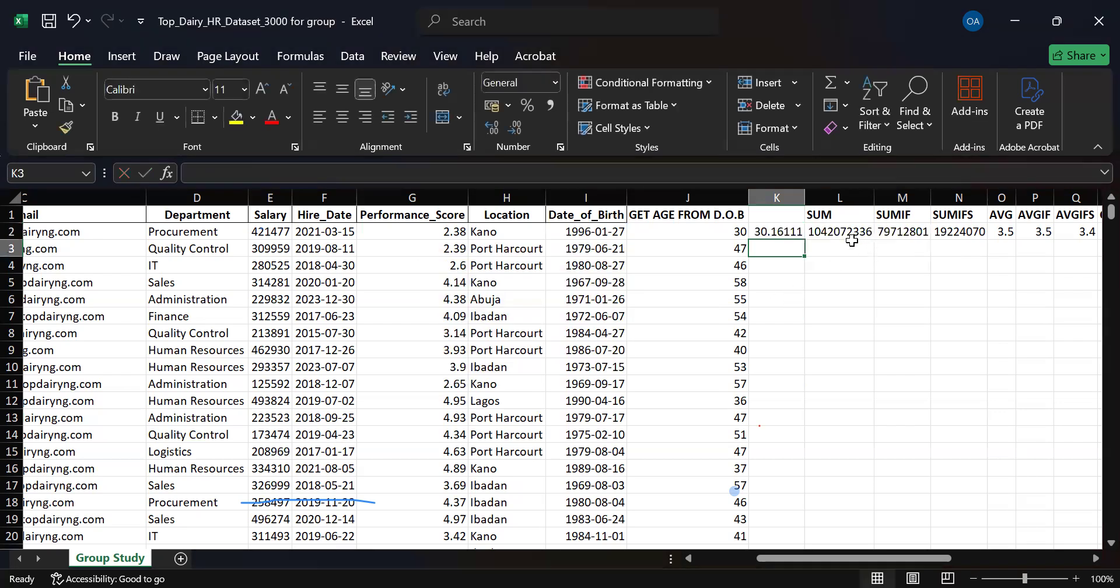
# Reduce K2 to no decimal places and fill its formula down column K for all employee rows.
pyautogui.click(773, 233)
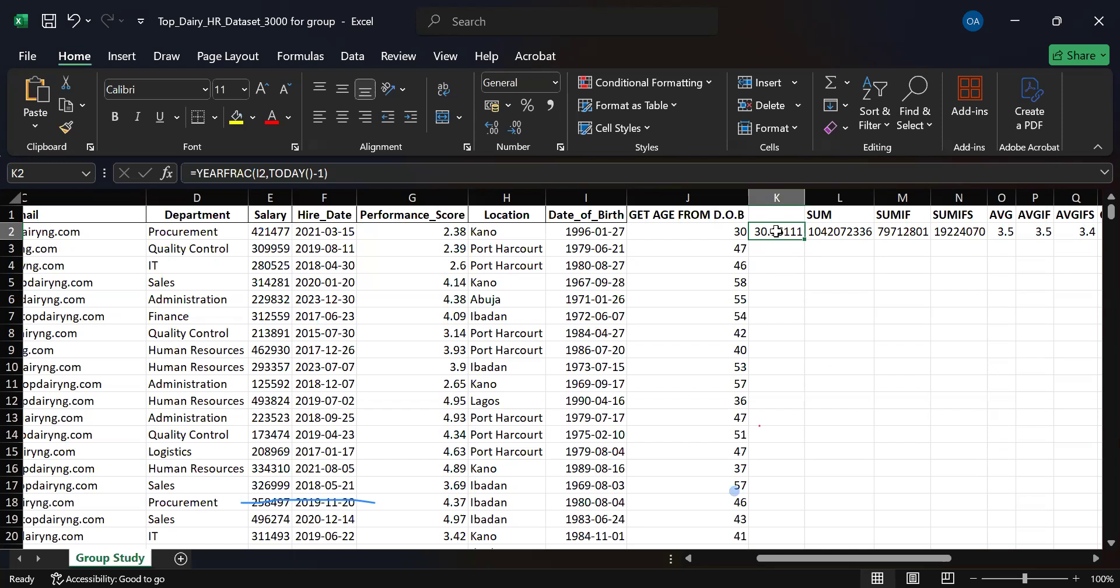
pyautogui.click(516, 127)
pyautogui.click(515, 128)
pyautogui.click(516, 128)
pyautogui.click(516, 129)
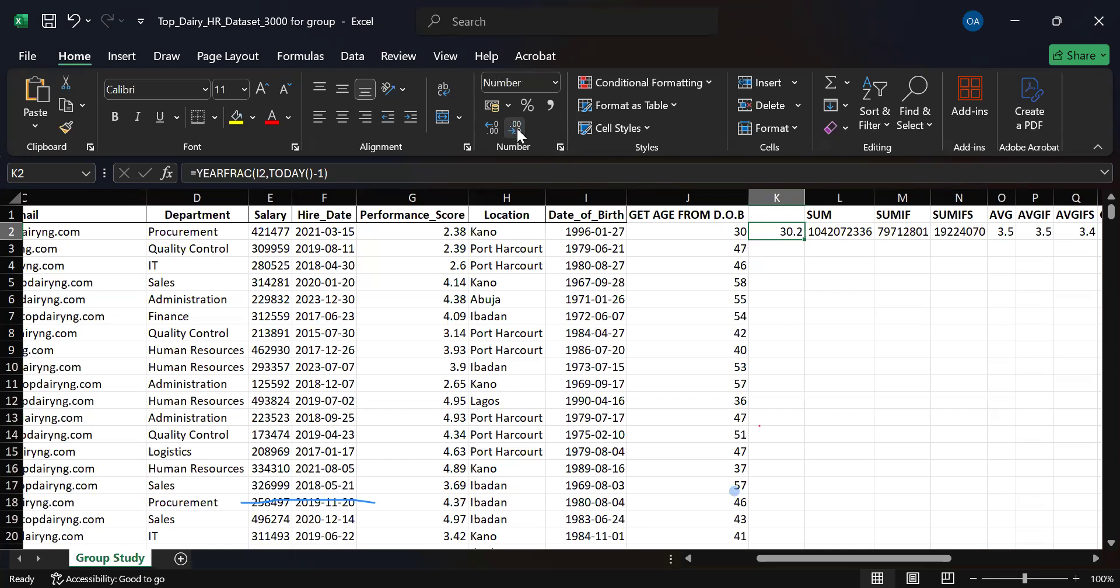
pyautogui.click(517, 129)
pyautogui.doubleClick(803, 240)
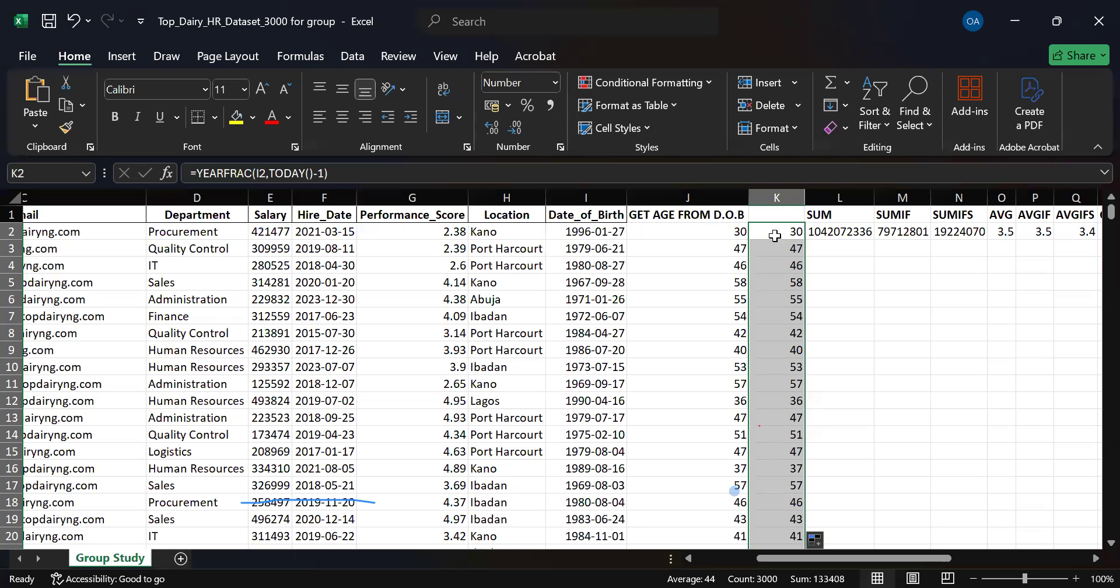
# Check the cells in row 2 from the date of birth in I2 to the new formula in K2.
pyautogui.press('Left')
pyautogui.press('Left')
pyautogui.press('Right')
pyautogui.press('Right')
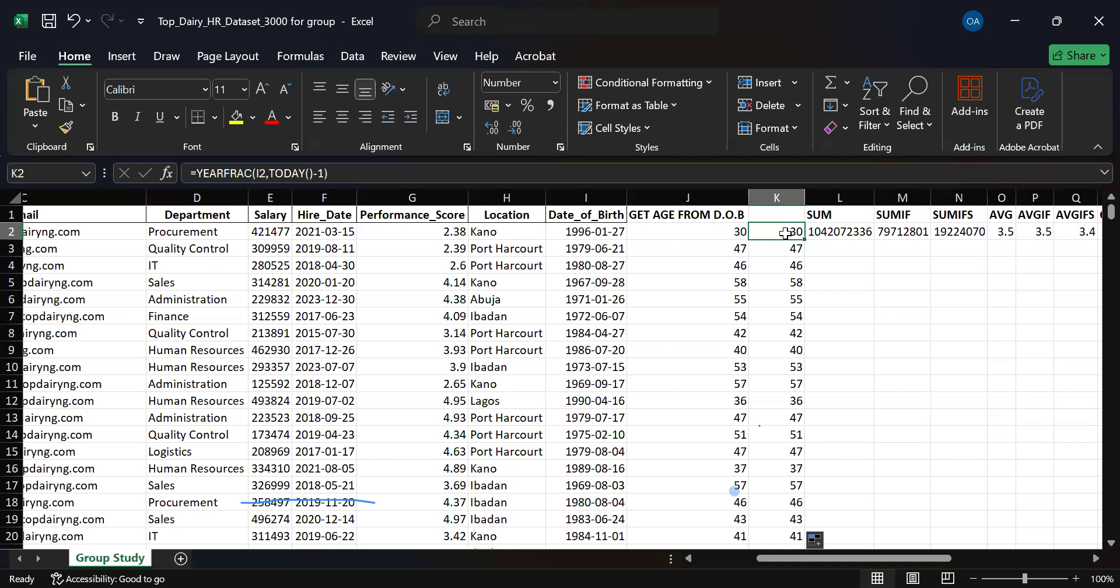
# Try entering the K2 formula without the -1 or final parenthesis, as =YEARFRAC(I2,TODAY(), and decline the suggested correction.
pyautogui.doubleClick(784, 233)
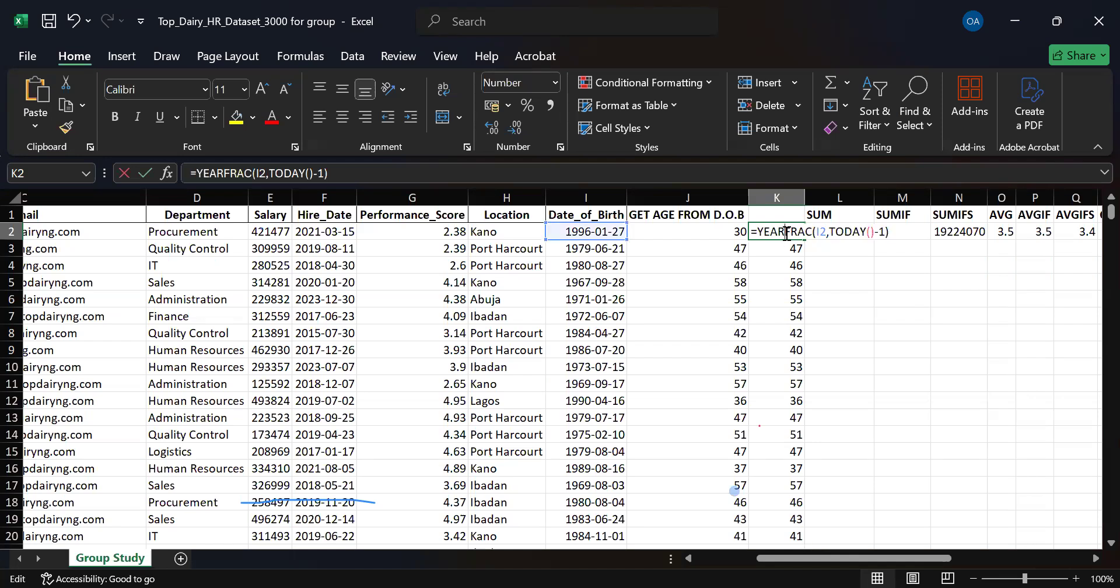
pyautogui.click(896, 236)
pyautogui.press('BackSpace')
pyautogui.press('BackSpace')
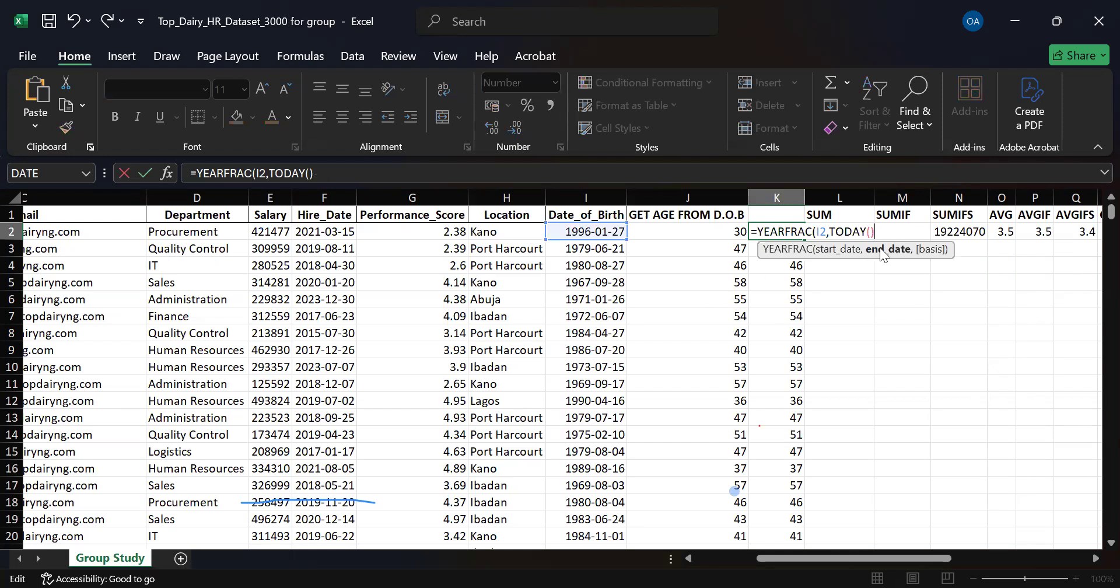
pyautogui.press('Return')
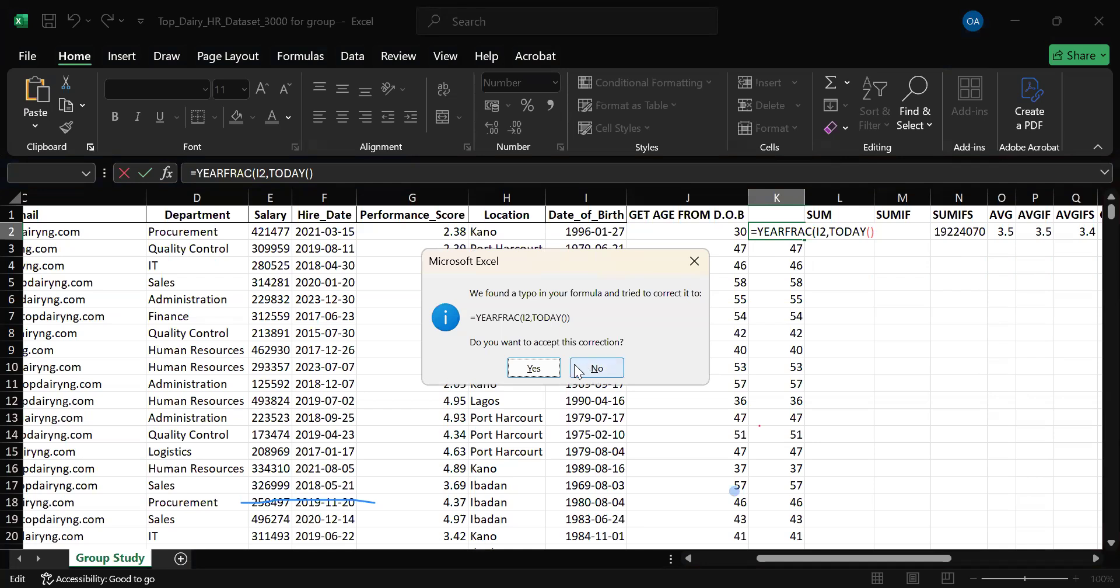
pyautogui.click(597, 372)
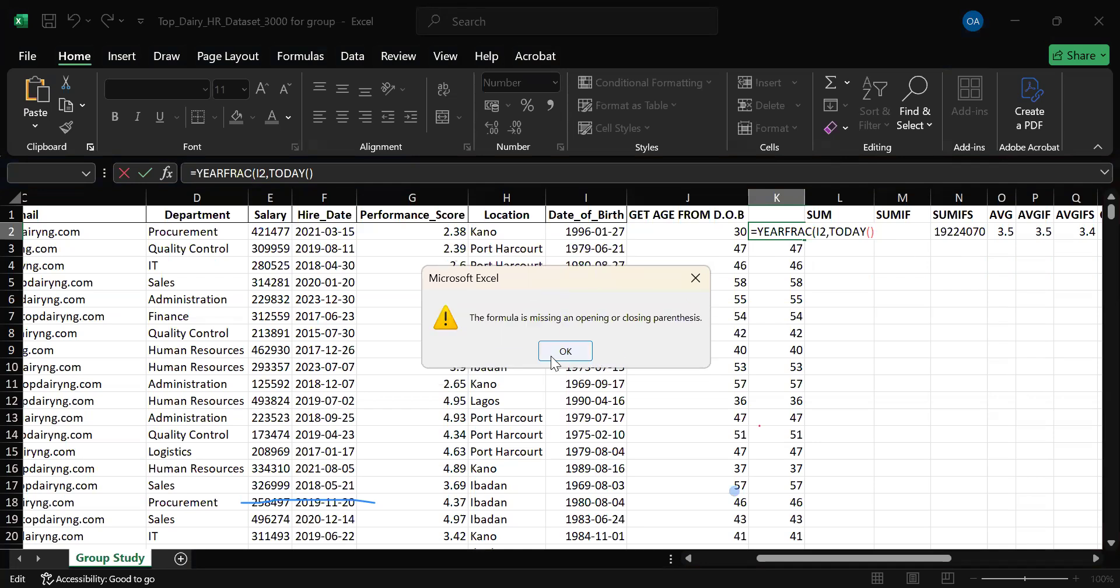
pyautogui.press('Return')
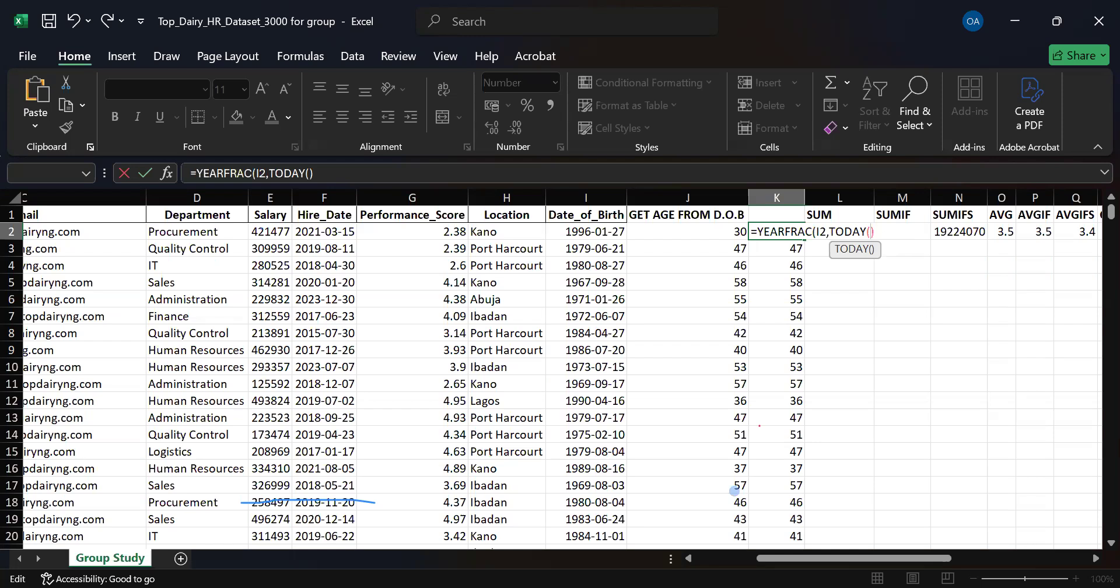
# Restore the -1 after TODAY() in K2 and enter =YEARFRAC(I2,TODAY()-1), accepting the suggested correction.
pyautogui.write('-1')
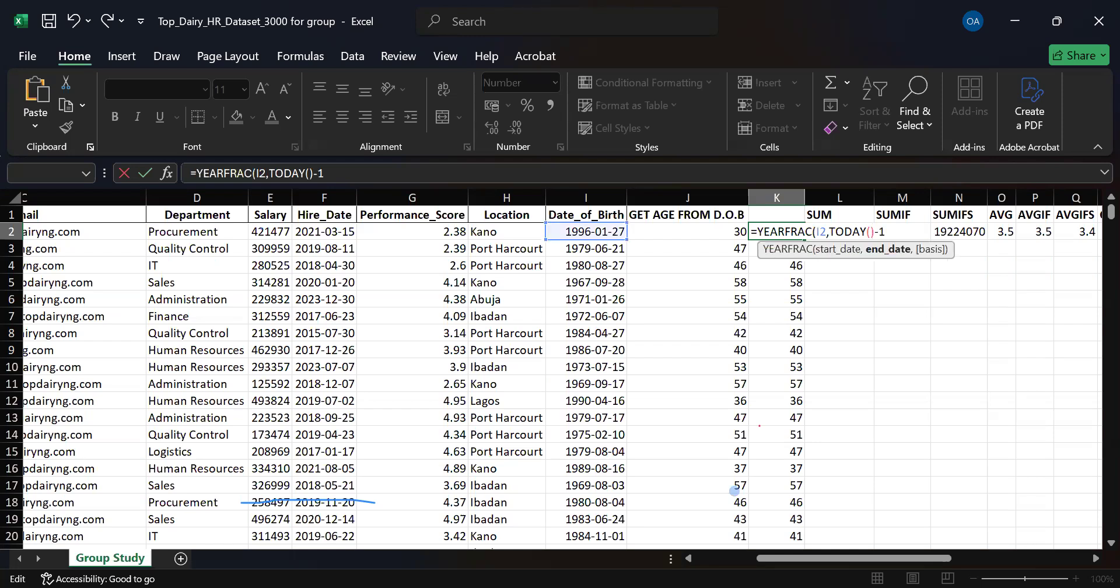
pyautogui.press('Return')
pyautogui.click(533, 368)
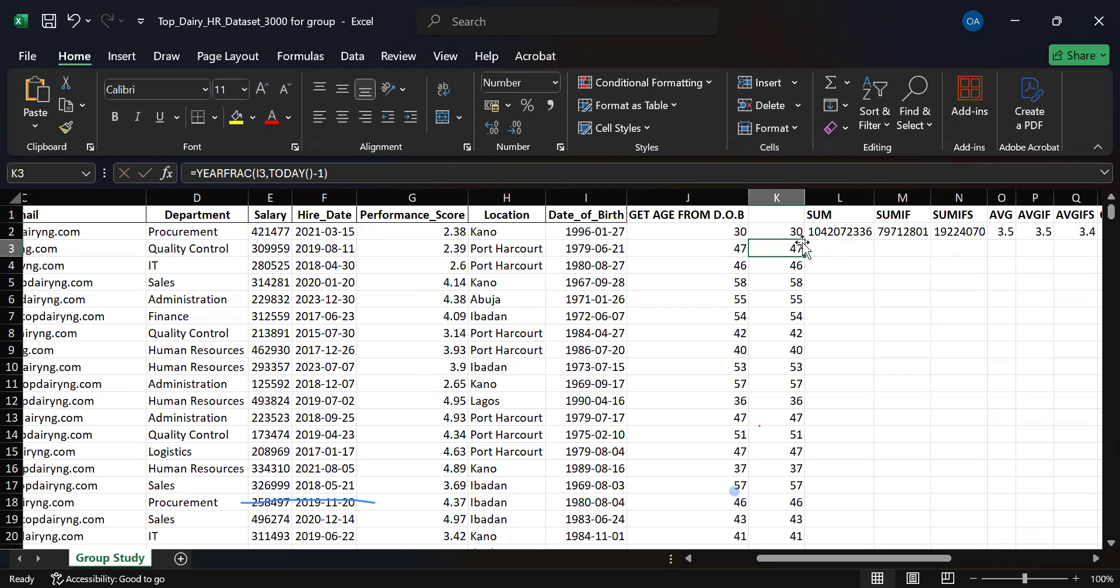
# Try writing a text note starting with "Today is" in the empty cell T5 and erase it.
pyautogui.moveTo(914, 558); pyautogui.dragTo(960, 545)
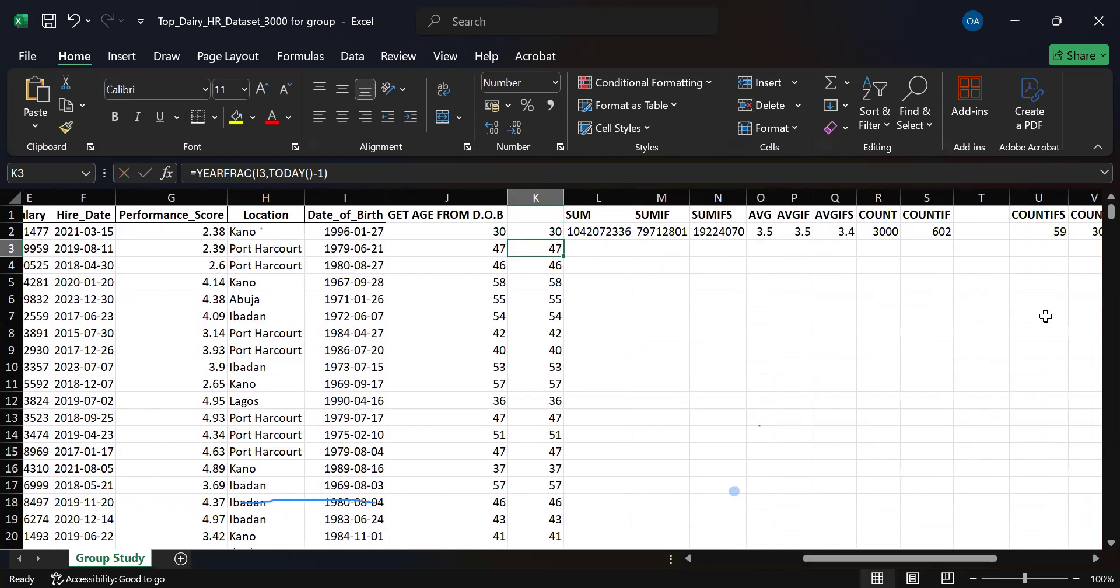
pyautogui.click(984, 286)
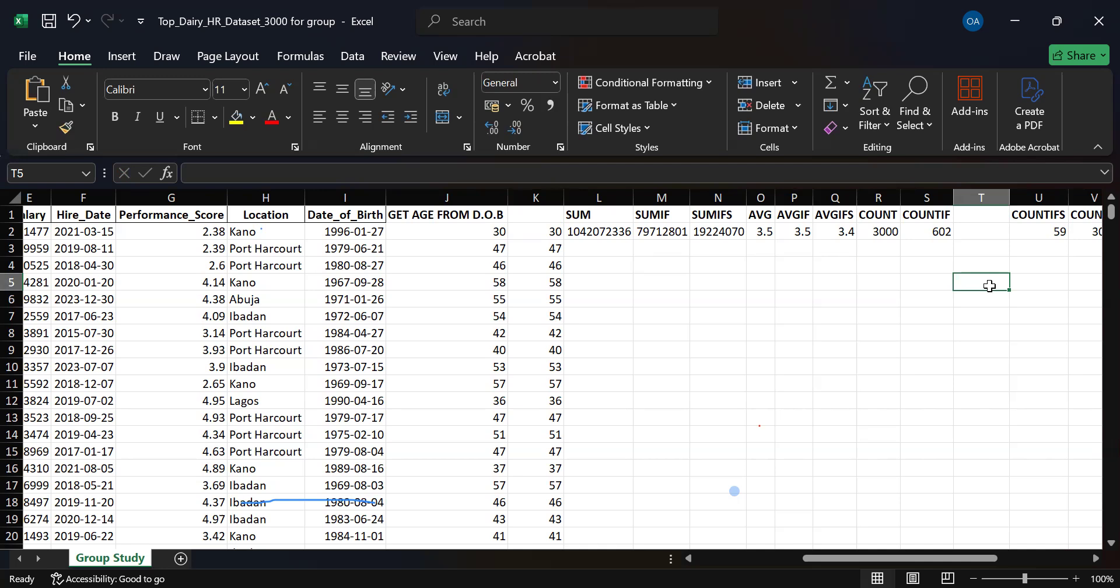
pyautogui.write('Tos')
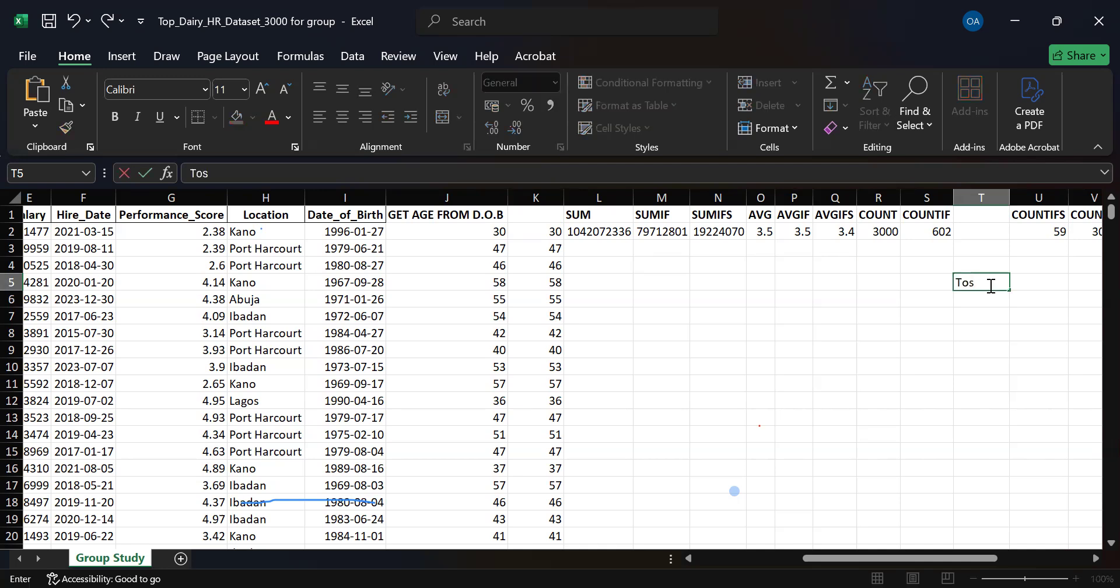
pyautogui.press('BackSpace')
pyautogui.write('dai')
pyautogui.press('BackSpace')
pyautogui.write('u')
pyautogui.press('BackSpace')
pyautogui.write('y')
pyautogui.write(' is')
pyautogui.write('=')
pyautogui.write('t')
pyautogui.press('BackSpace')
pyautogui.write('dat')
pyautogui.press('BackSpace')
pyautogui.press('BackSpace')
pyautogui.press('BackSpace')
pyautogui.press('BackSpace')
pyautogui.press('BackSpace')
pyautogui.press('BackSpace')
pyautogui.press('BackSpace')
pyautogui.press('BackSpace')
pyautogui.press('BackSpace')
pyautogui.press('BackSpace')
pyautogui.press('BackSpace')
pyautogui.press('BackSpace')
pyautogui.press('BackSpace')
# Write the explanatory note "=TODAY()-1 is" in T5.
pyautogui.write('=')
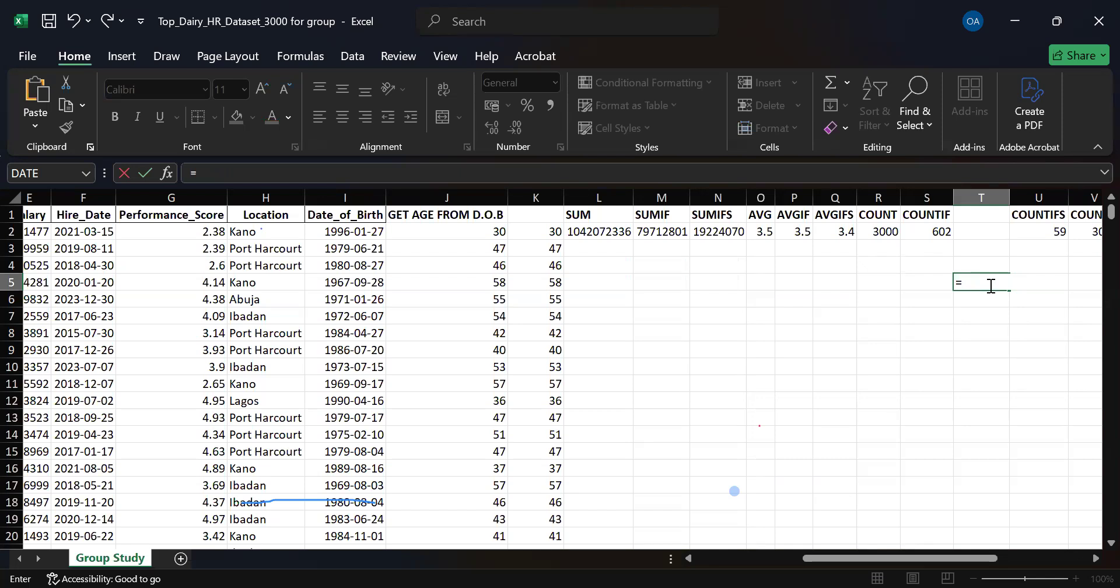
pyautogui.write('TODAY(')
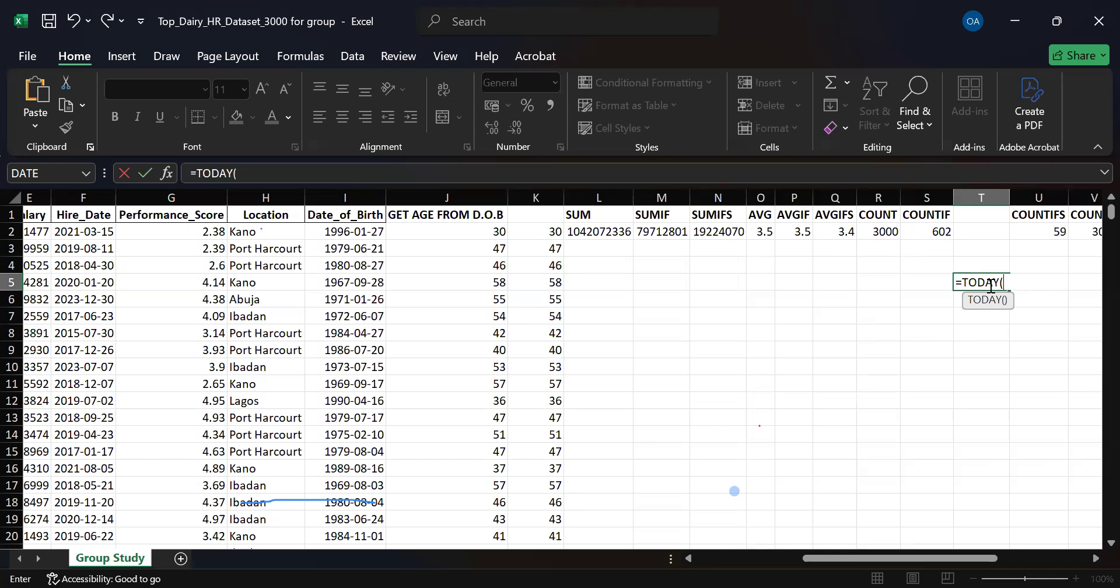
pyautogui.write(')-1 is')
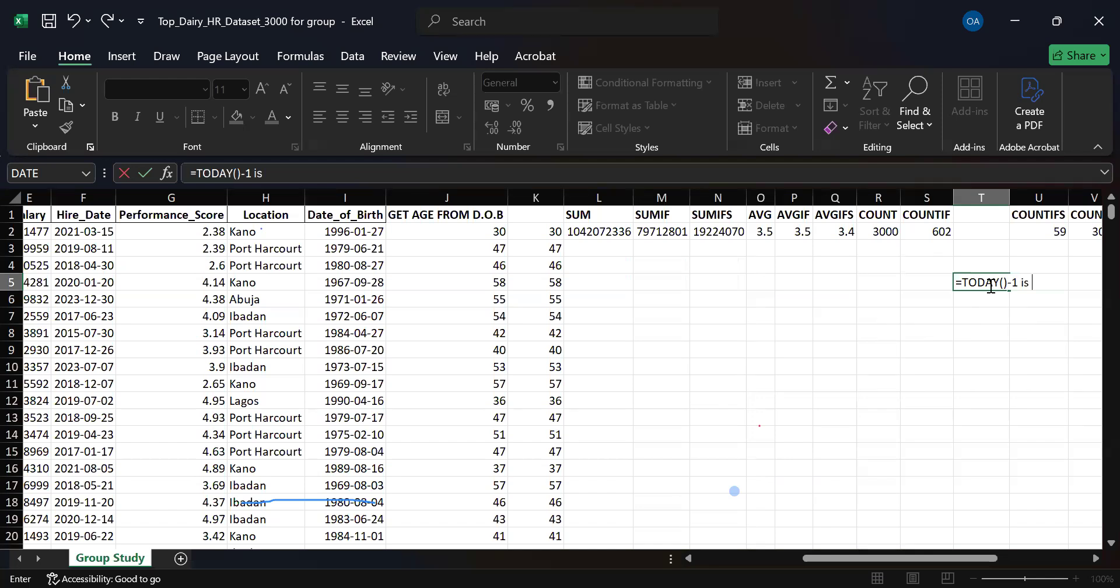